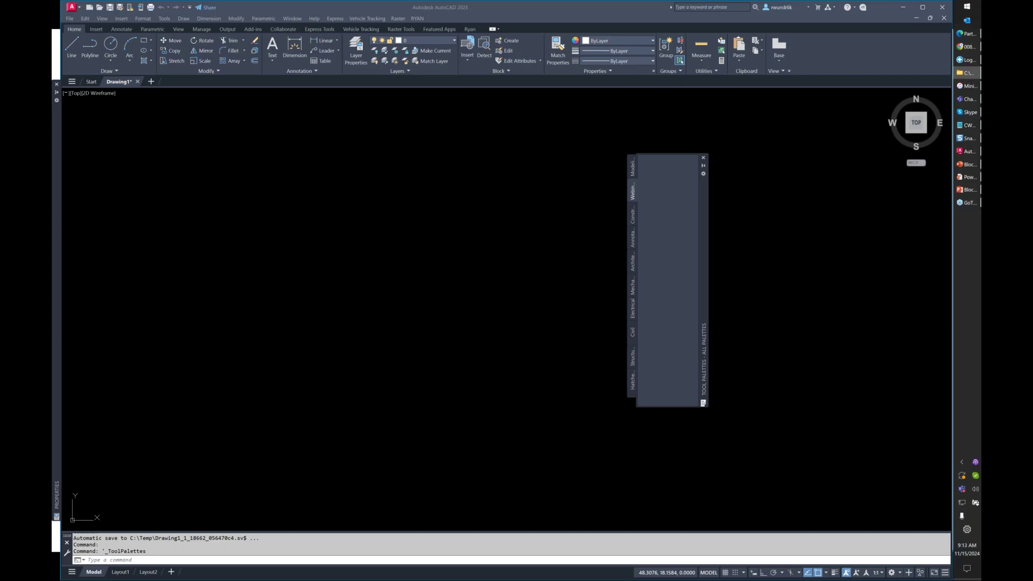
- Add the drawings MB922-143, MB922-182 and MB922-213 from the Motors and reducers folder to the tool palette as block tools
{"action": "left_click_drag", "start_coordinate": [963, 253], "coordinate": [654, 253]}
{"action": "mouse_move", "coordinate": [916, 123]}
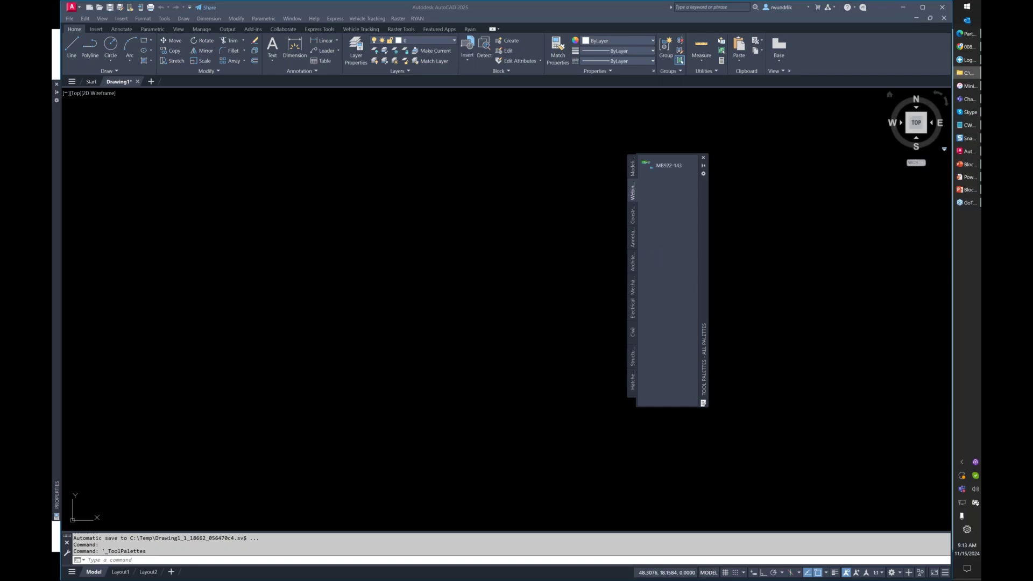
{"action": "left_click", "coordinate": [968, 72]}
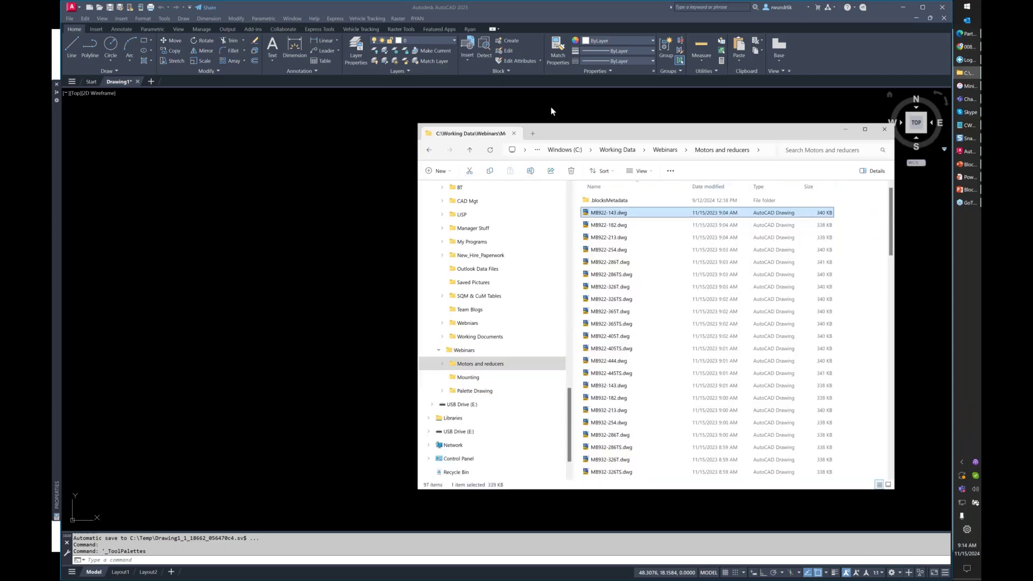
{"action": "left_click_drag", "start_coordinate": [550, 106], "coordinate": [227, 87]}
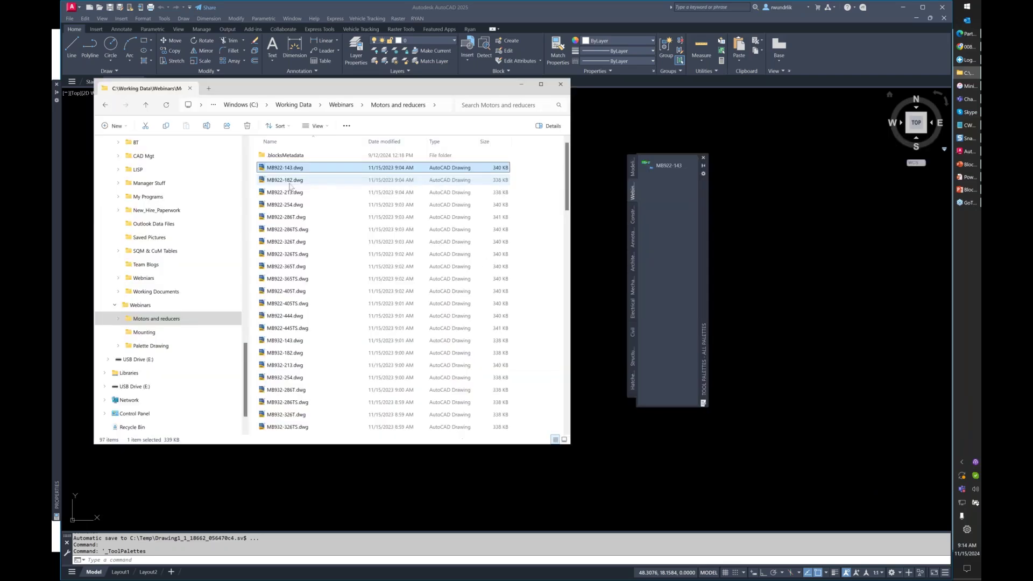
{"action": "left_click_drag", "start_coordinate": [285, 179], "coordinate": [666, 199]}
{"action": "left_click_drag", "start_coordinate": [285, 192], "coordinate": [668, 213]}
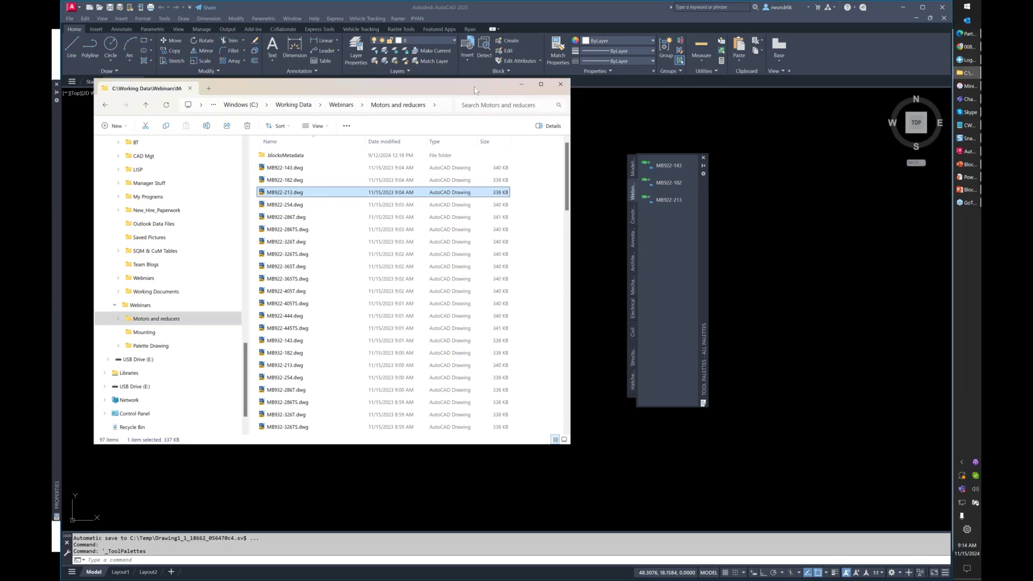
{"action": "left_click", "coordinate": [521, 85]}
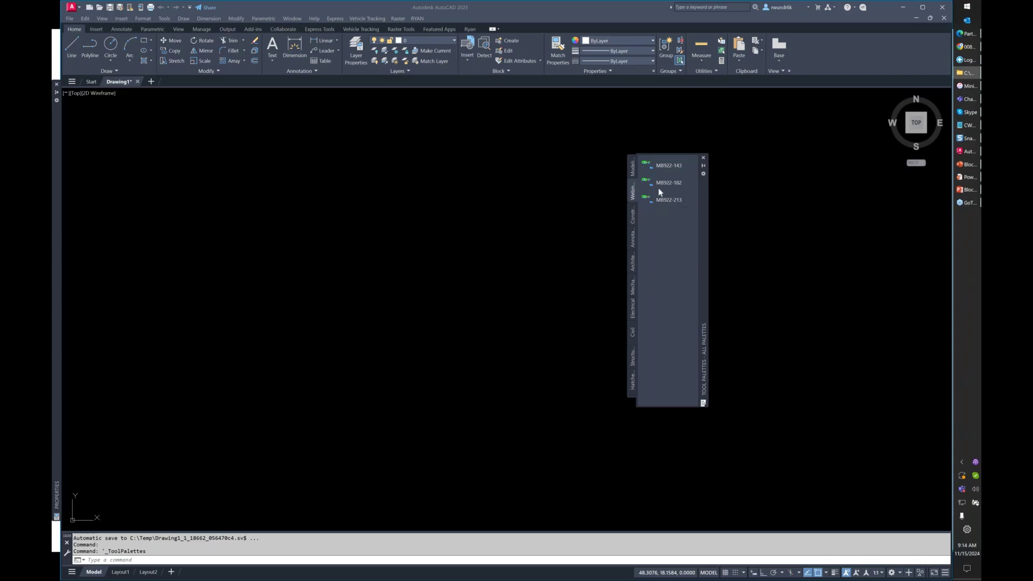
- Insert the MB922-143 block from the tool palette into the empty drawing
{"action": "left_click", "coordinate": [667, 166]}
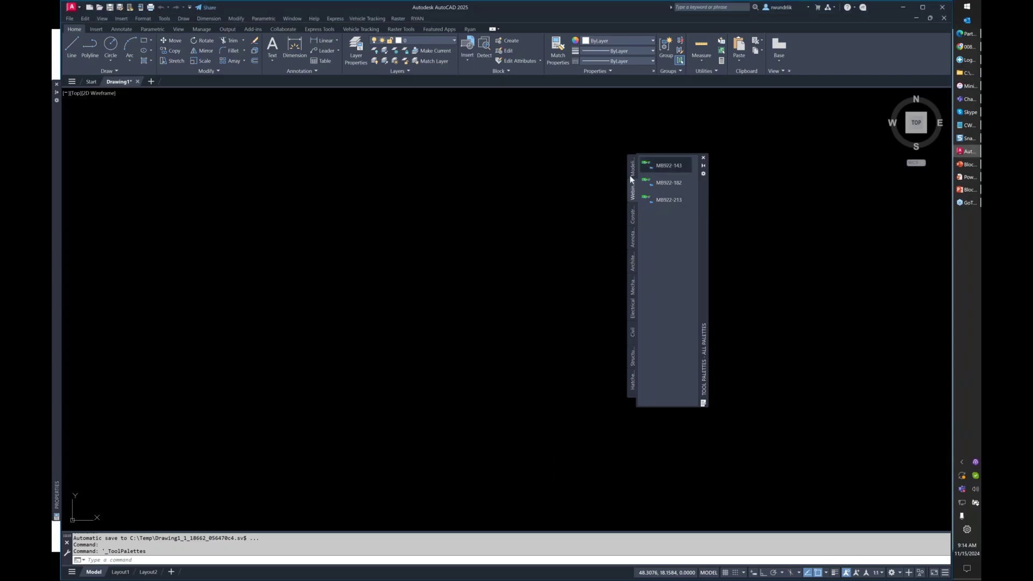
{"action": "left_click", "coordinate": [357, 306]}
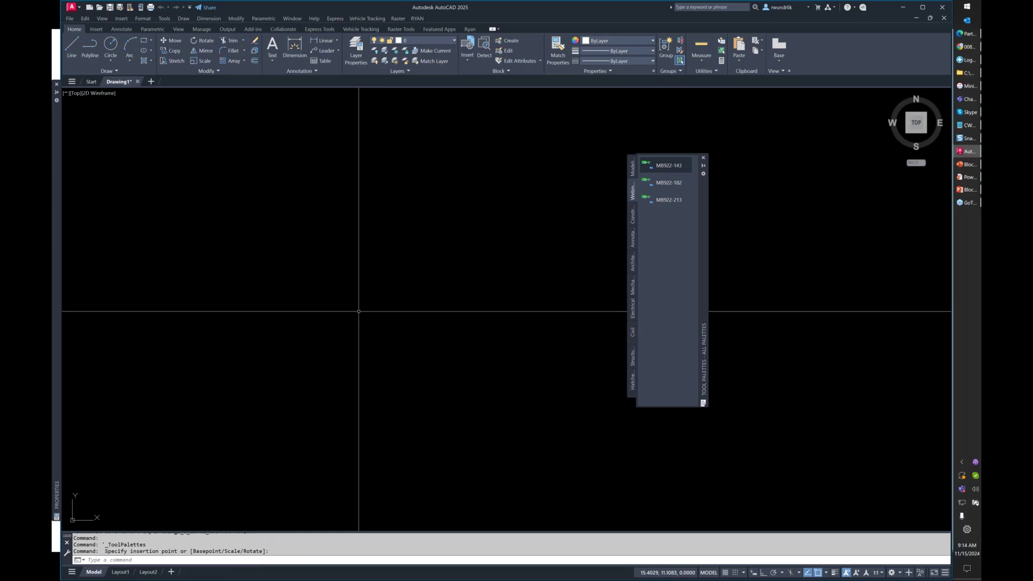
{"action": "scroll", "coordinate": [419, 254], "scroll_direction": "up", "scroll_amount": 4}
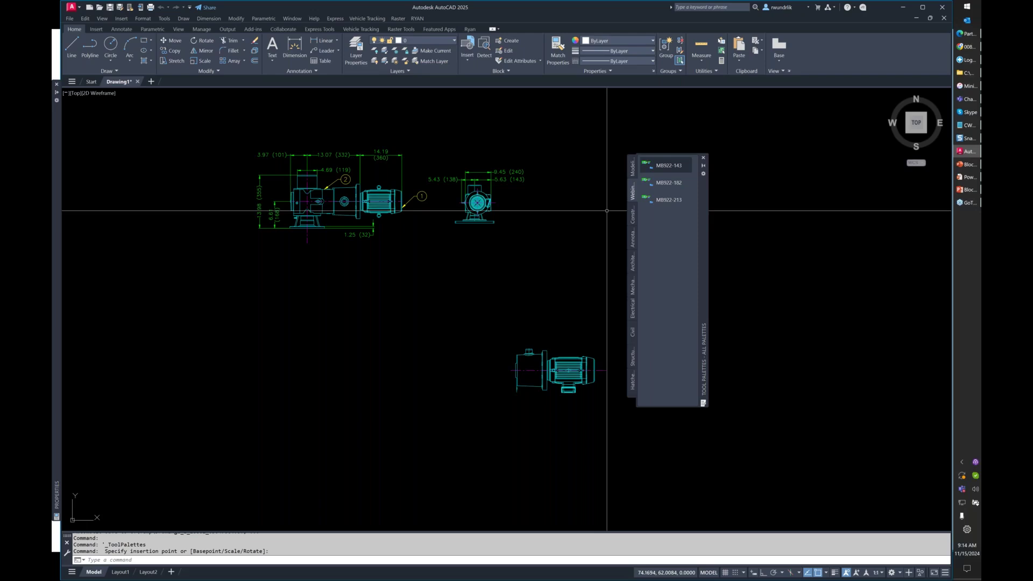
- Set the layer property of the MB922-143 palette tool to DIM, leaving its auxiliary scale at None
{"action": "right_click", "coordinate": [666, 164]}
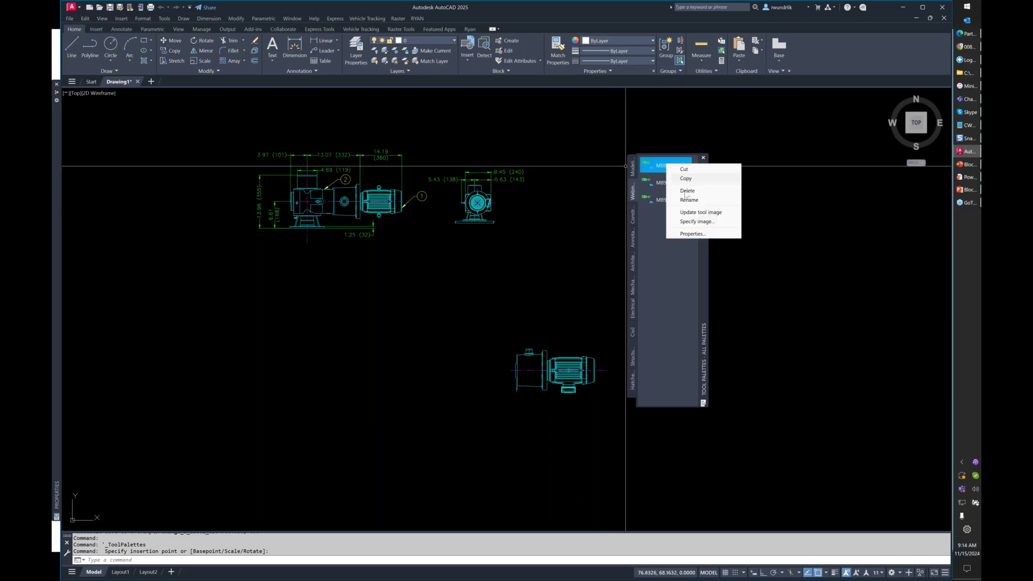
{"action": "left_click", "coordinate": [695, 235]}
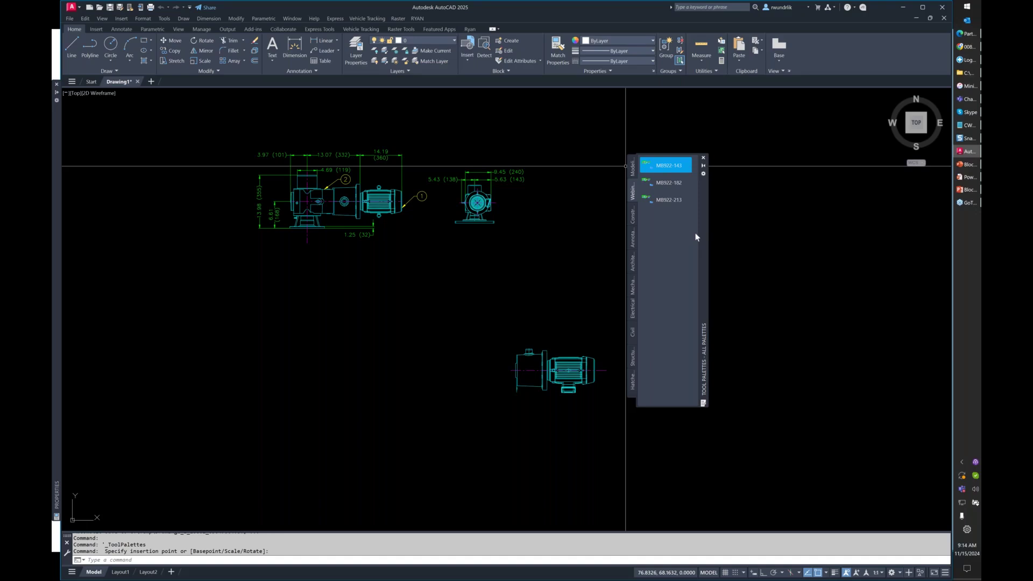
{"action": "left_click", "coordinate": [510, 305]}
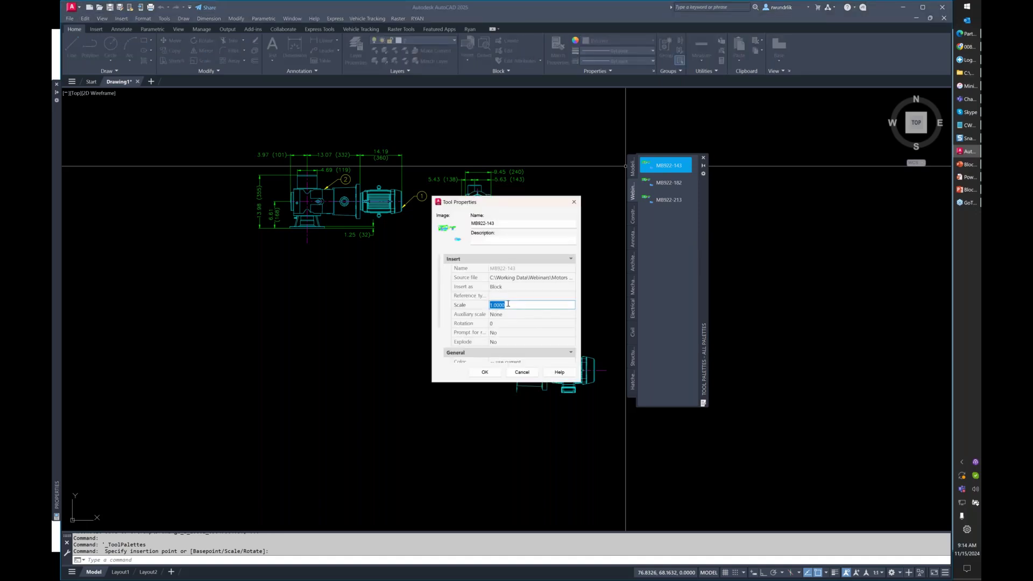
{"action": "left_click", "coordinate": [515, 315]}
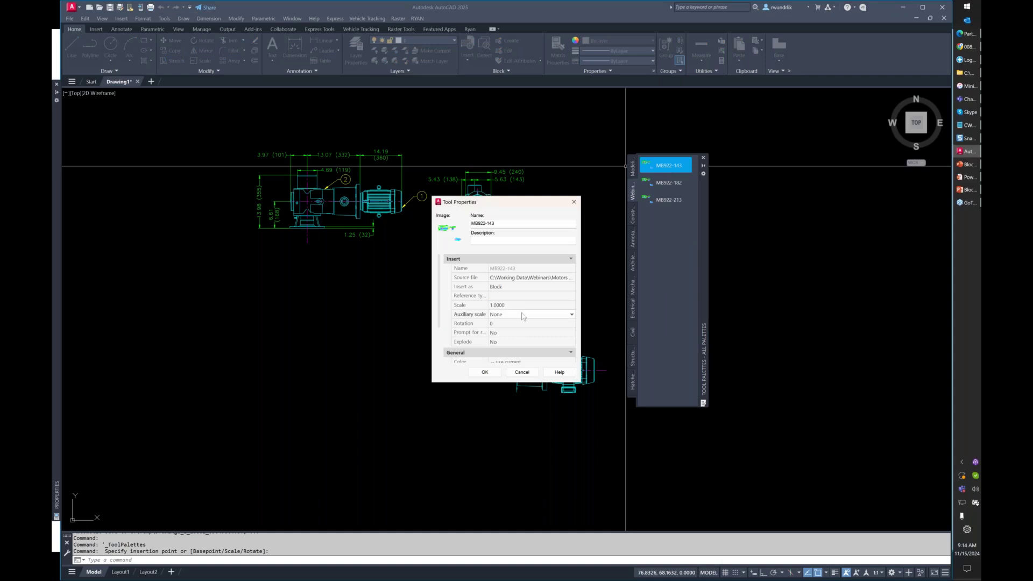
{"action": "left_click", "coordinate": [521, 315]}
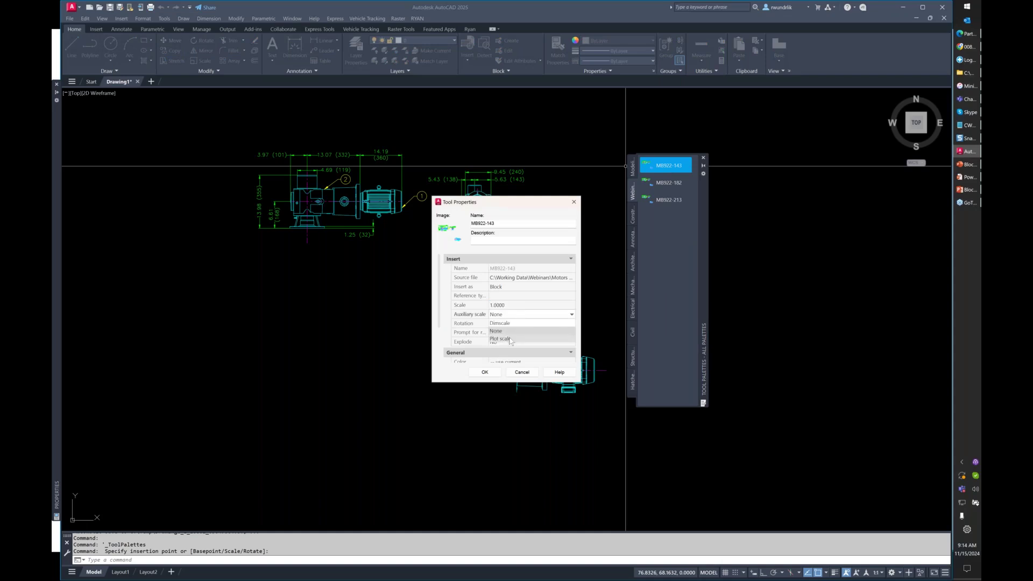
{"action": "left_click", "coordinate": [510, 329]}
{"action": "left_click", "coordinate": [506, 324]}
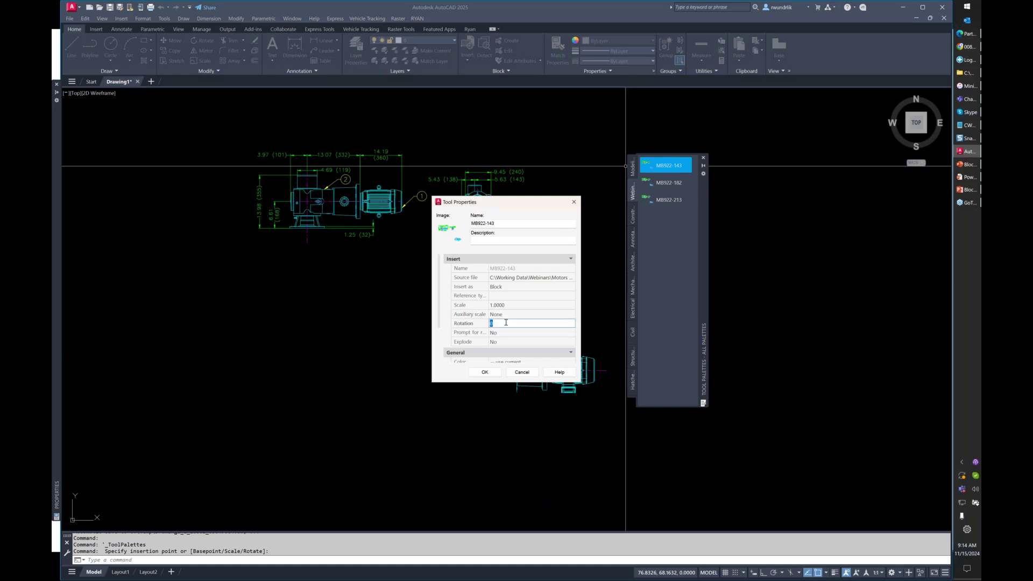
{"action": "scroll", "coordinate": [538, 323], "scroll_direction": "down", "scroll_amount": 2}
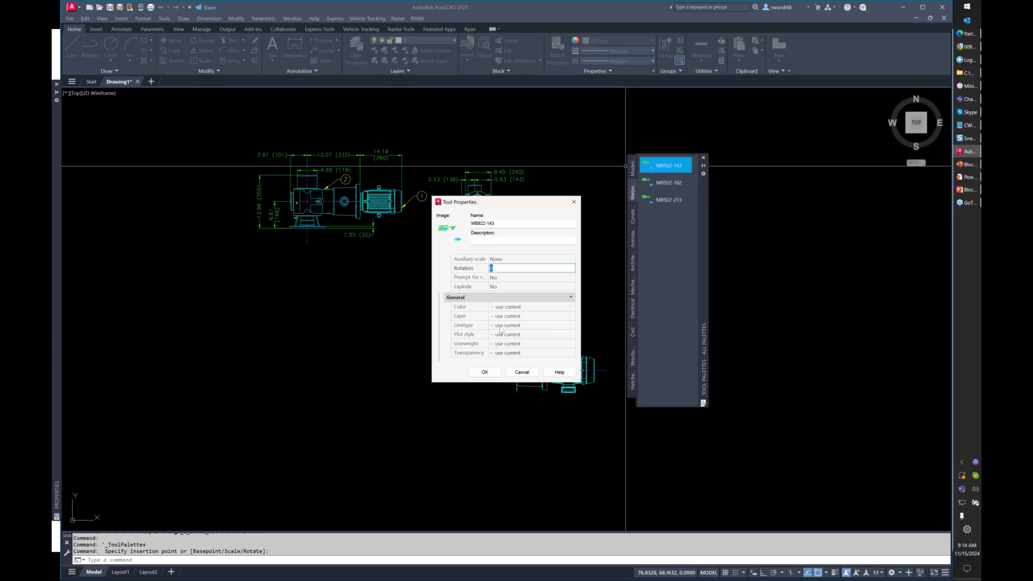
{"action": "left_click", "coordinate": [516, 317]}
{"action": "left_click", "coordinate": [529, 318]}
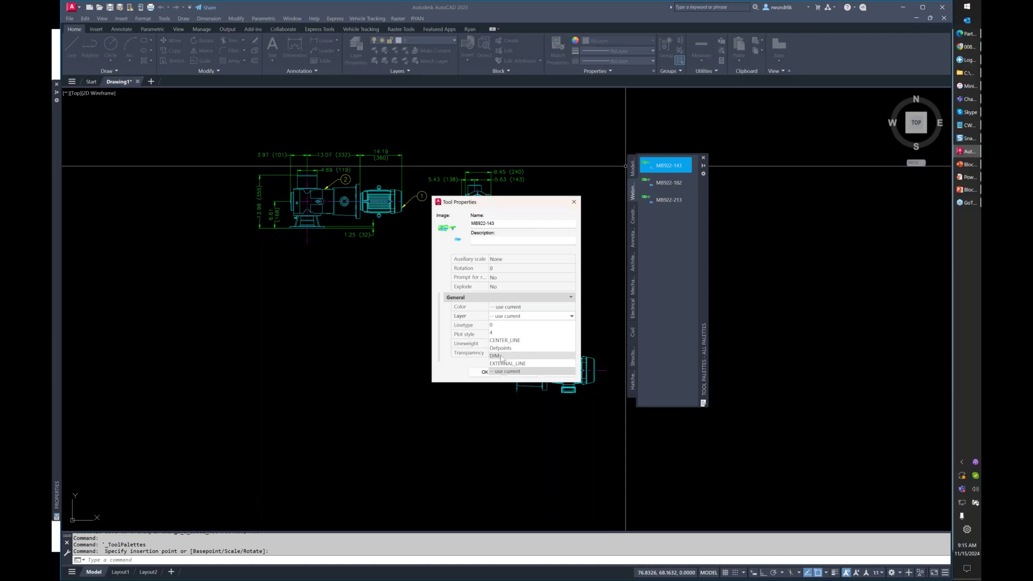
{"action": "left_click", "coordinate": [496, 355]}
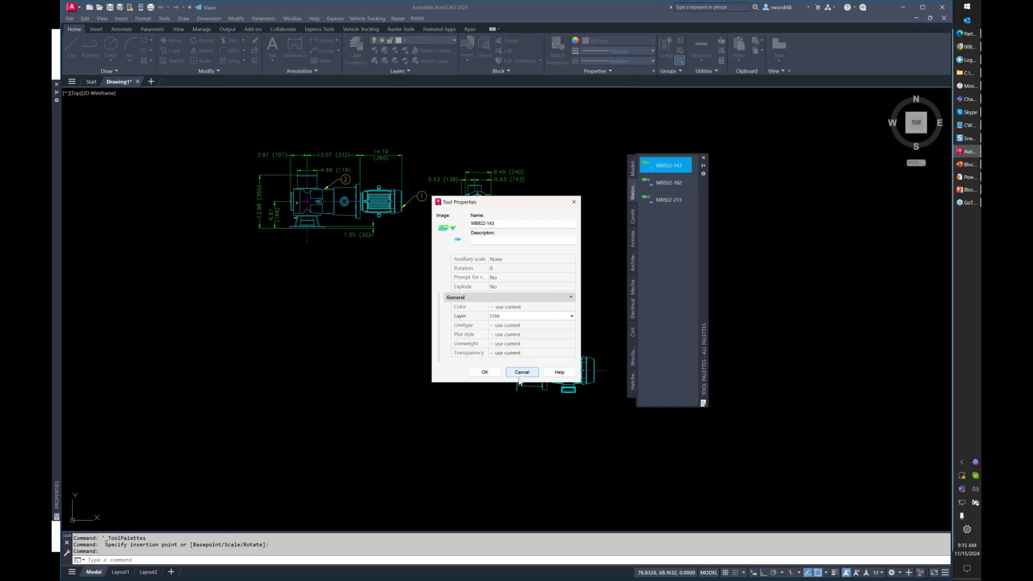
{"action": "left_click", "coordinate": [485, 371]}
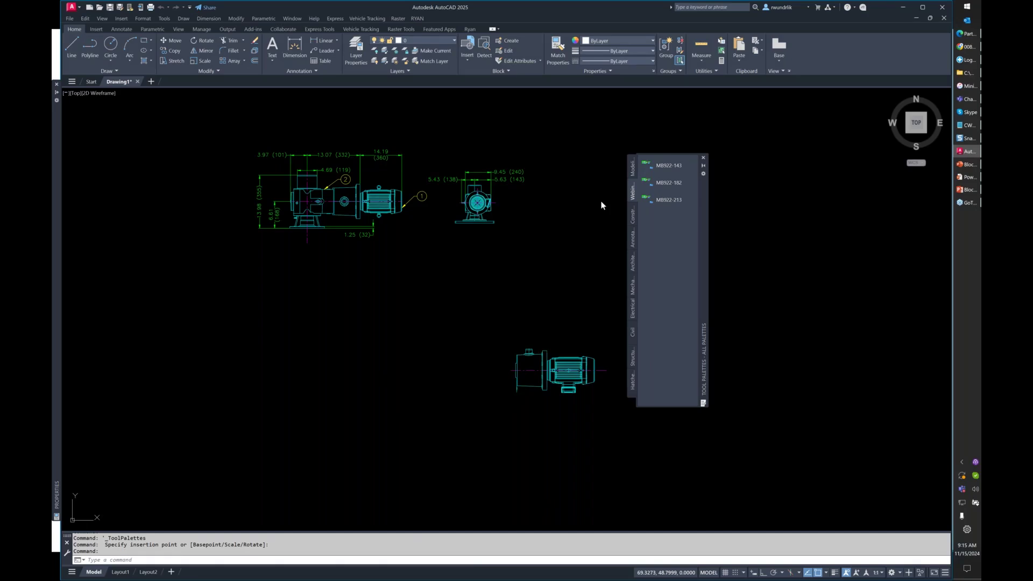
- Insert a second MB922-143 block above and to the right of the first one and select it to check its layer
{"action": "scroll", "coordinate": [565, 226], "scroll_direction": "down", "scroll_amount": 1}
{"action": "scroll", "coordinate": [537, 205], "scroll_direction": "down", "scroll_amount": 4}
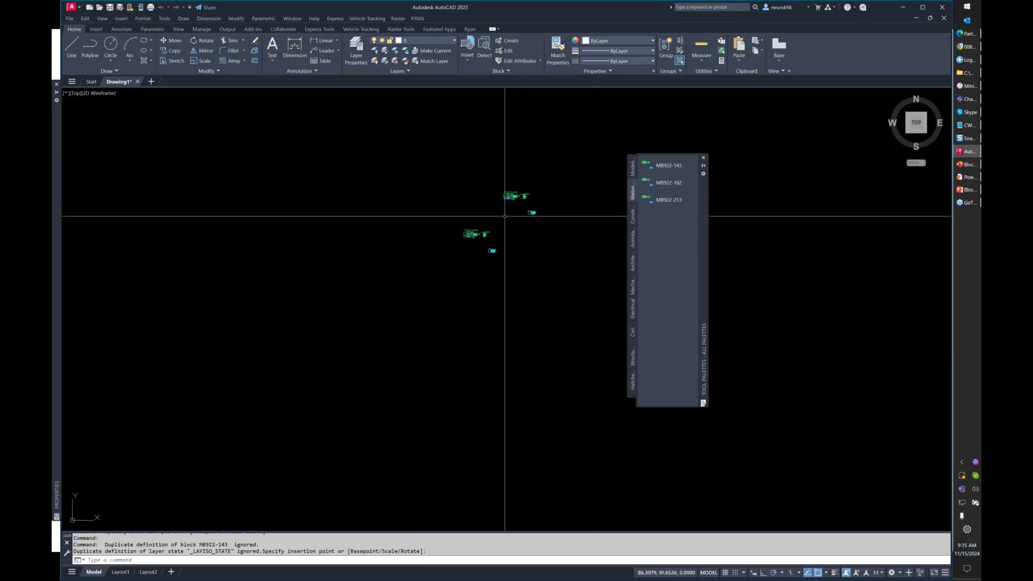
{"action": "scroll", "coordinate": [503, 205], "scroll_direction": "up", "scroll_amount": 3}
{"action": "left_click", "coordinate": [508, 191]}
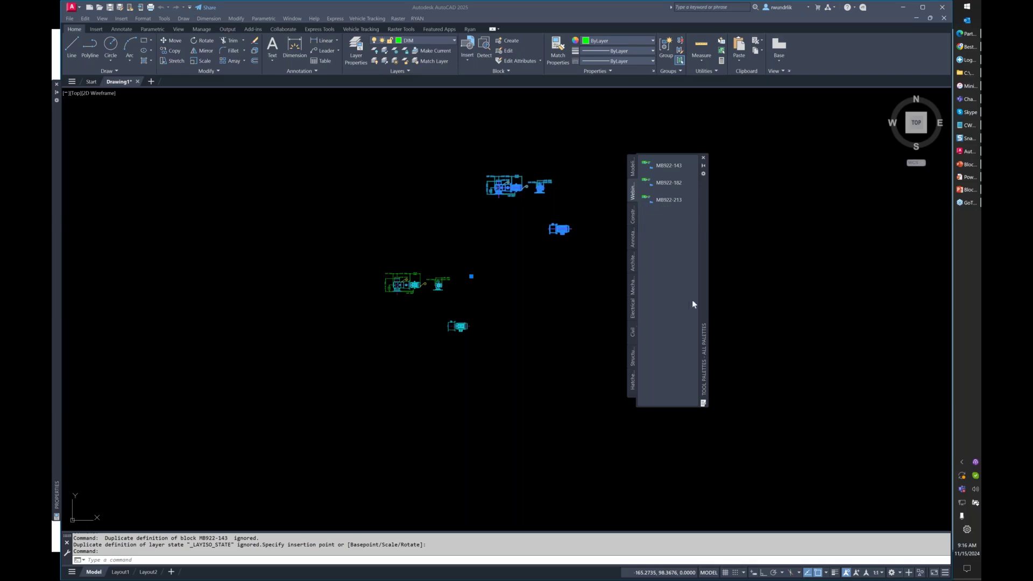
- Review the tool palette's options and available palette groups, and clear the block selection
{"action": "right_click", "coordinate": [704, 217]}
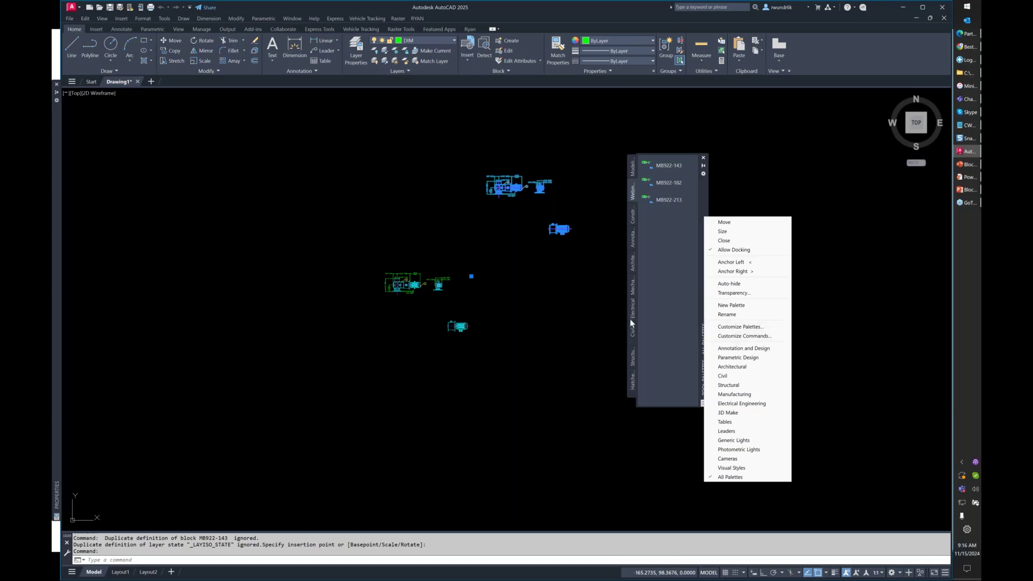
{"action": "left_click", "coordinate": [375, 262]}
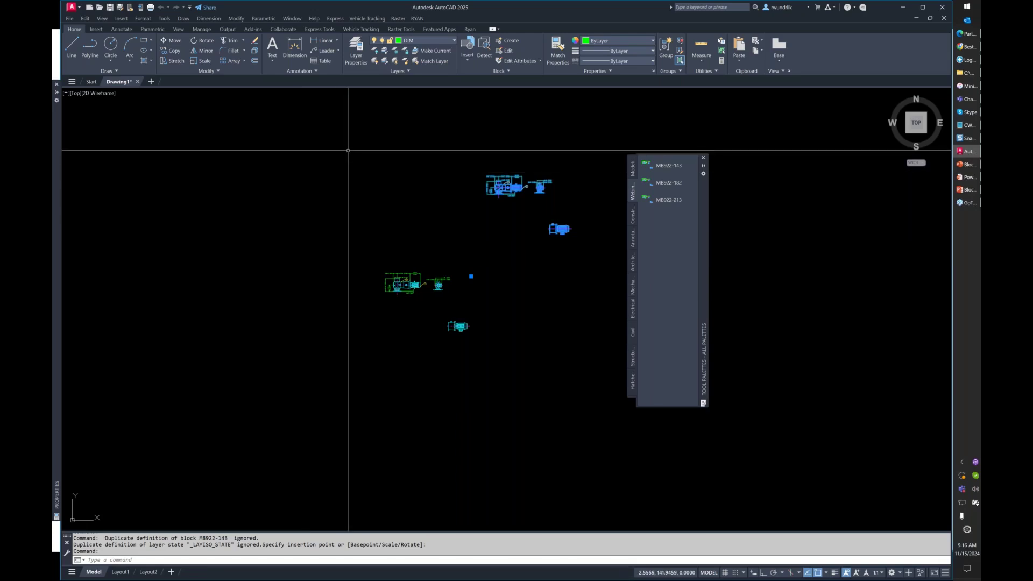
{"action": "key", "text": "Escape"}
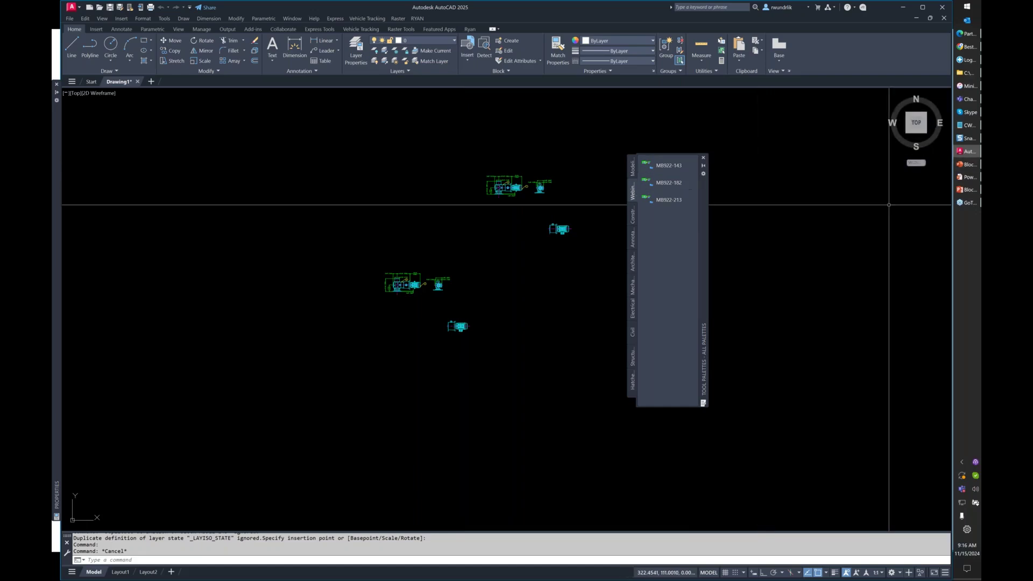
- Switch to the PowerPoint slide show and advance from the Tool Palette slide to the Design Center slide
{"action": "mouse_move", "coordinate": [972, 191]}
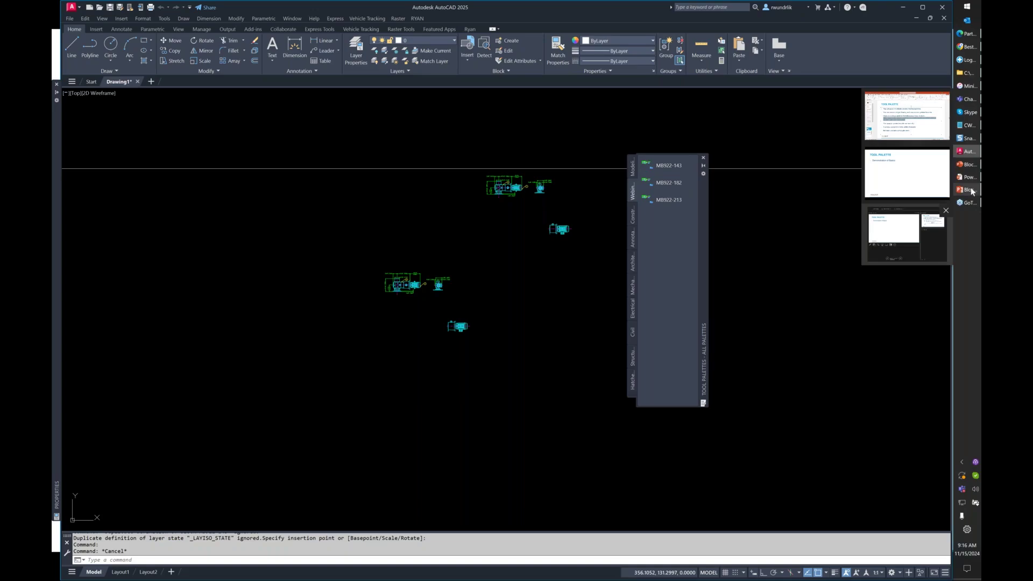
{"action": "left_click", "coordinate": [907, 175]}
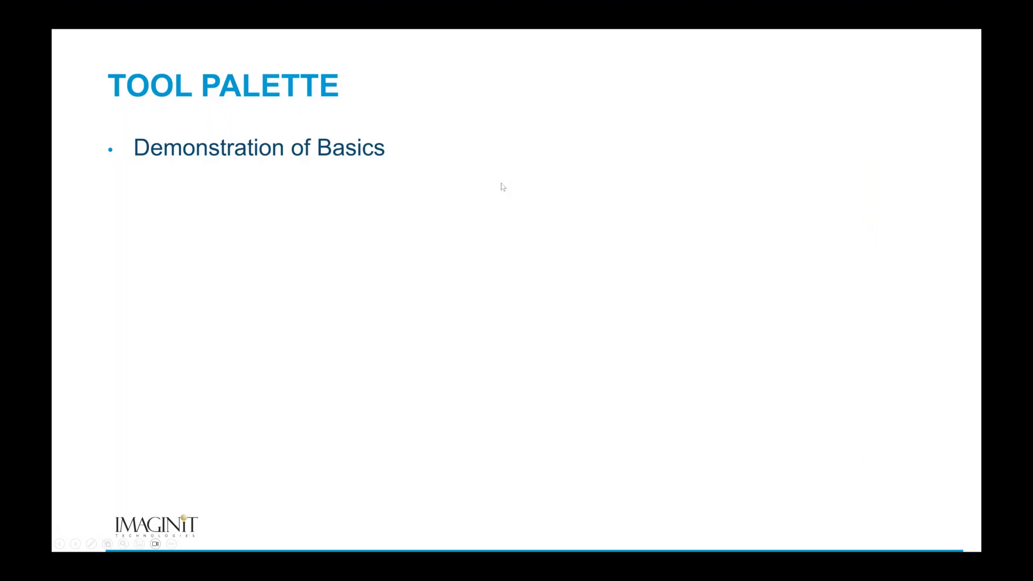
{"action": "left_click", "coordinate": [501, 183]}
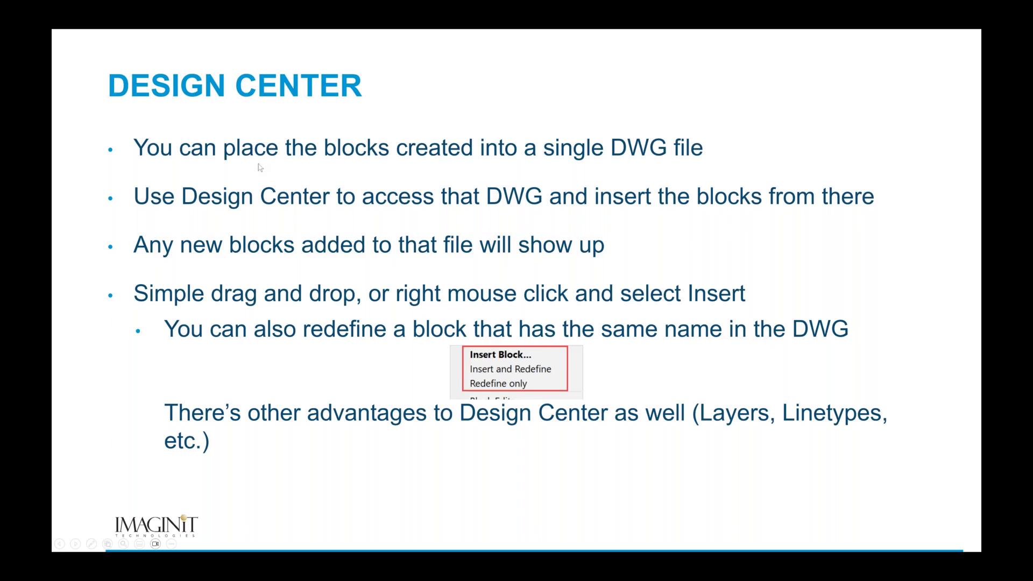
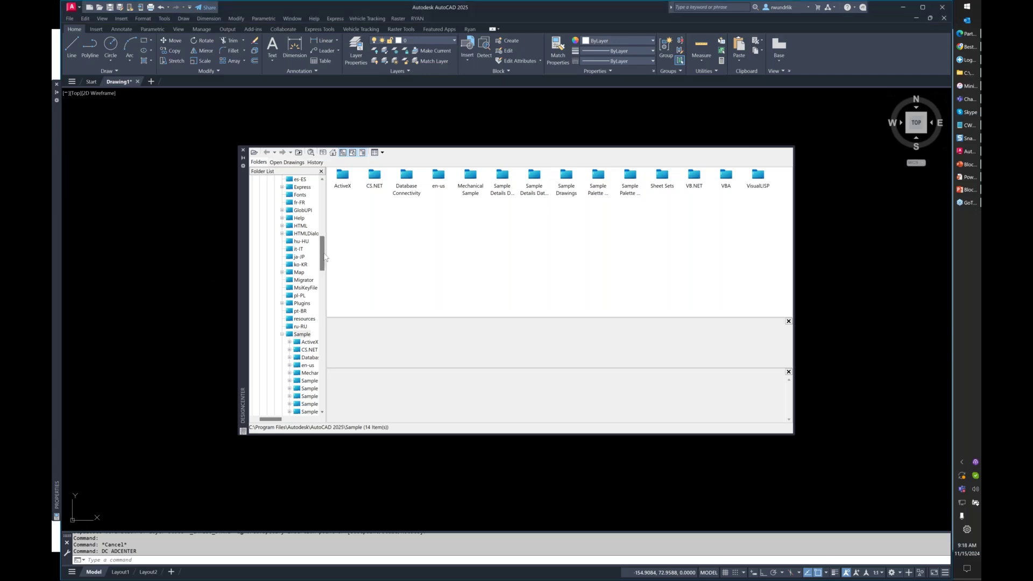
- Browse in DesignCenter to the Palette Drawing folder under Working Data\Webinars
{"action": "left_click_drag", "start_coordinate": [325, 257], "coordinate": [330, 385]}
{"action": "scroll", "coordinate": [274, 380], "scroll_direction": "down", "scroll_amount": 6}
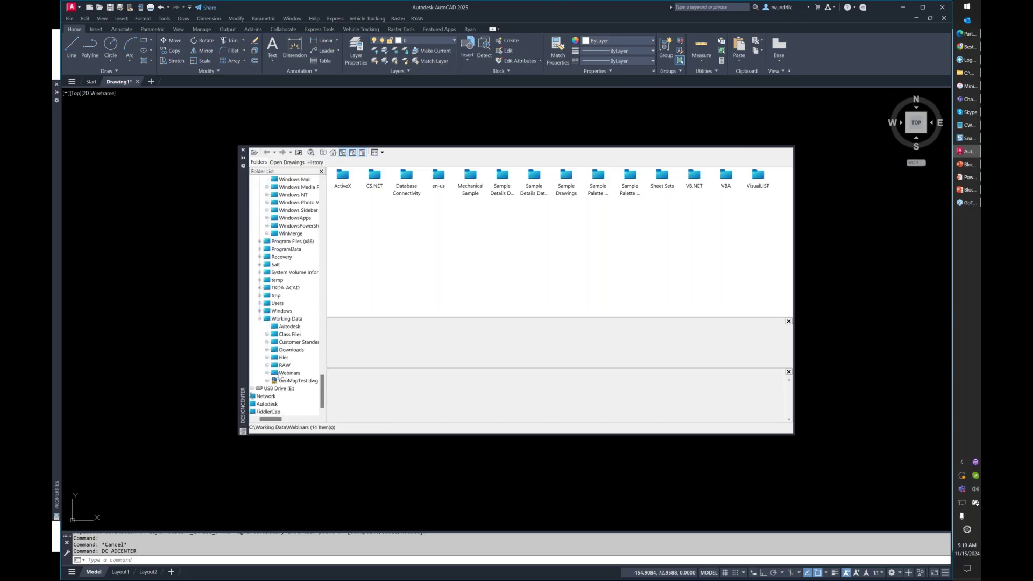
{"action": "double_click", "coordinate": [289, 373]}
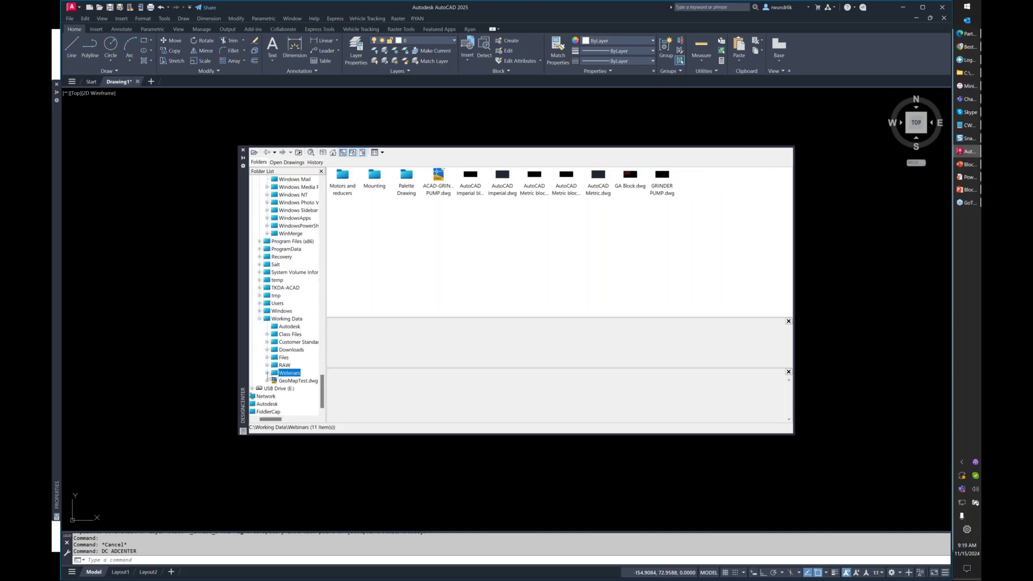
{"action": "double_click", "coordinate": [406, 178]}
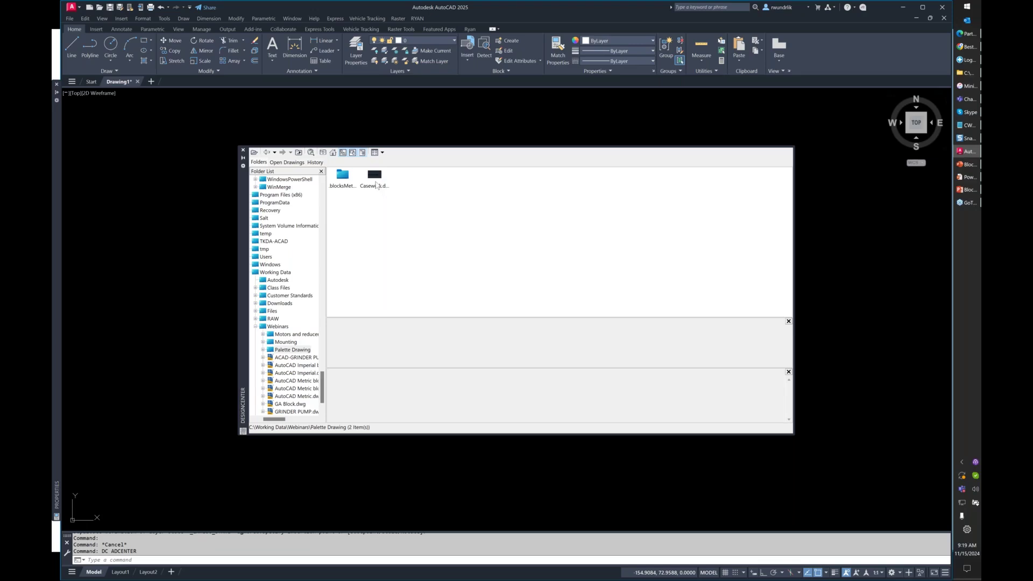
- Expand Casework.dwg in the DesignCenter folder tree to list its content categories, and widen the folder list
{"action": "left_click", "coordinate": [375, 183]}
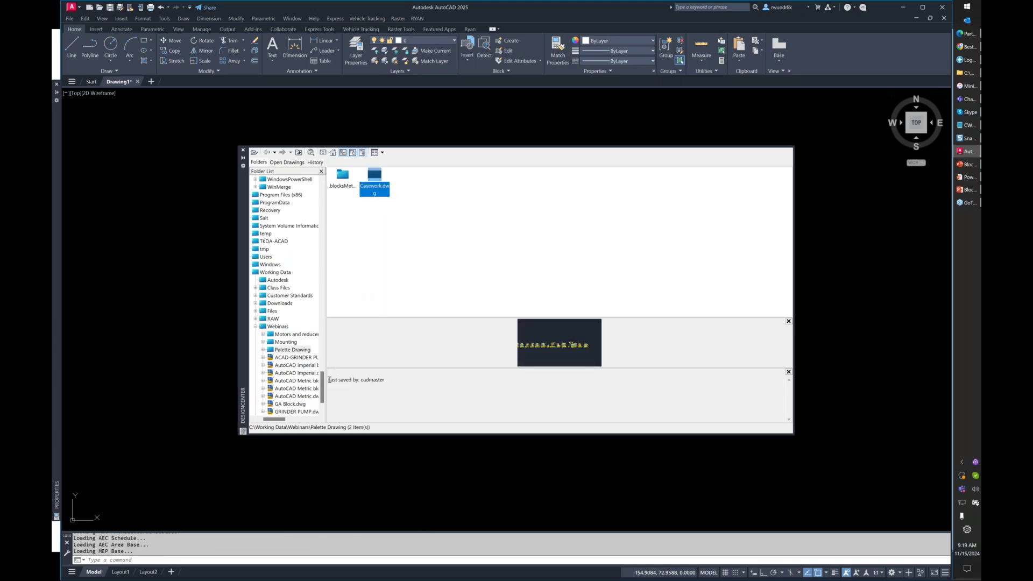
{"action": "left_click", "coordinate": [263, 351]}
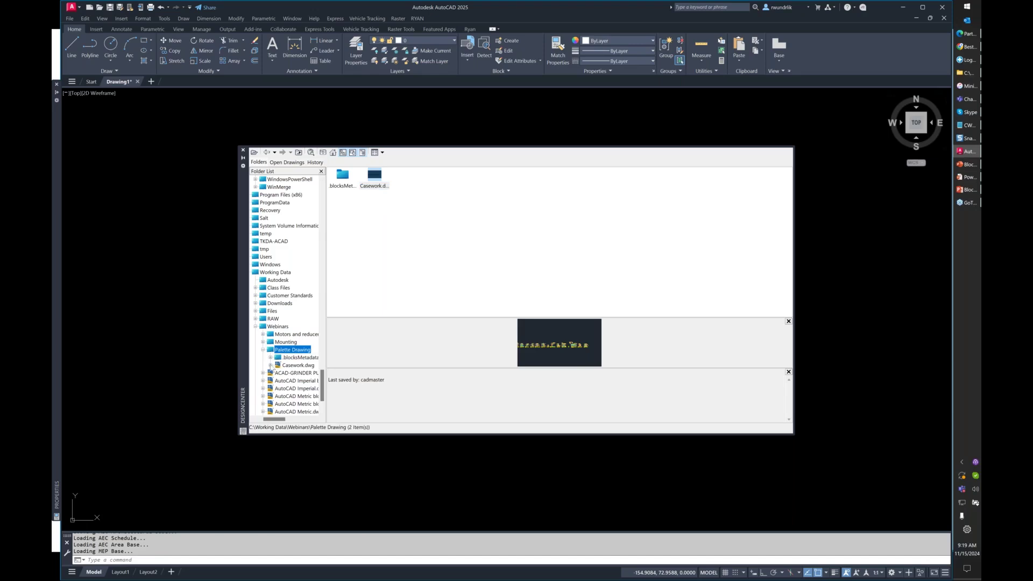
{"action": "left_click", "coordinate": [270, 365]}
{"action": "left_click", "coordinate": [297, 319]}
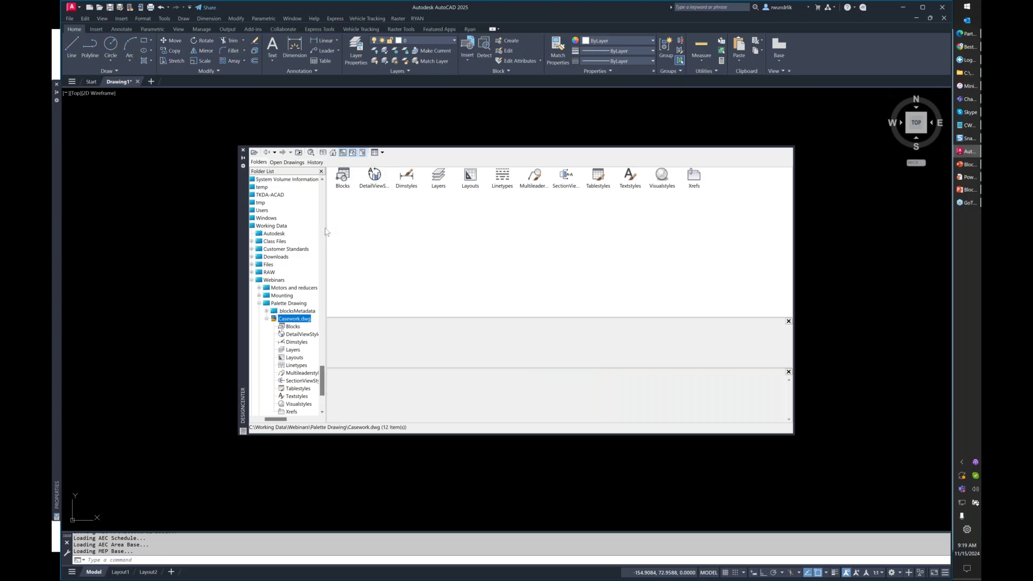
{"action": "left_click_drag", "start_coordinate": [326, 230], "coordinate": [395, 232]}
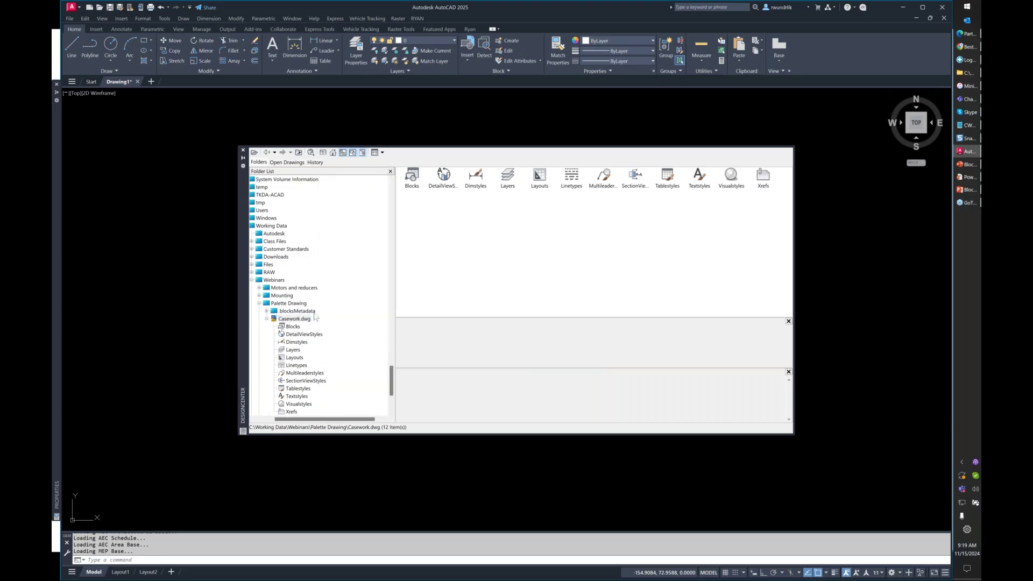
{"action": "scroll", "coordinate": [295, 251], "scroll_direction": "down", "scroll_amount": 3}
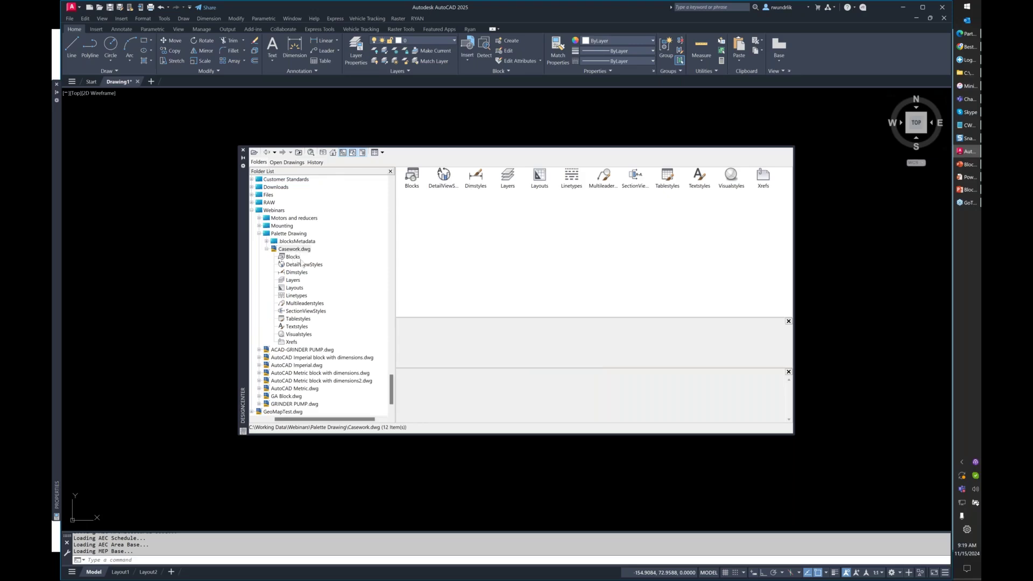
- List the blocks in Casework.dwg and review the preview and available commands of the ADA-SINK block
{"action": "left_click", "coordinate": [291, 258]}
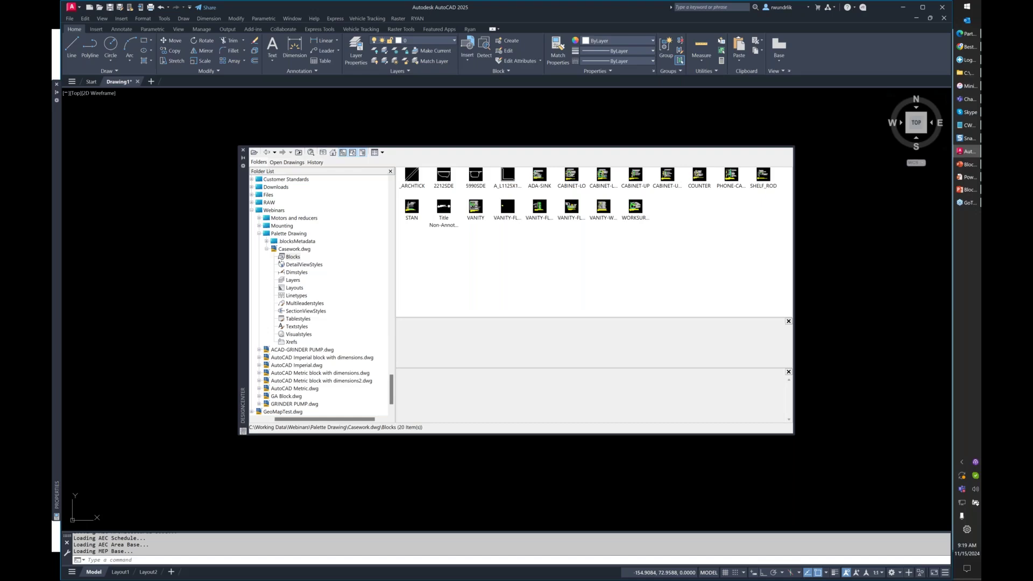
{"action": "left_click", "coordinate": [539, 176]}
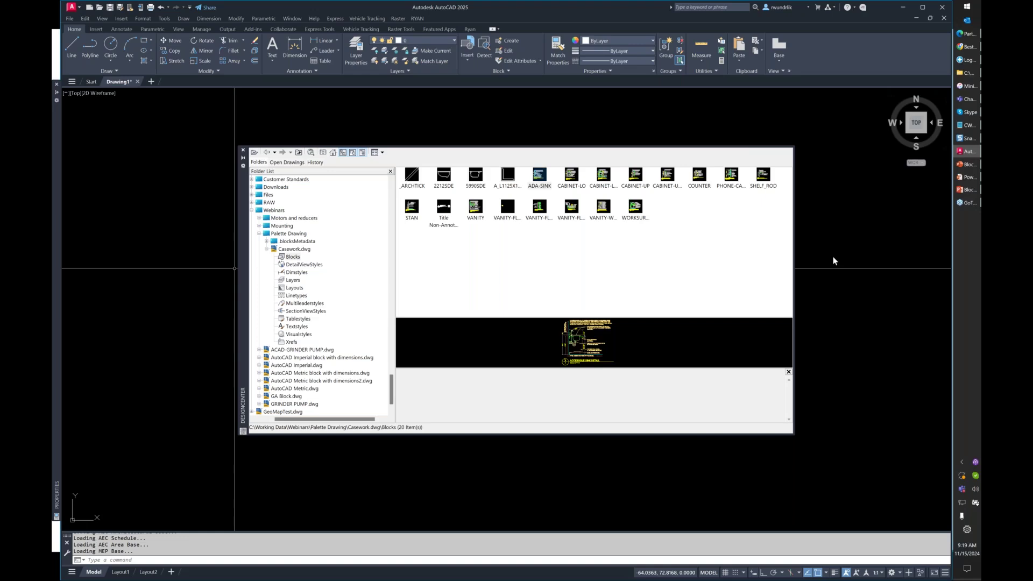
{"action": "right_click", "coordinate": [541, 183]}
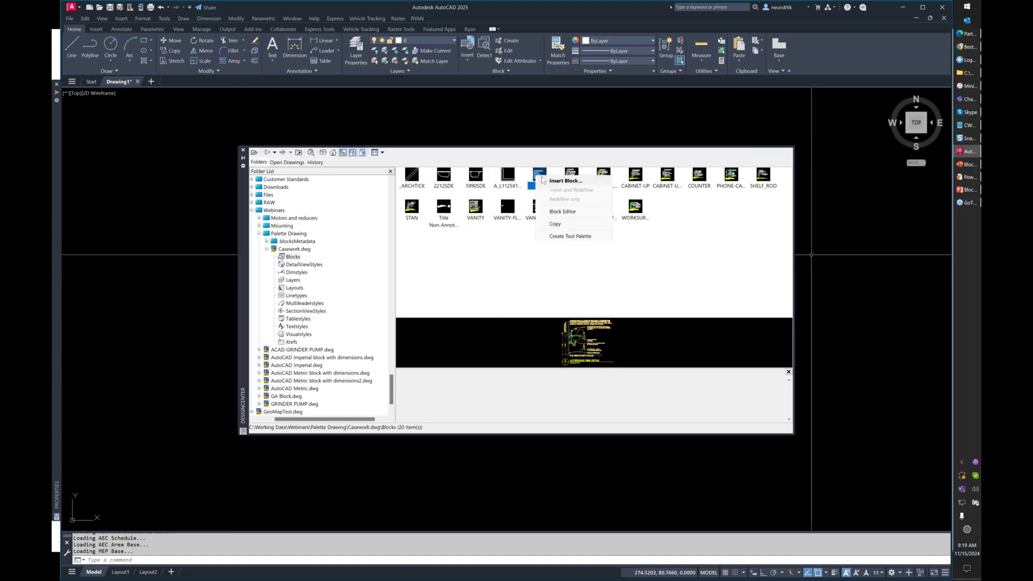
{"action": "left_click", "coordinate": [549, 176]}
{"action": "left_click", "coordinate": [541, 184]}
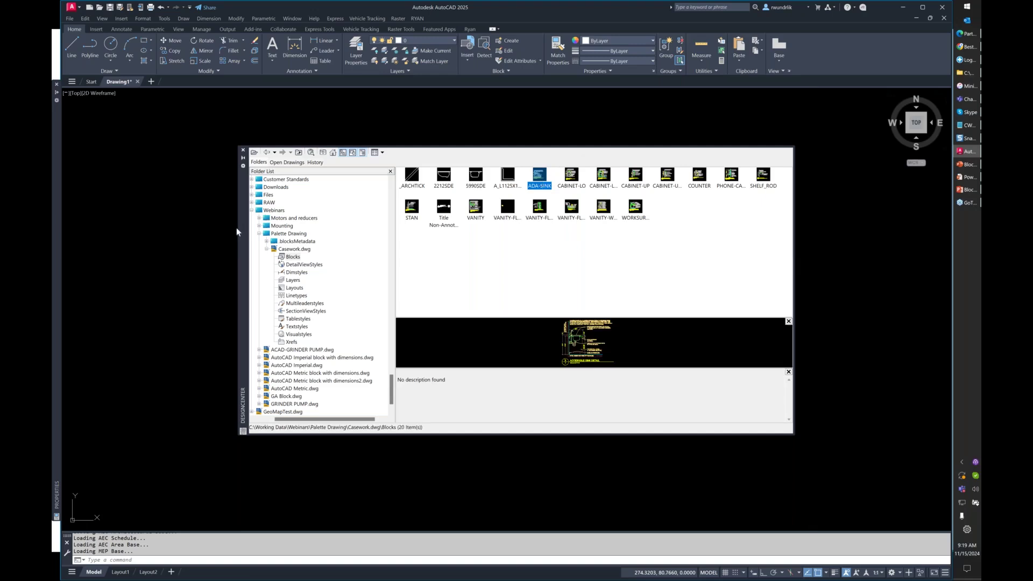
- Move DesignCenter aside and place the ADA-SINK block and the base cabinet detail block in the drawing's open area
{"action": "left_click_drag", "start_coordinate": [239, 227], "coordinate": [113, 275]}
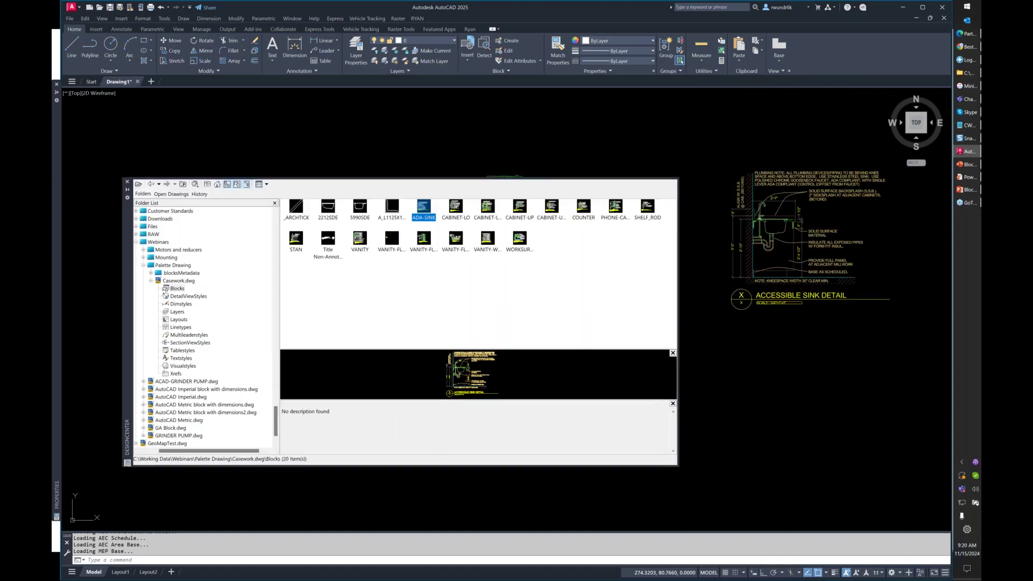
{"action": "left_click_drag", "start_coordinate": [732, 302], "coordinate": [733, 303]}
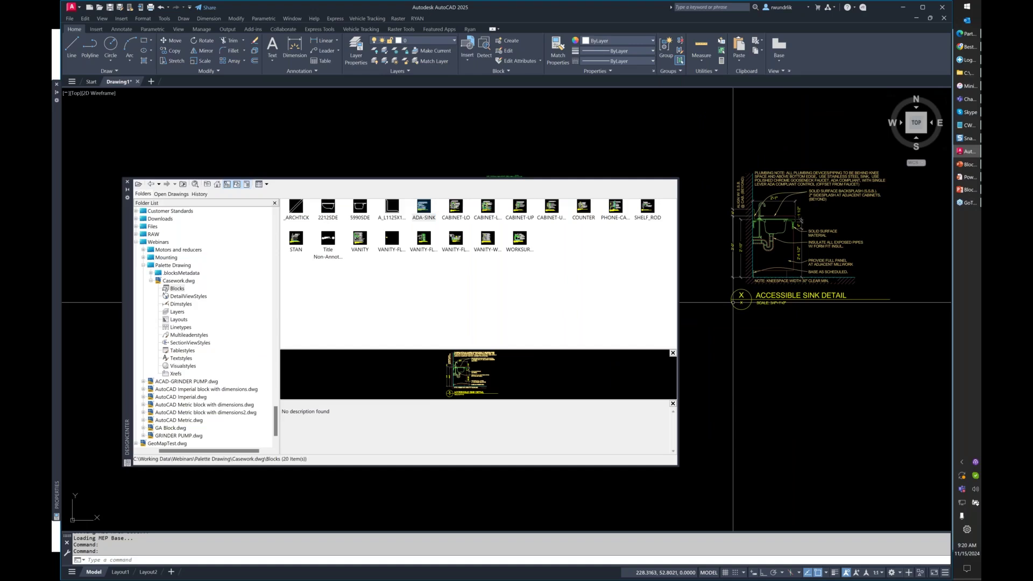
{"action": "mouse_move", "coordinate": [733, 303]}
{"action": "middle_mouse_down"}
{"action": "mouse_move", "coordinate": [679, 287]}
{"action": "mouse_move", "coordinate": [683, 312]}
{"action": "middle_mouse_up"}
{"action": "left_click_drag", "start_coordinate": [501, 216], "coordinate": [757, 399]}
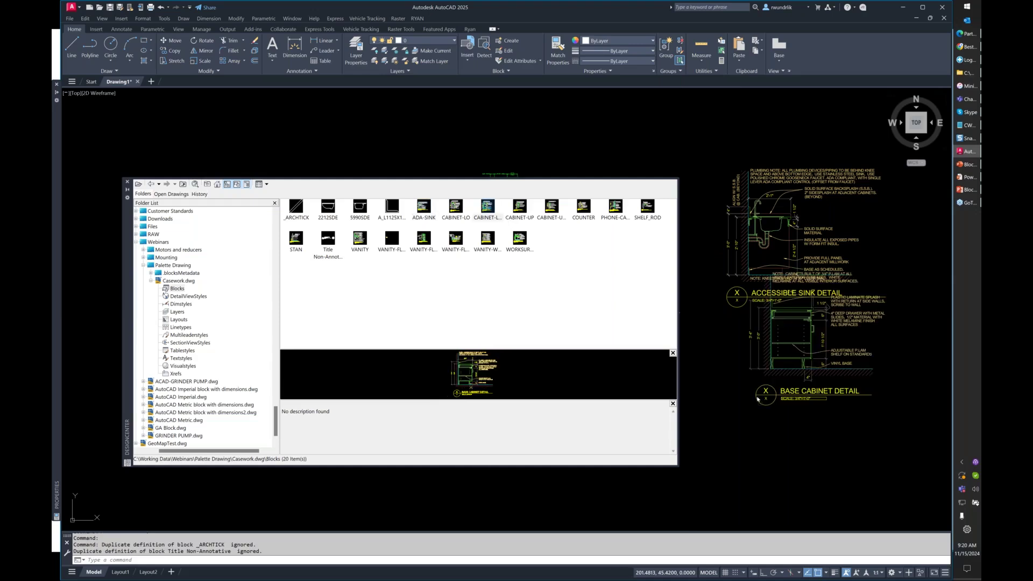
- Insert the vanity section with skirt block above the sink detail, specifying its insertion point on screen at scale 1 and angle 0
{"action": "left_click", "coordinate": [487, 239]}
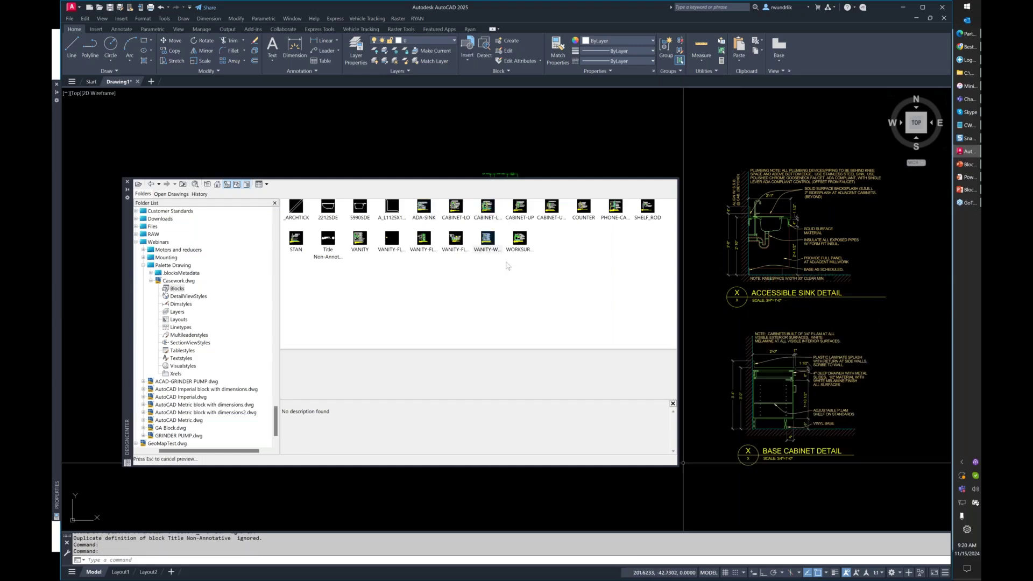
{"action": "right_click", "coordinate": [488, 249]}
{"action": "key", "text": "Escape"}
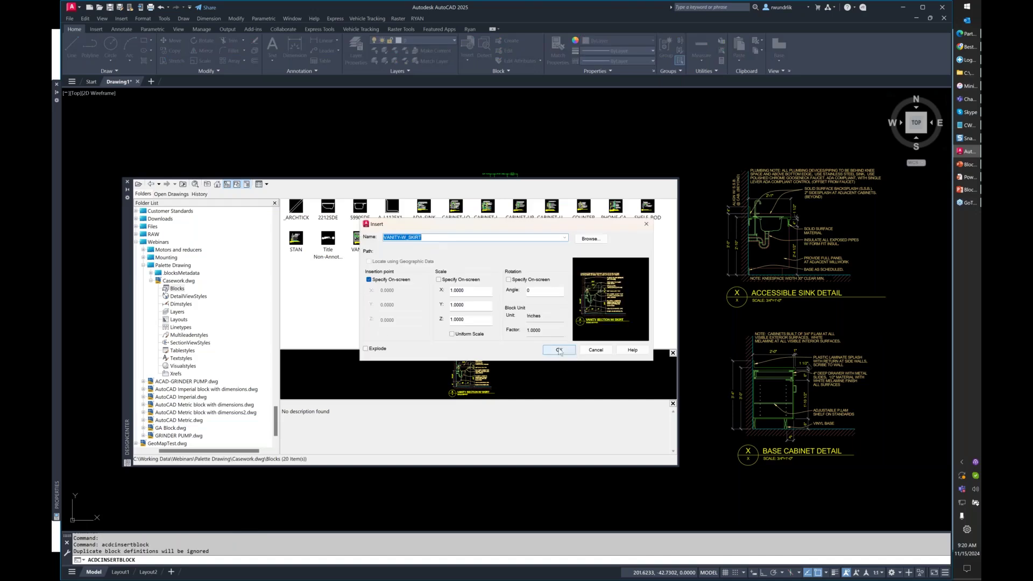
{"action": "left_click", "coordinate": [559, 350]}
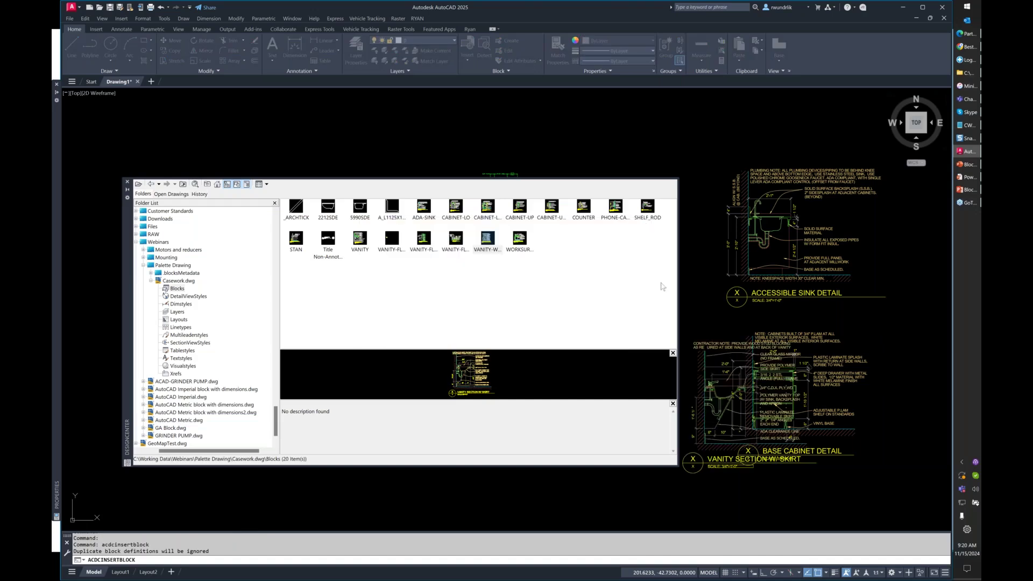
{"action": "scroll", "coordinate": [714, 207], "scroll_direction": "down", "scroll_amount": 6}
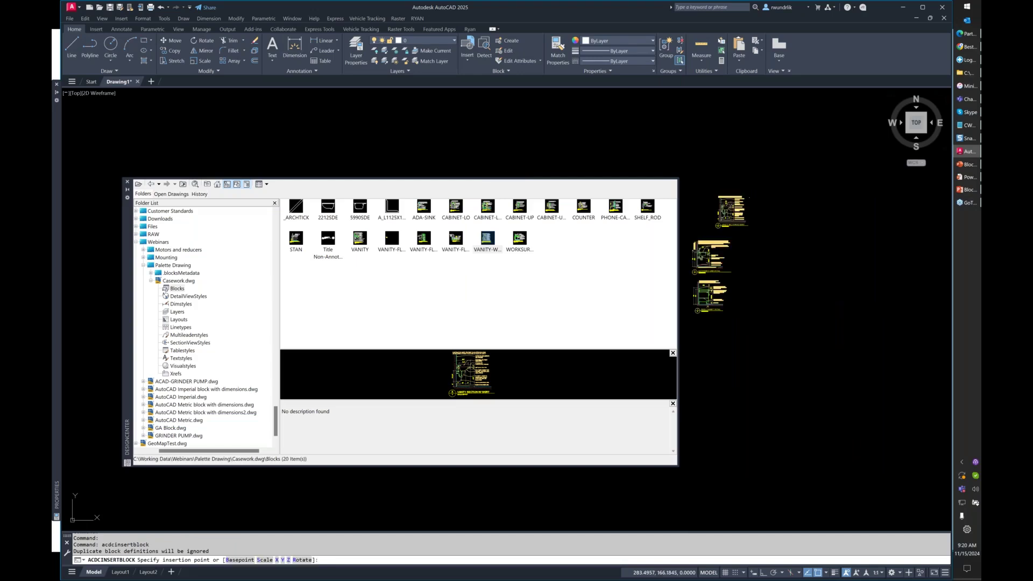
{"action": "left_click", "coordinate": [718, 225]}
{"action": "scroll", "coordinate": [718, 226], "scroll_direction": "up", "scroll_amount": 2}
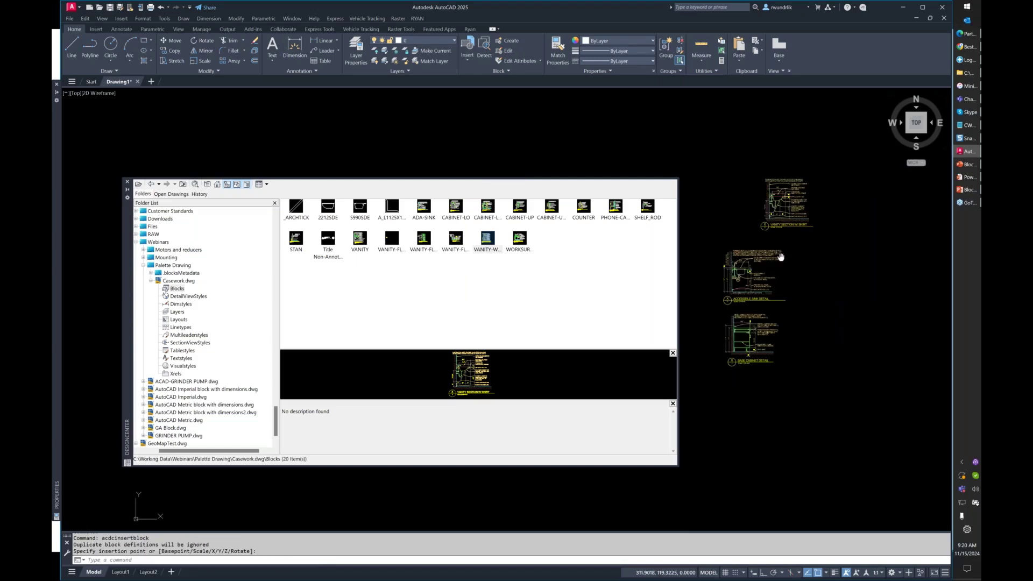
{"action": "middle_click_drag", "start_coordinate": [780, 257], "coordinate": [782, 257]}
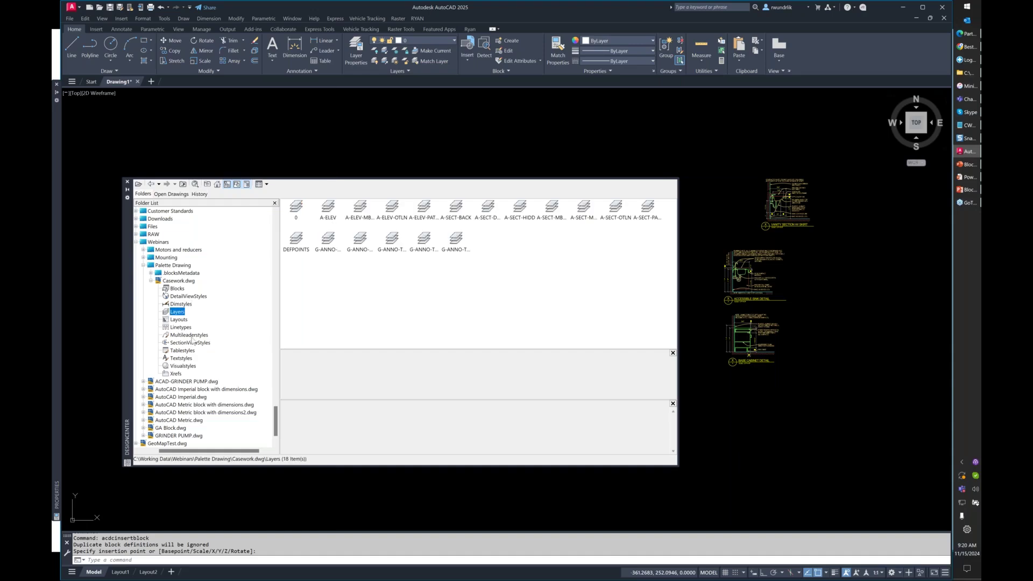
- Add Layout2 from Casework.dwg to the current drawing
{"action": "left_click", "coordinate": [179, 320]}
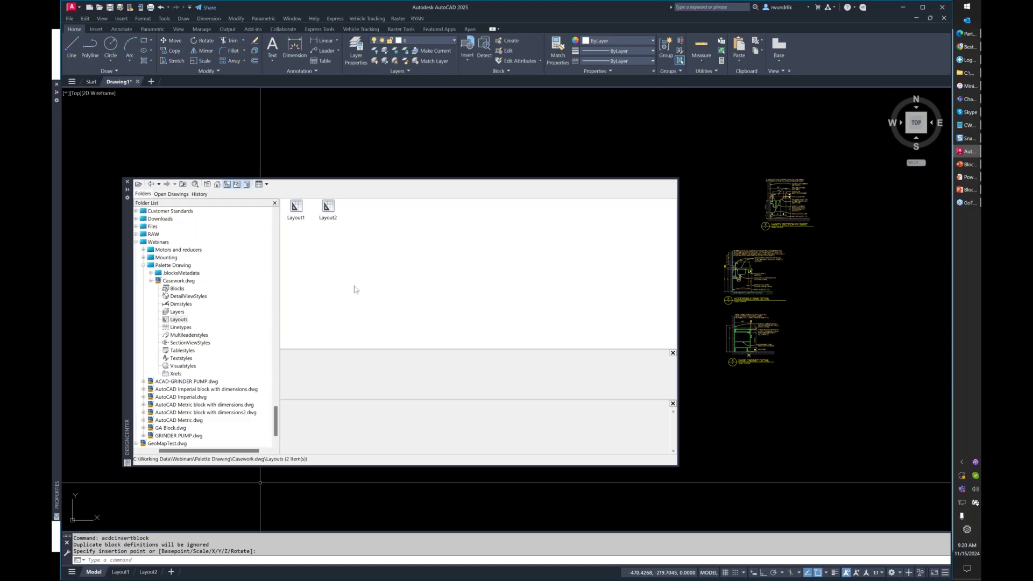
{"action": "left_click", "coordinate": [329, 208]}
{"action": "left_click", "coordinate": [387, 140]}
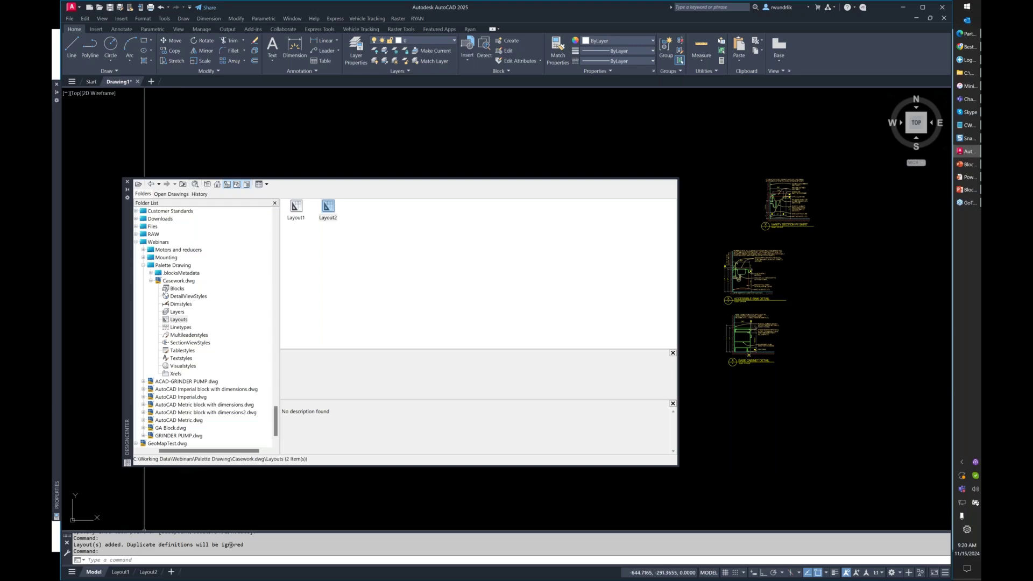
- Review the linetypes, multileader styles, table styles and text styles stored in Casework.dwg
{"action": "left_click", "coordinate": [181, 328]}
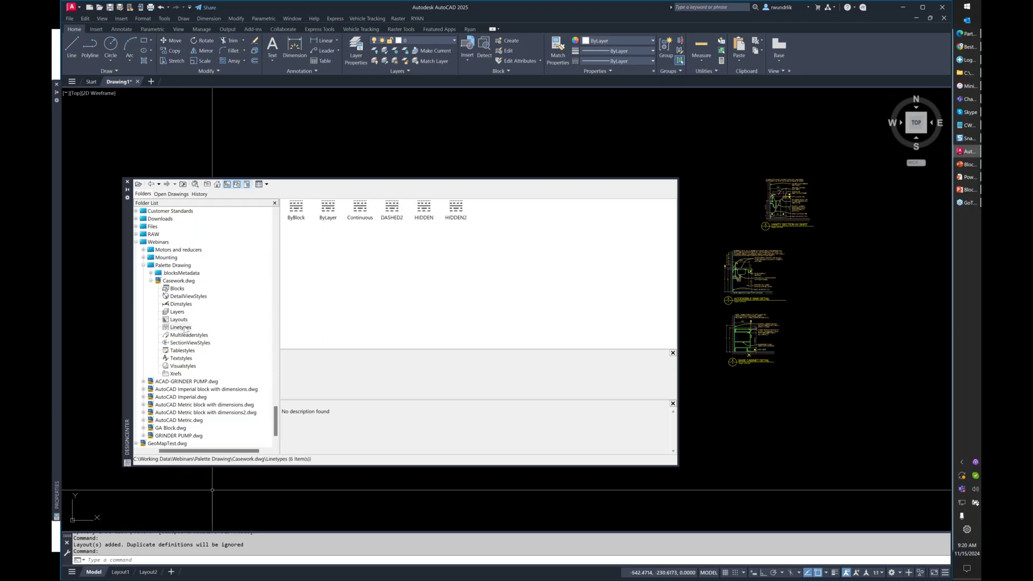
{"action": "left_click", "coordinate": [188, 336]}
{"action": "left_click", "coordinate": [183, 350]}
{"action": "left_click", "coordinate": [181, 359]}
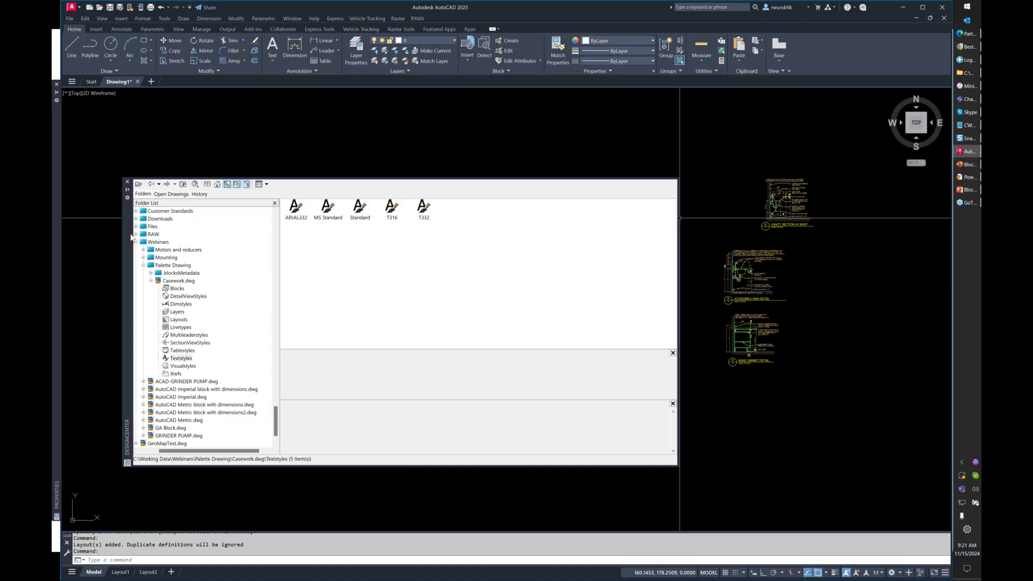
- Move DesignCenter higher, list the Casework.dwg blocks again, and review the commands available for an upper cabinet block
{"action": "left_click_drag", "start_coordinate": [131, 236], "coordinate": [128, 199]}
{"action": "left_click", "coordinate": [179, 250]}
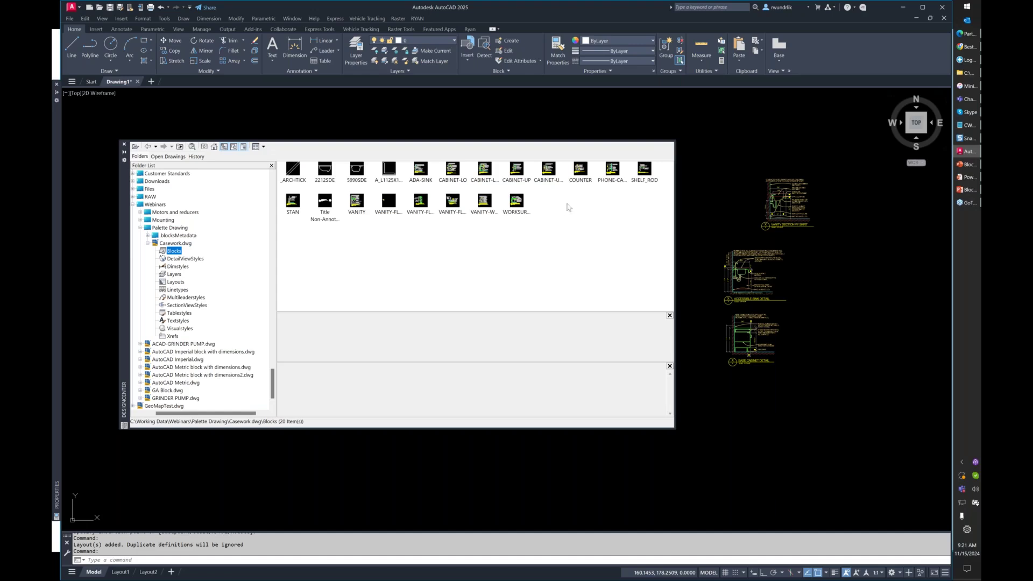
{"action": "left_click", "coordinate": [548, 170]}
{"action": "right_click", "coordinate": [548, 171]}
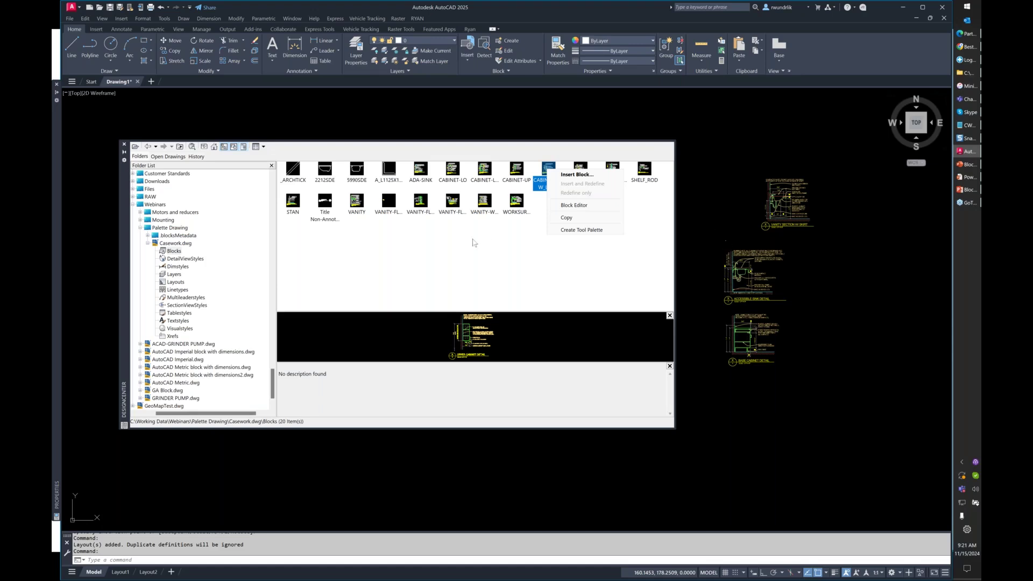
{"action": "left_click", "coordinate": [451, 109]}
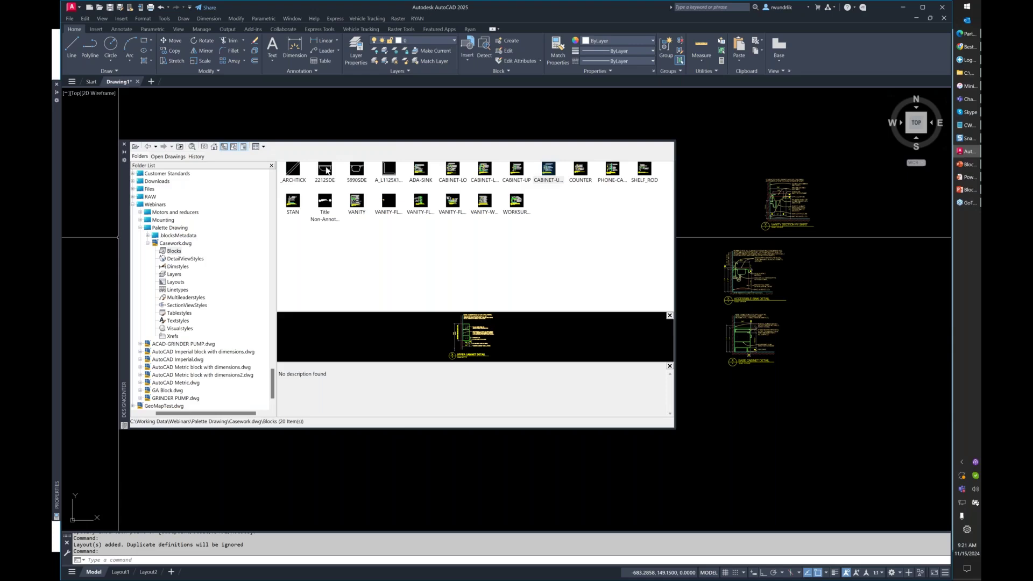
- Switch to the PowerPoint slide show and back to AutoCAD, and review the DesignCenter history and its available commands
{"action": "left_click", "coordinate": [967, 177]}
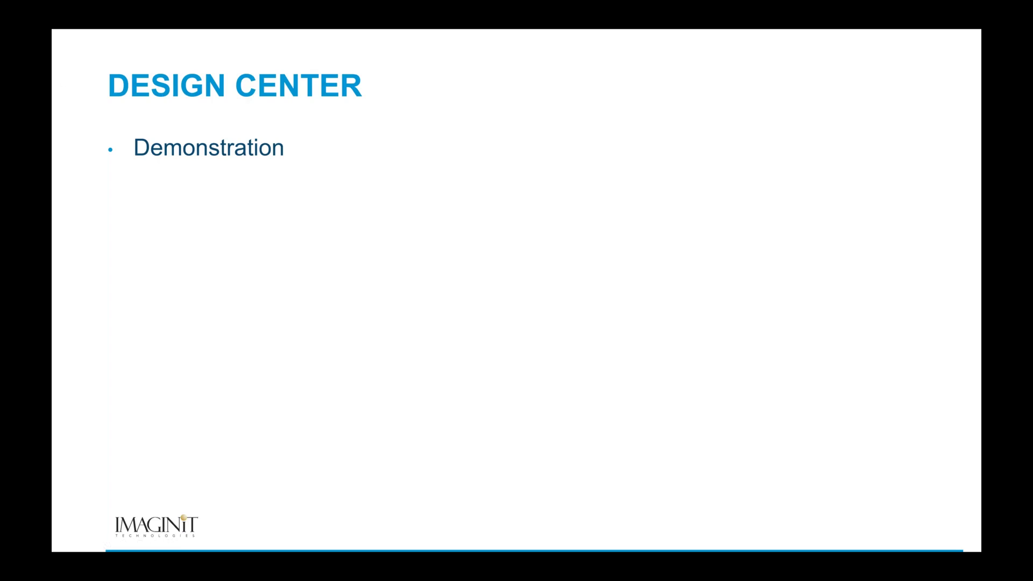
{"action": "key", "text": "alt+Tab"}
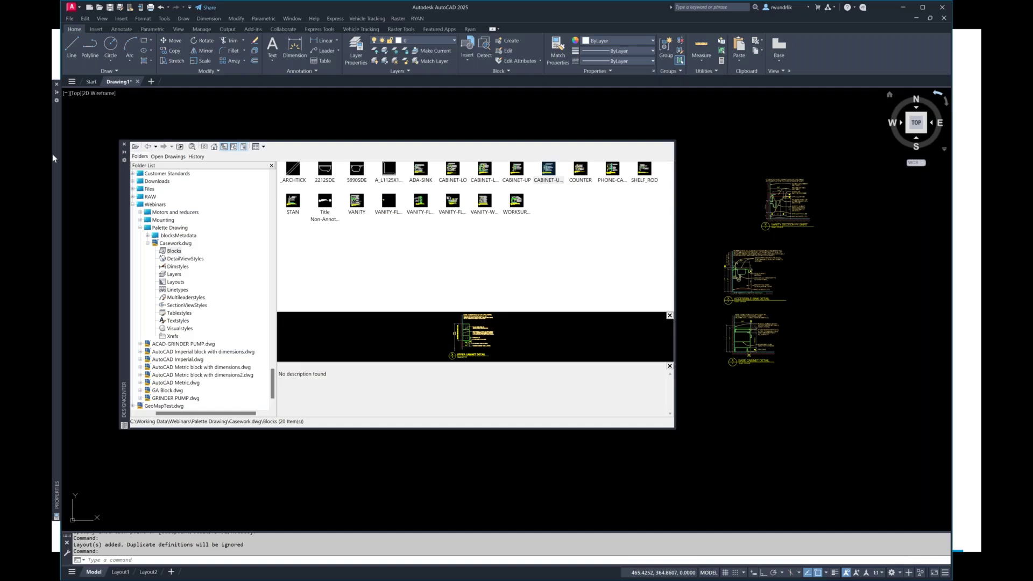
{"action": "left_click", "coordinate": [195, 156]}
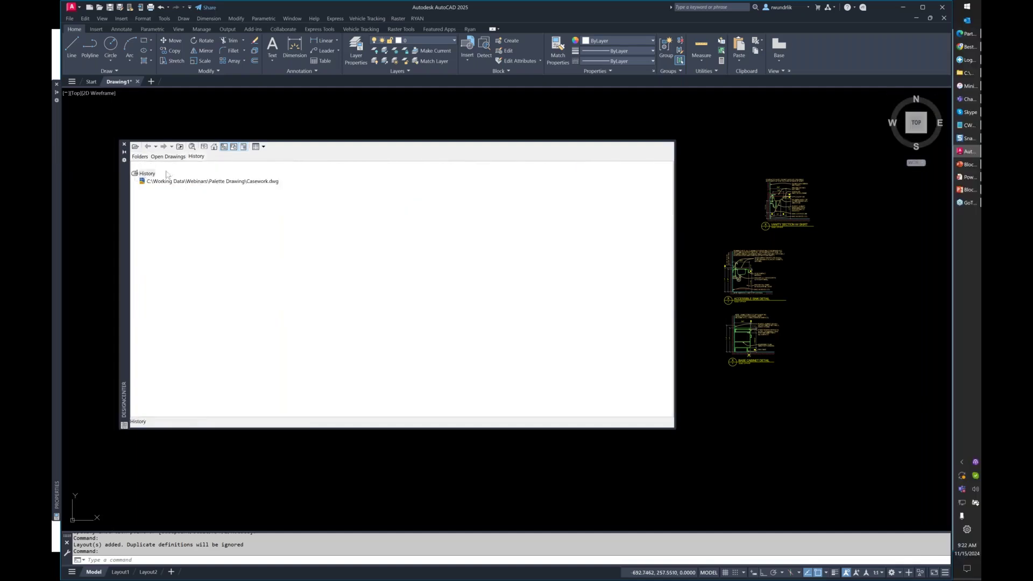
{"action": "right_click", "coordinate": [196, 183]}
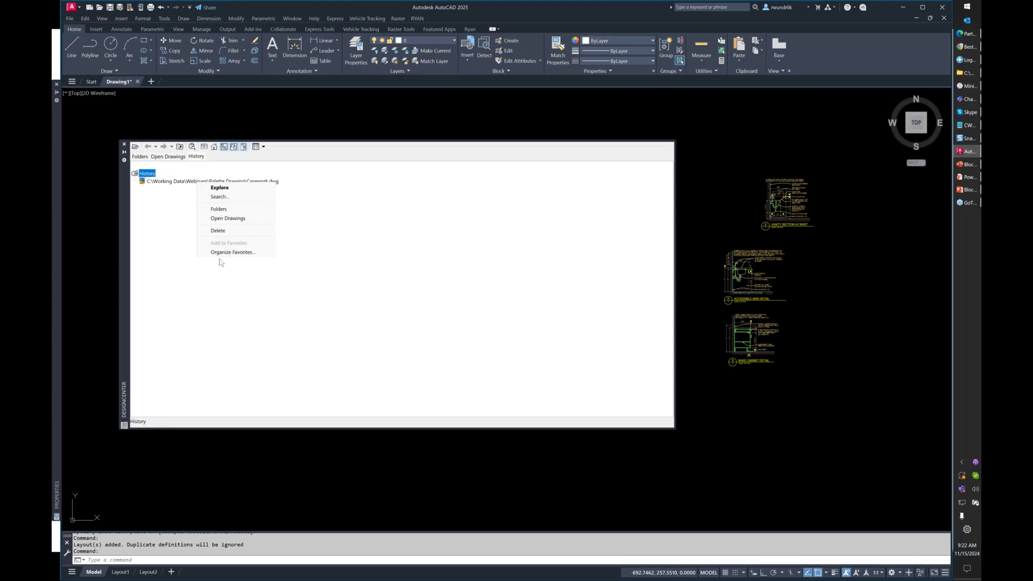
{"action": "right_click", "coordinate": [181, 182]}
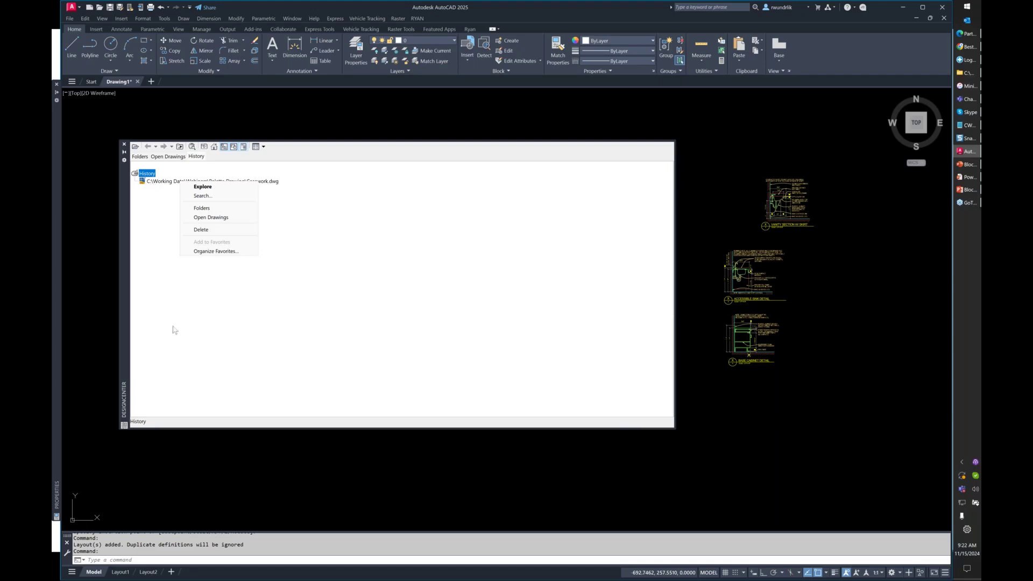
- Review the commands available for Casework.dwg in the DesignCenter folder tree, and list the content categories of the open drawing
{"action": "left_click", "coordinate": [141, 157]}
{"action": "left_click", "coordinate": [140, 157]}
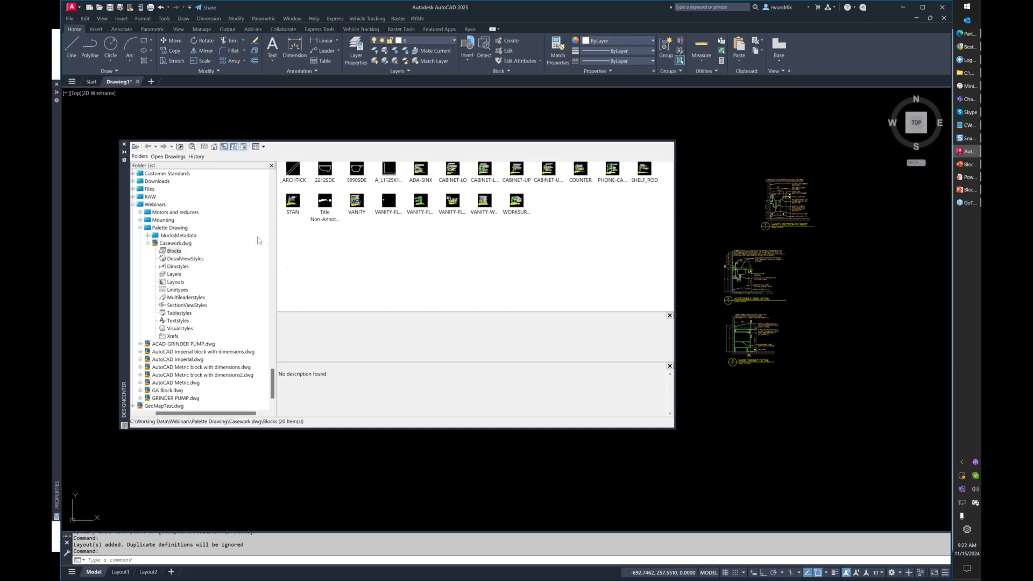
{"action": "scroll", "coordinate": [256, 239], "scroll_direction": "down", "scroll_amount": 2}
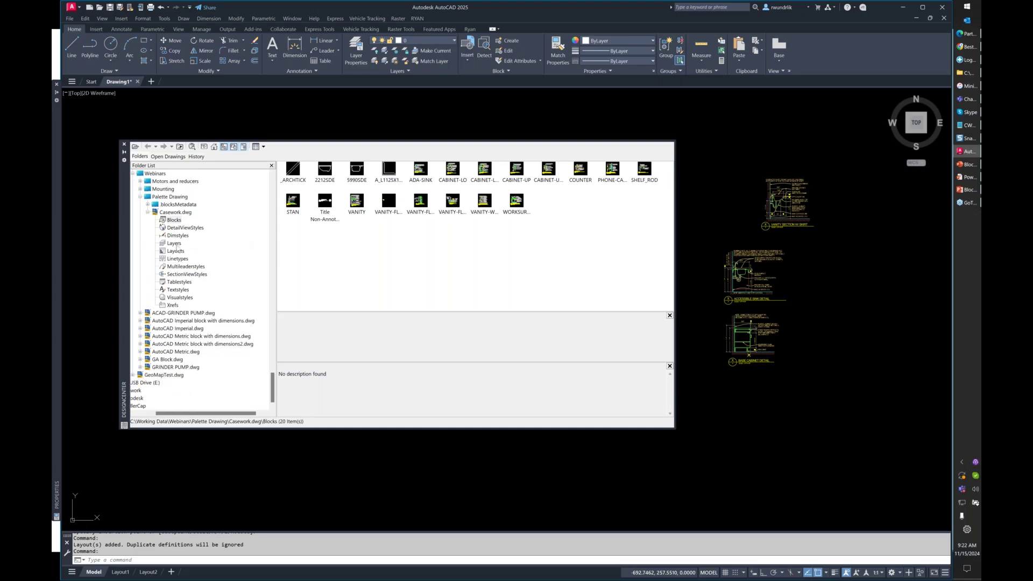
{"action": "scroll", "coordinate": [166, 257], "scroll_direction": "up", "scroll_amount": 3}
{"action": "right_click", "coordinate": [168, 258]}
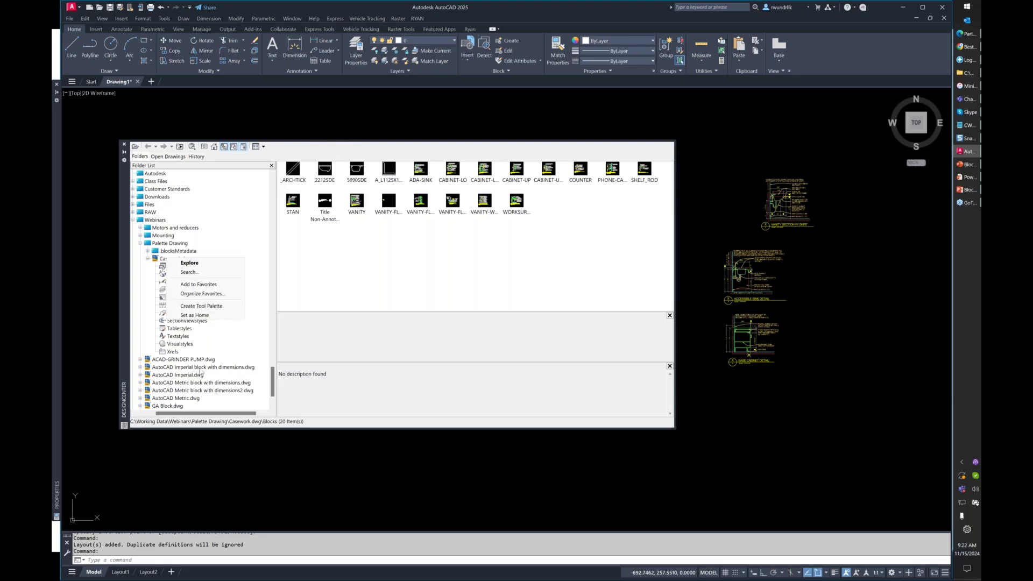
{"action": "left_click", "coordinate": [162, 156]}
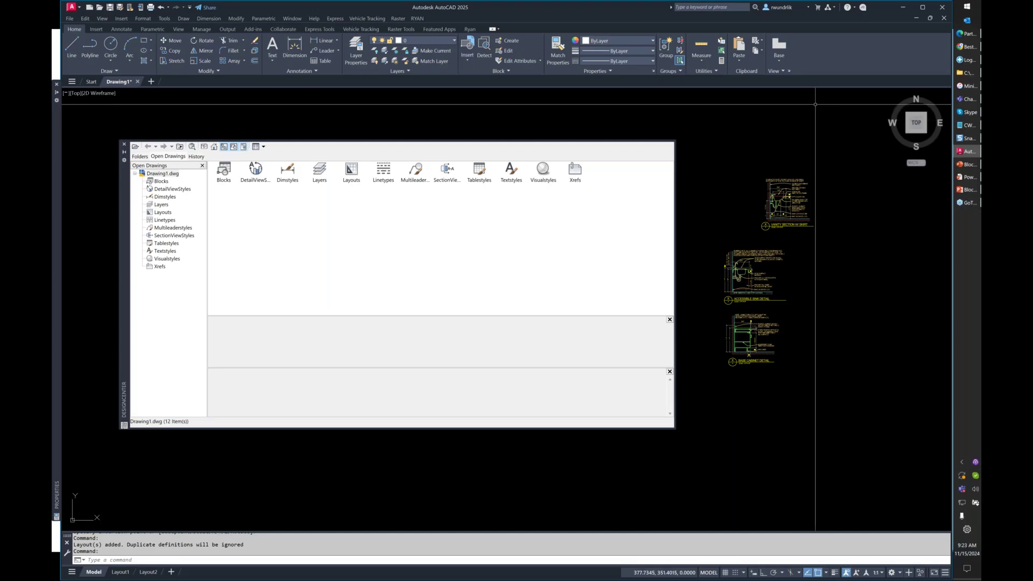
- Switch to the PowerPoint slide show and advance to the Block Library Palette demonstration slide
{"action": "key", "text": "alt+Tab"}
{"action": "left_click", "coordinate": [390, 199]}
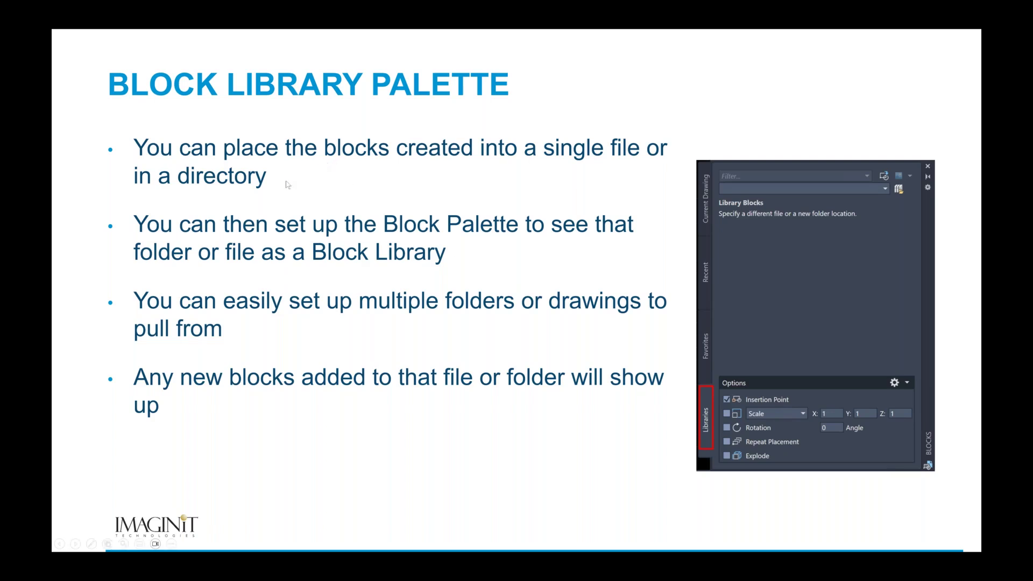
{"action": "left_click", "coordinate": [276, 203]}
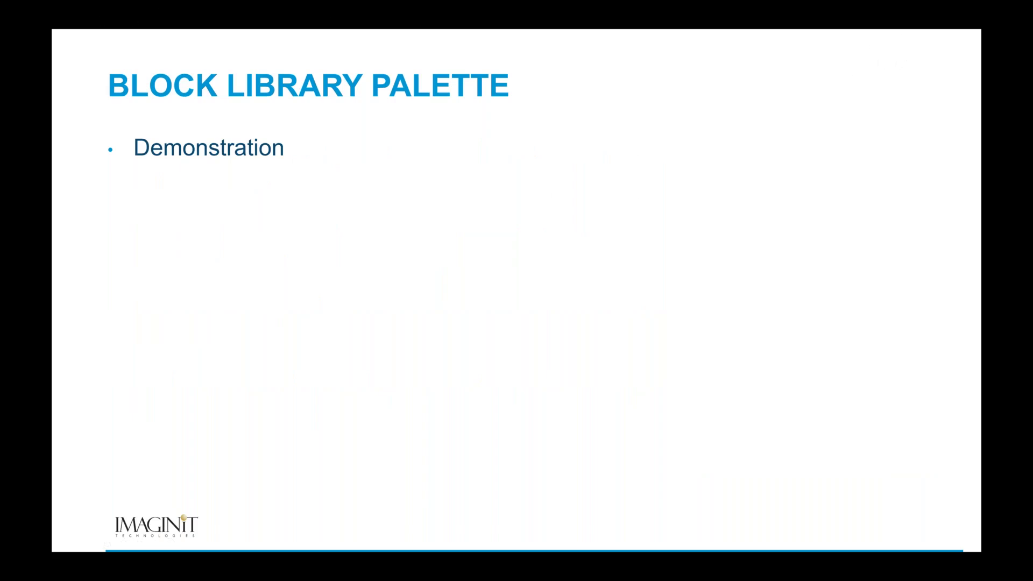
- Switch back to AutoCAD, close DesignCenter, and run INSERT to browse the Casework.dwg library in the Blocks palette
{"action": "key", "text": "alt+Tab"}
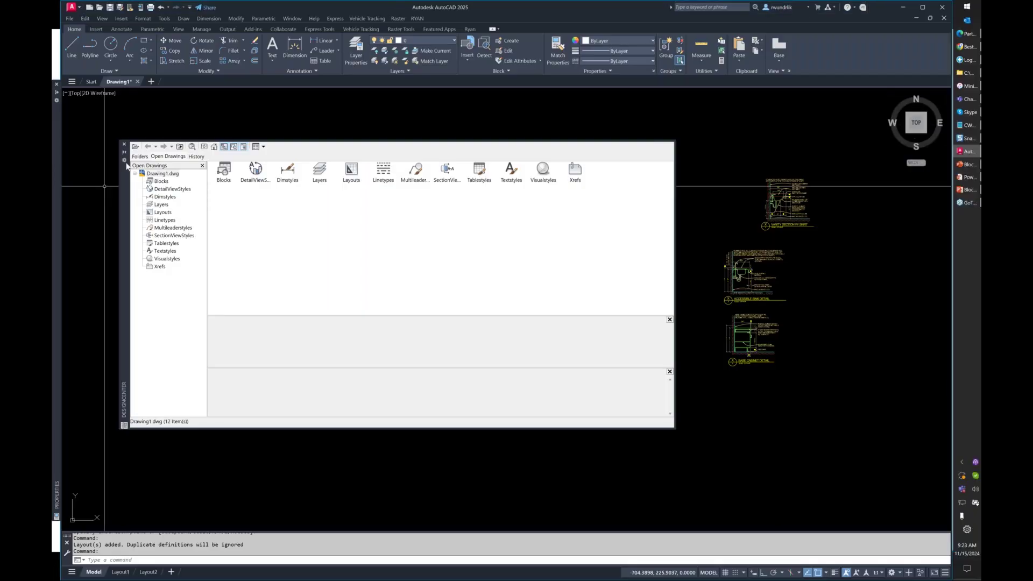
{"action": "left_click", "coordinate": [123, 144]}
{"action": "type", "text": "ins"}
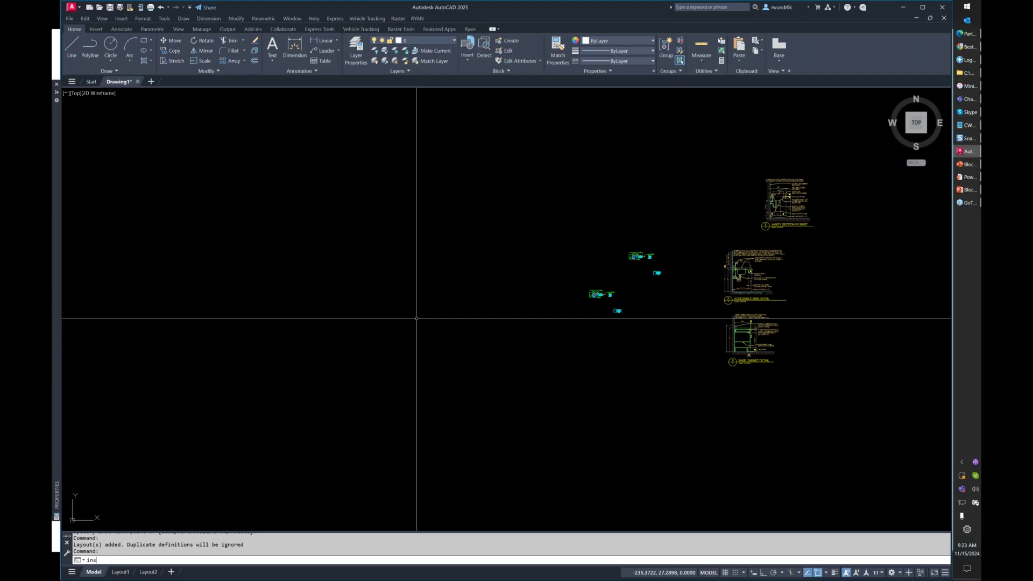
{"action": "type", "text": "ert"}
{"action": "key", "text": "Return"}
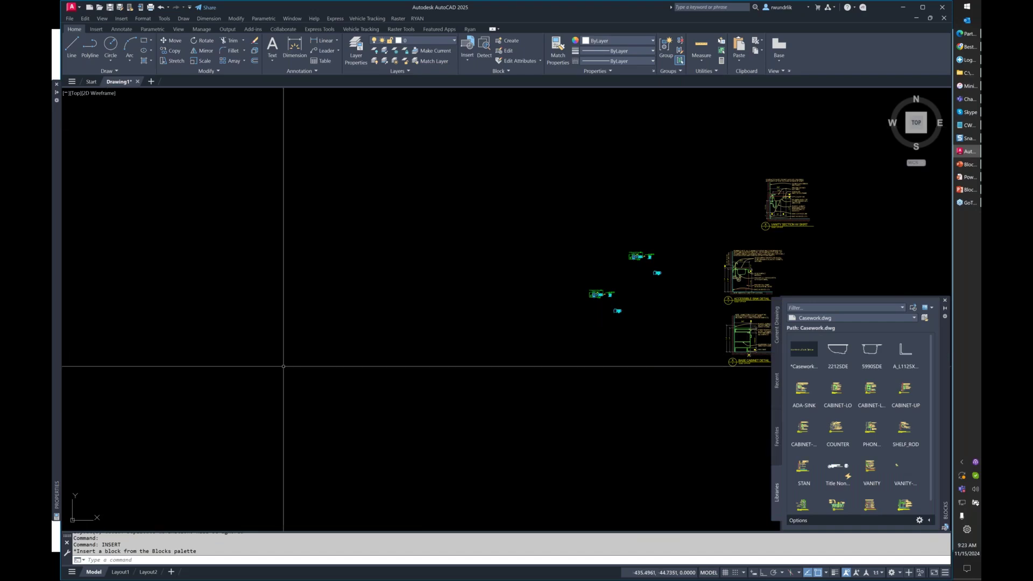
{"action": "scroll", "coordinate": [928, 344], "scroll_direction": "down", "scroll_amount": 1}
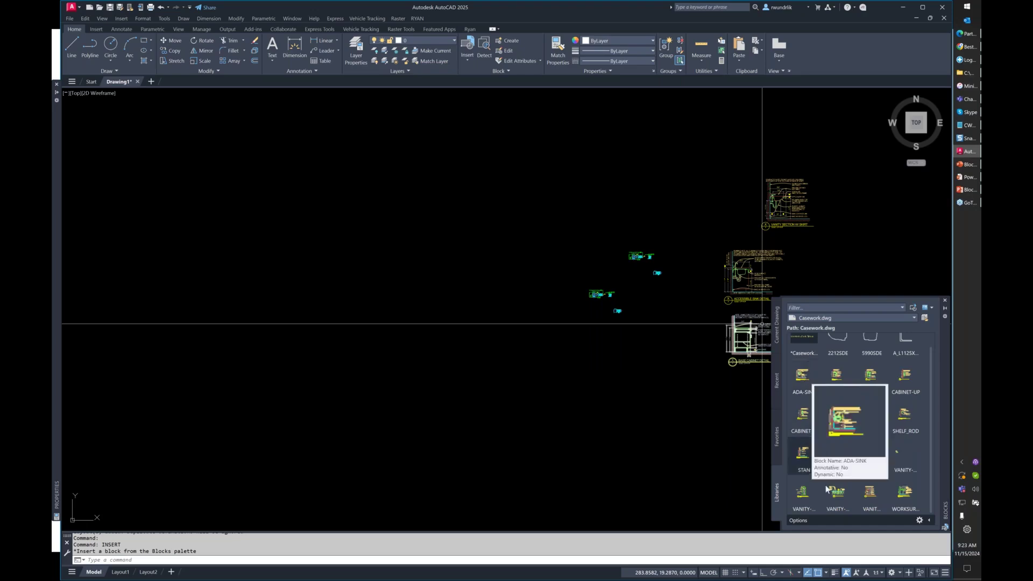
- Expand the insertion options, enlarge the Blocks palette upward to show all Casework.dwg blocks, and check the folder chooser for block libraries
{"action": "left_click", "coordinate": [929, 520]}
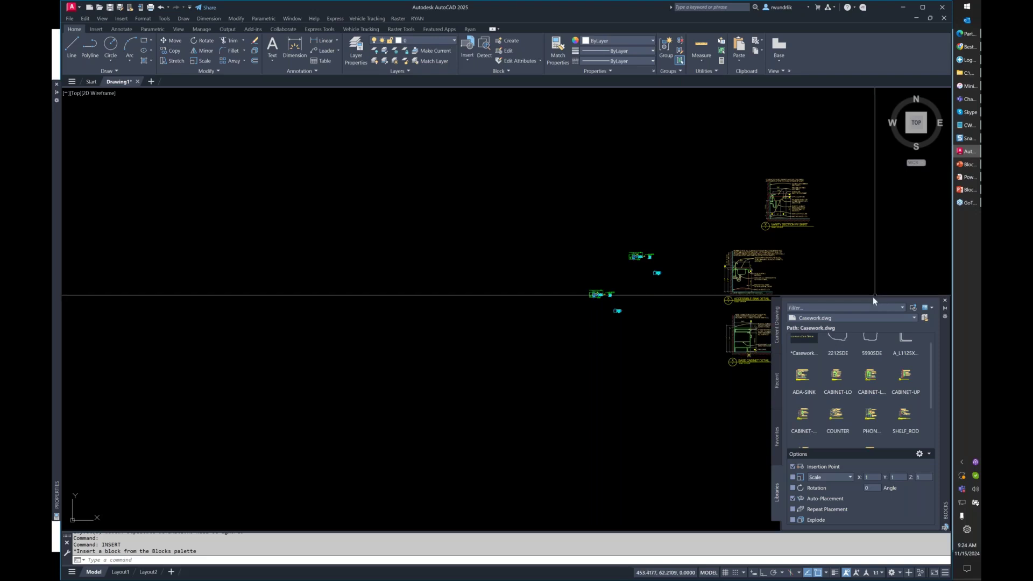
{"action": "left_click_drag", "start_coordinate": [872, 296], "coordinate": [859, 205]}
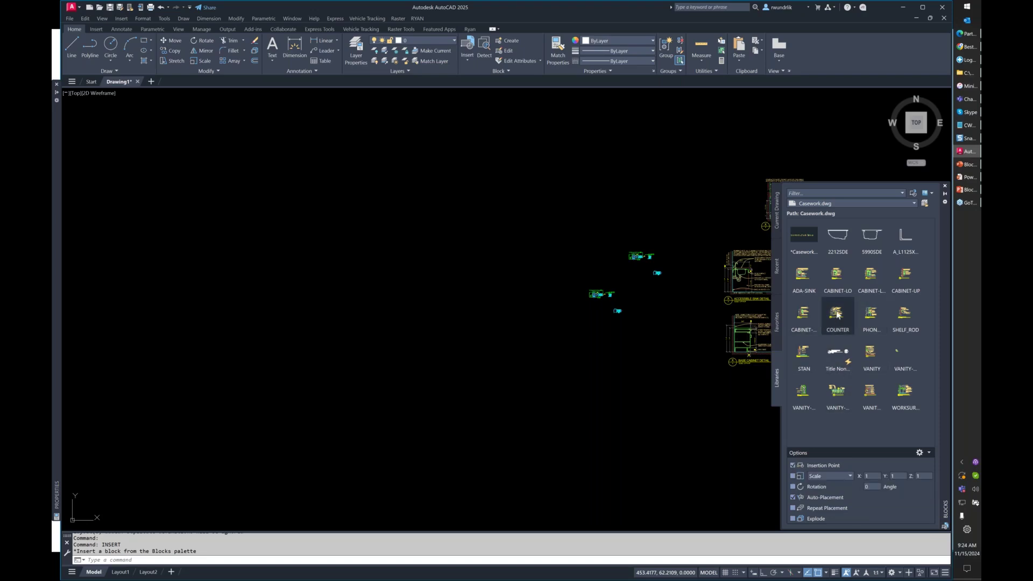
{"action": "left_click", "coordinate": [925, 205]}
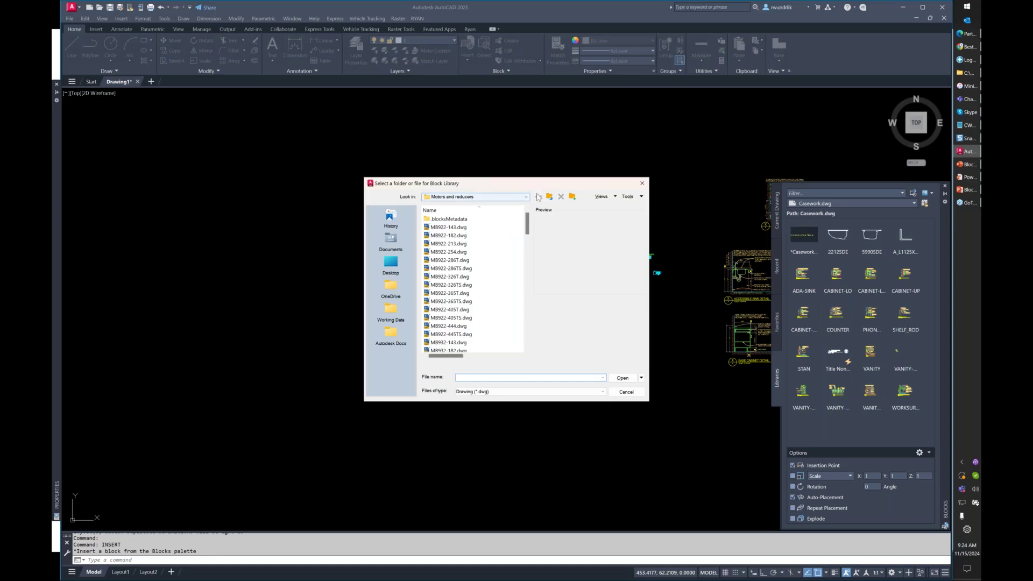
{"action": "left_click", "coordinate": [626, 392]}
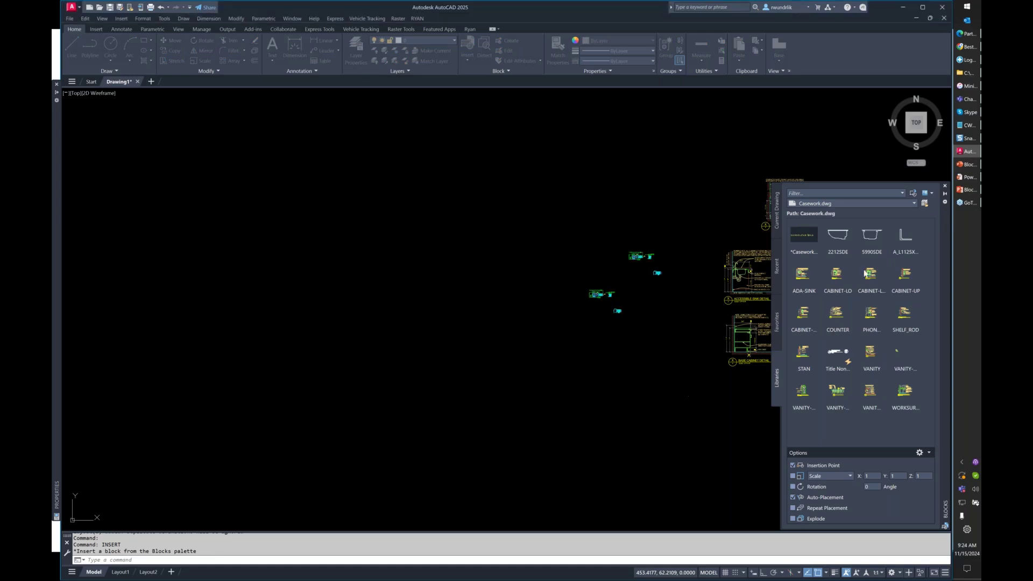
- Switch the block library to Motors and reducers and look through its blocks
{"action": "left_click", "coordinate": [834, 204]}
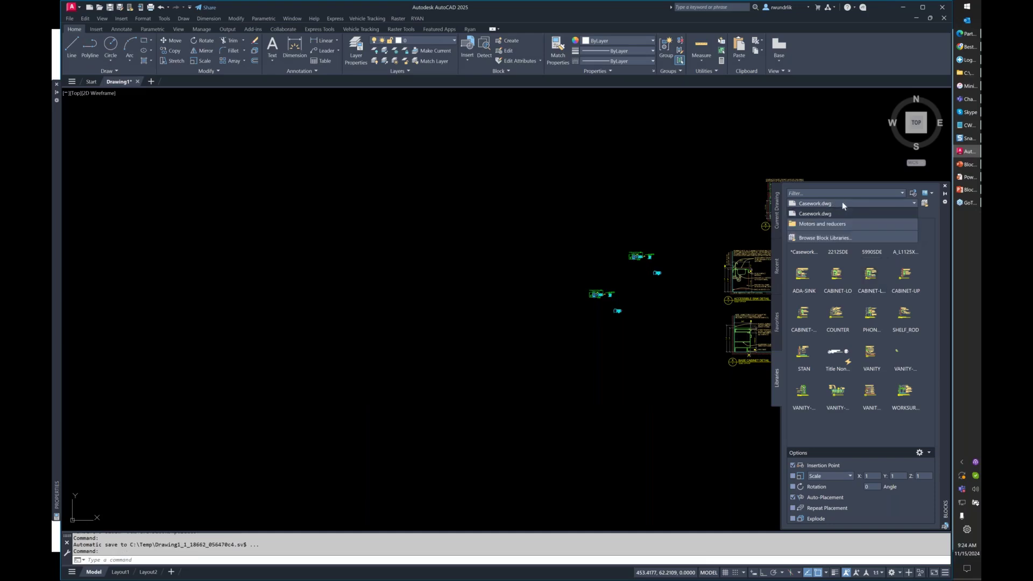
{"action": "left_click", "coordinate": [817, 223]}
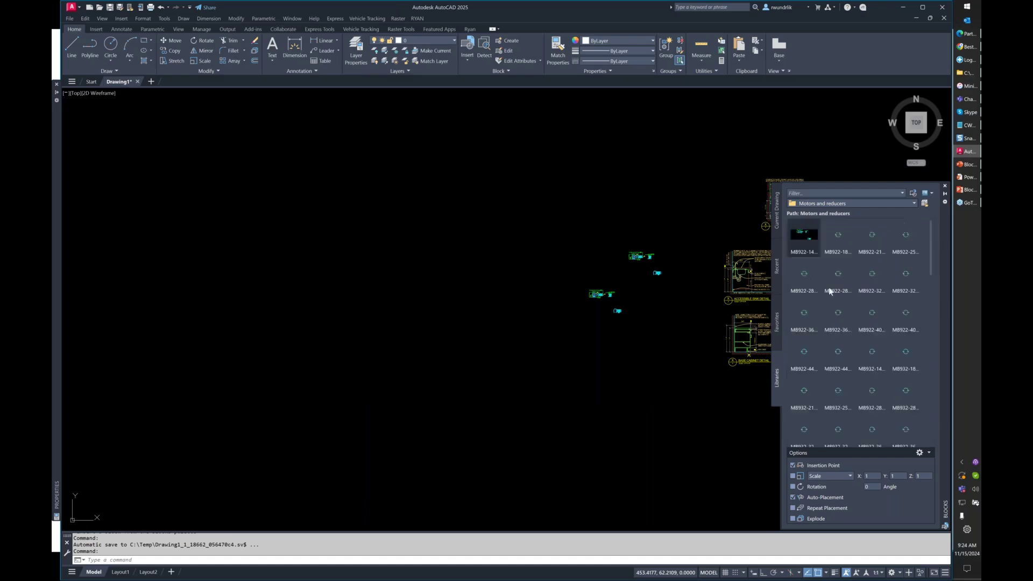
{"action": "scroll", "coordinate": [863, 334], "scroll_direction": "down", "scroll_amount": 3}
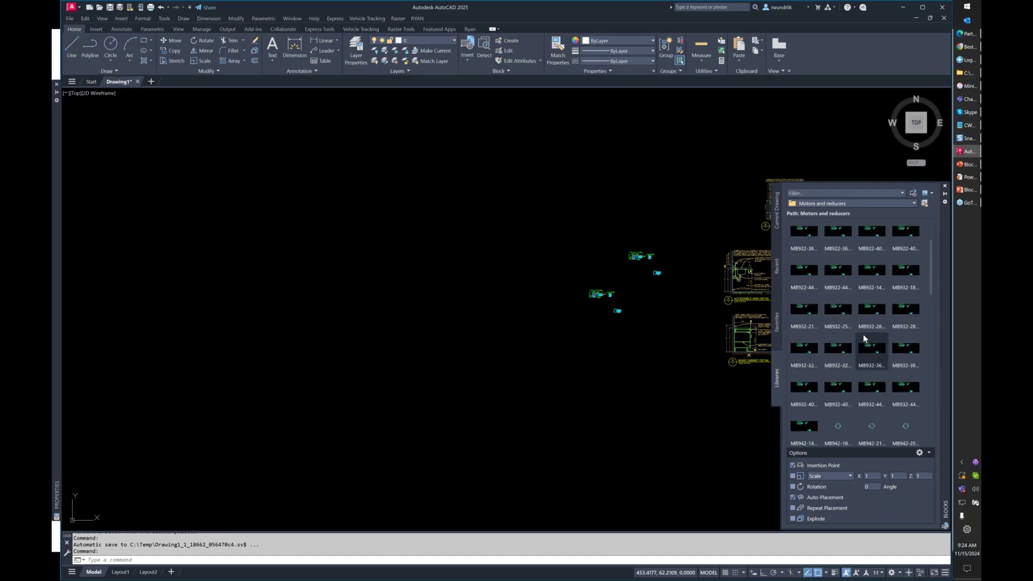
{"action": "scroll", "coordinate": [862, 334], "scroll_direction": "down", "scroll_amount": 5}
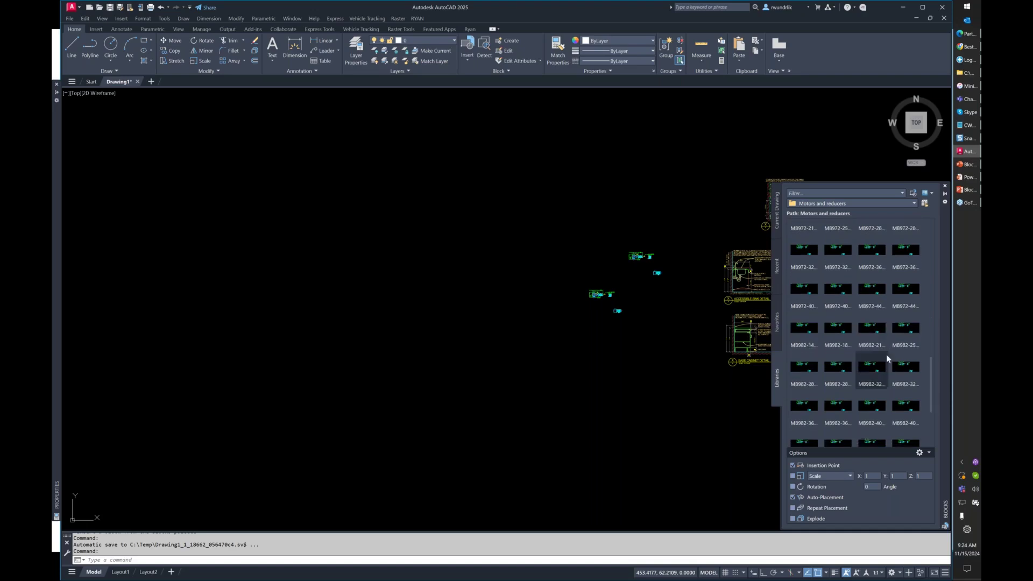
{"action": "scroll", "coordinate": [850, 328], "scroll_direction": "up", "scroll_amount": 3}
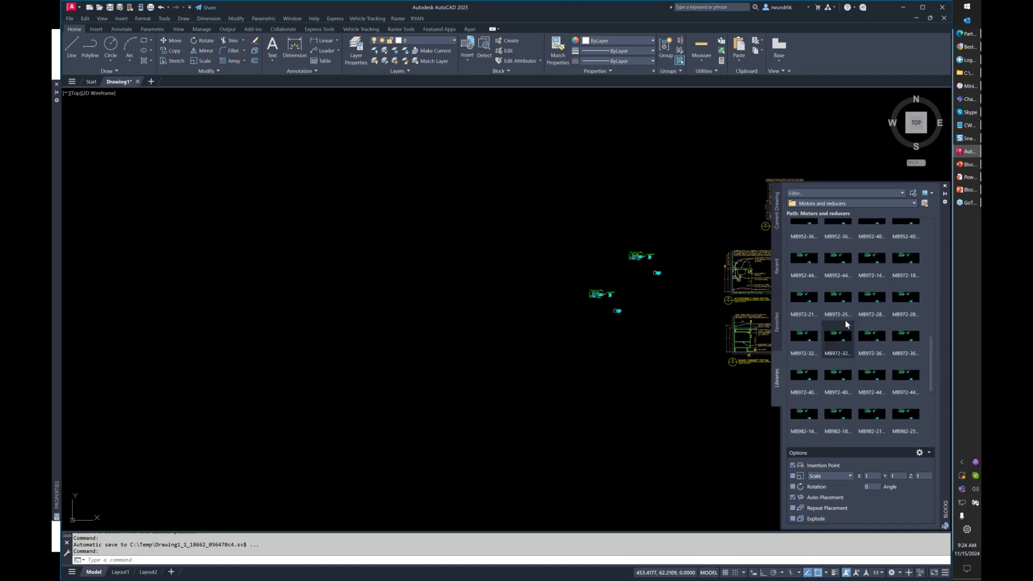
{"action": "scroll", "coordinate": [844, 321], "scroll_direction": "up", "scroll_amount": 5}
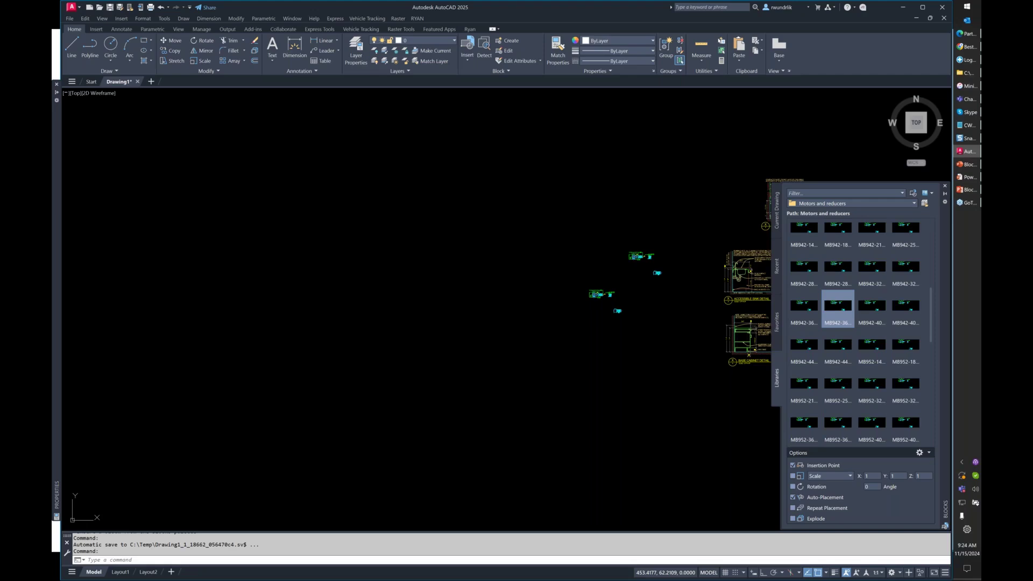
- Insert an MB942-36 motor and reducer block from the library into the empty area left of the existing drawings
{"action": "left_click", "coordinate": [837, 307]}
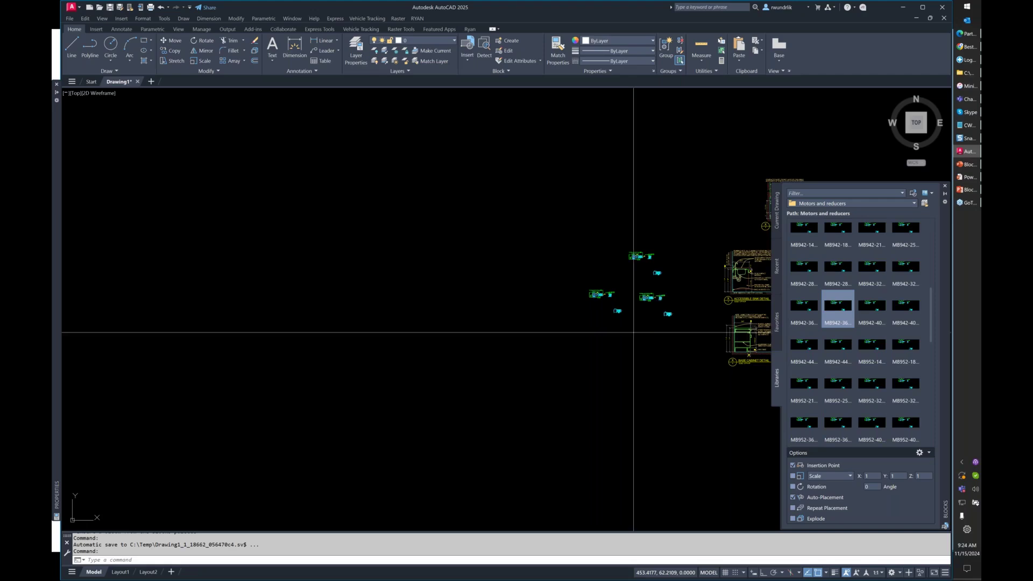
{"action": "left_click", "coordinate": [404, 321]}
{"action": "scroll", "coordinate": [476, 278], "scroll_direction": "up", "scroll_amount": 5}
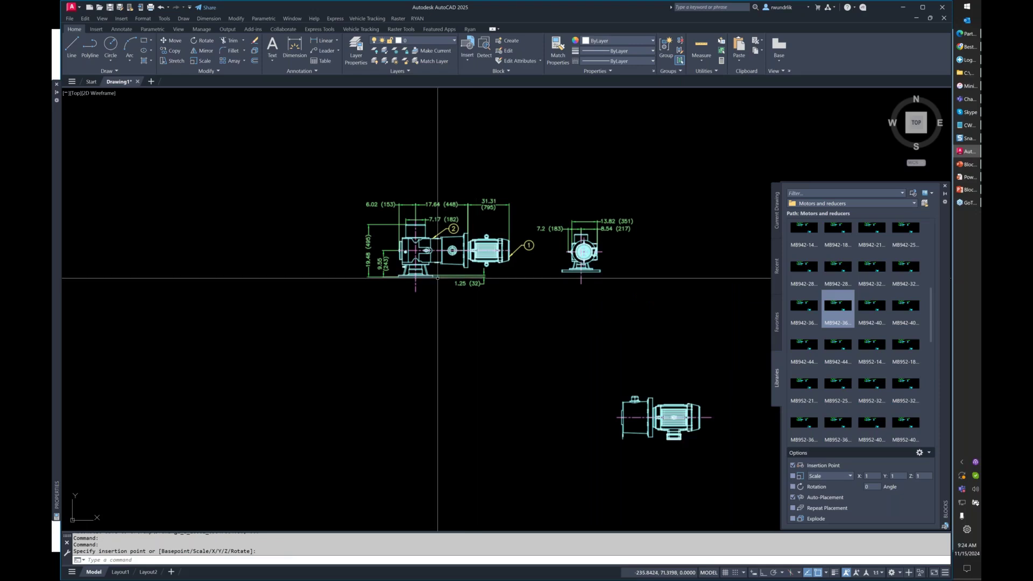
{"action": "scroll", "coordinate": [575, 293], "scroll_direction": "down", "scroll_amount": 5}
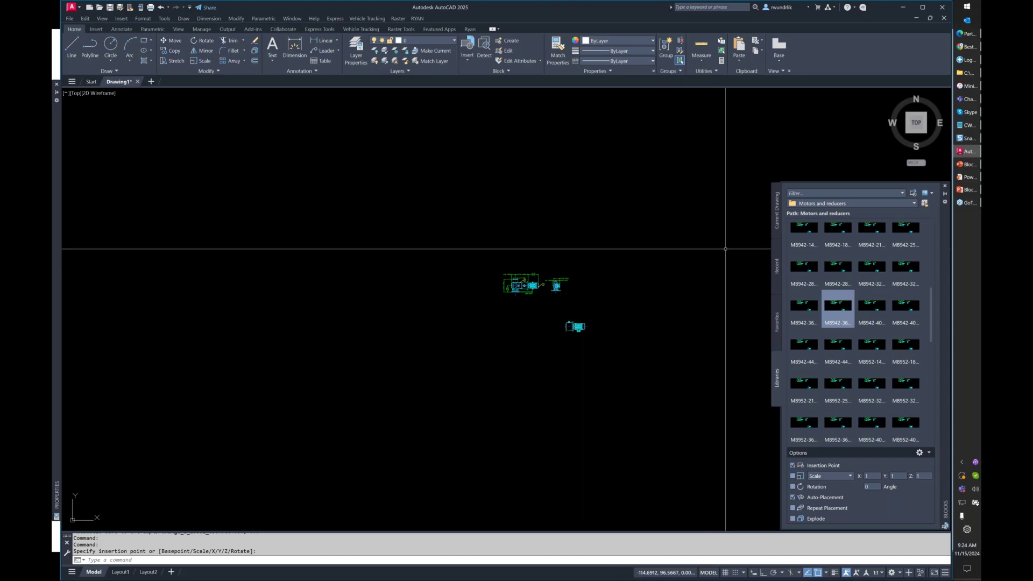
- Review the recent blocks and the favorite blocks in the Blocks palette
{"action": "left_click", "coordinate": [777, 264]}
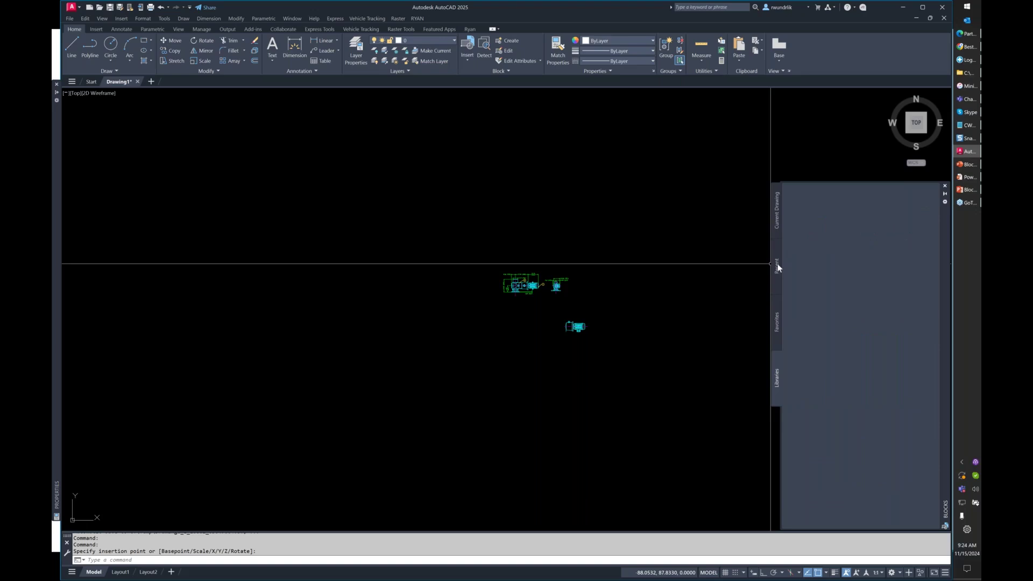
{"action": "left_click", "coordinate": [776, 315]}
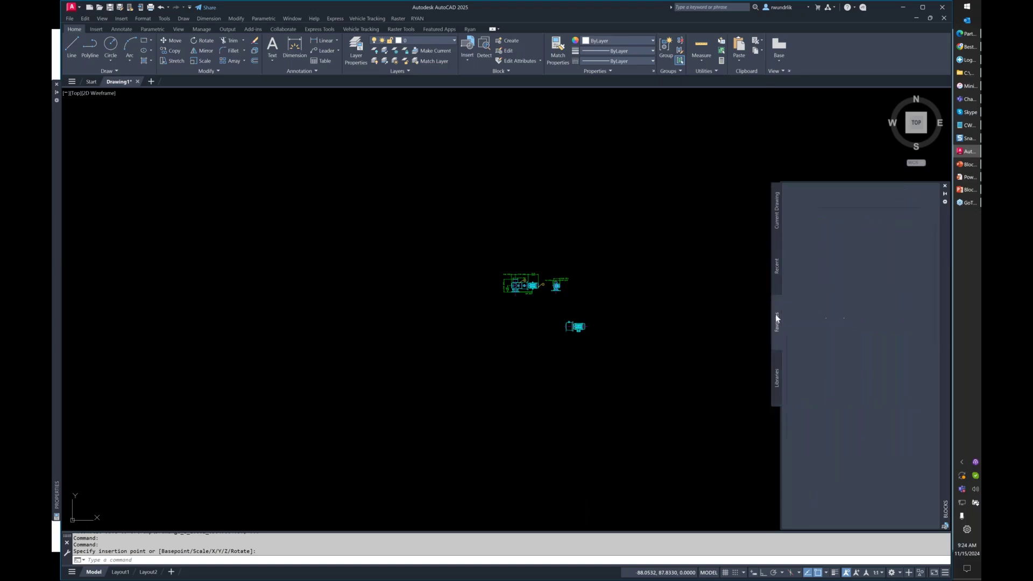
{"action": "left_click", "coordinate": [776, 275]}
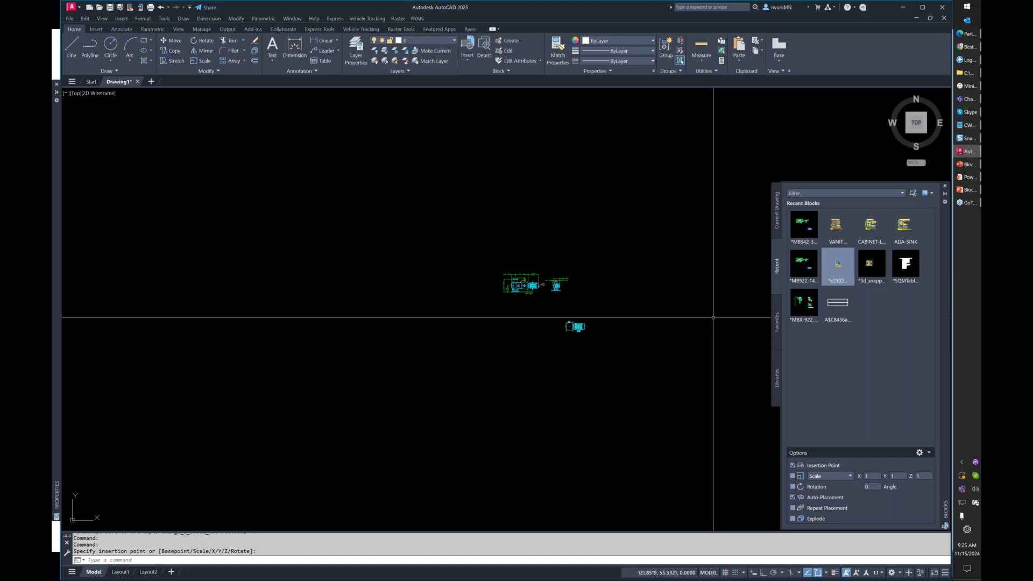
{"action": "left_click", "coordinate": [776, 322]}
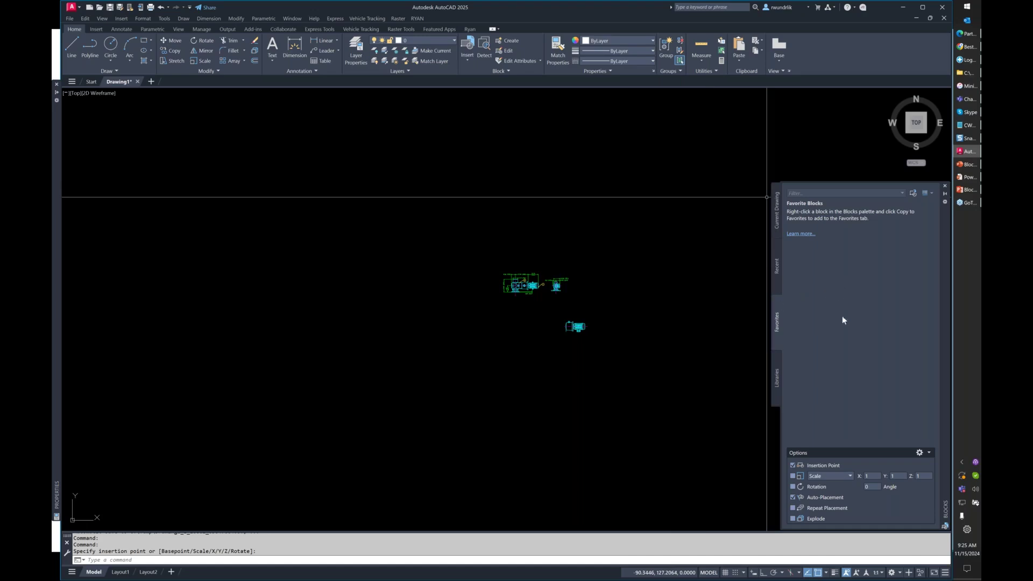
- Return to the block libraries and load the Mounting folder from the Webinars folder as a library
{"action": "left_click", "coordinate": [777, 379]}
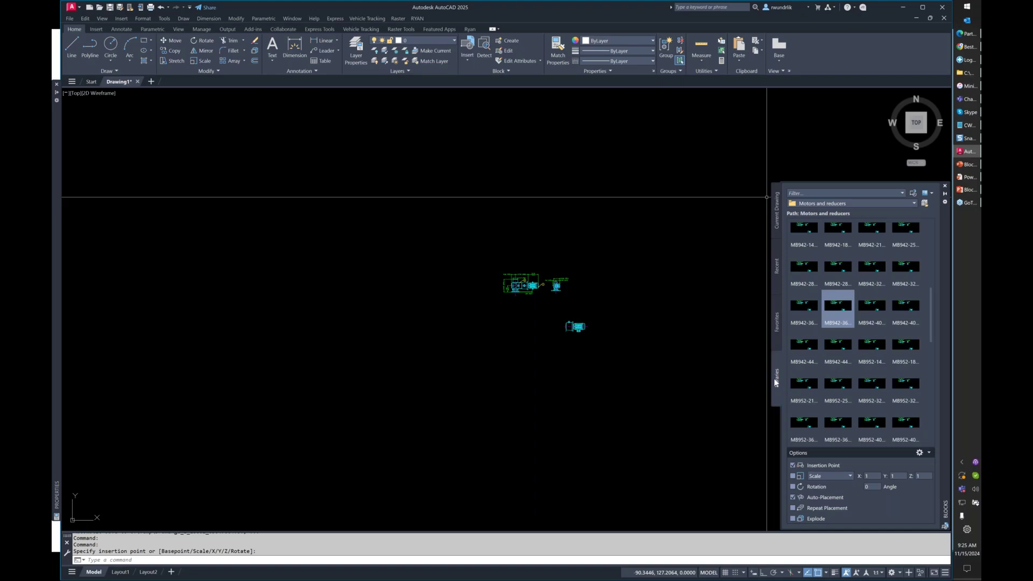
{"action": "scroll", "coordinate": [858, 281], "scroll_direction": "up", "scroll_amount": 5}
{"action": "left_click", "coordinate": [886, 203]}
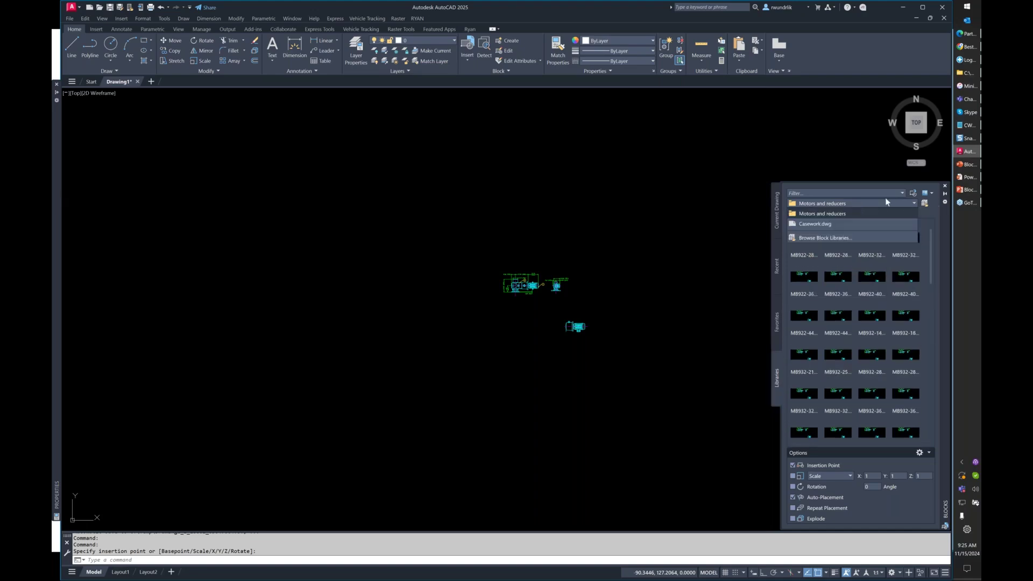
{"action": "left_click", "coordinate": [878, 214]}
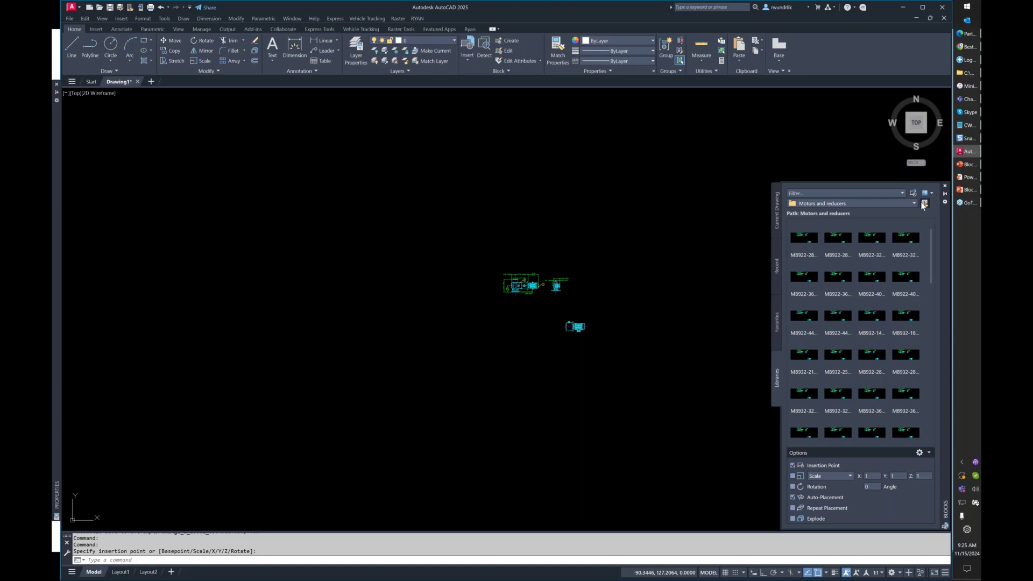
{"action": "left_click", "coordinate": [924, 203]}
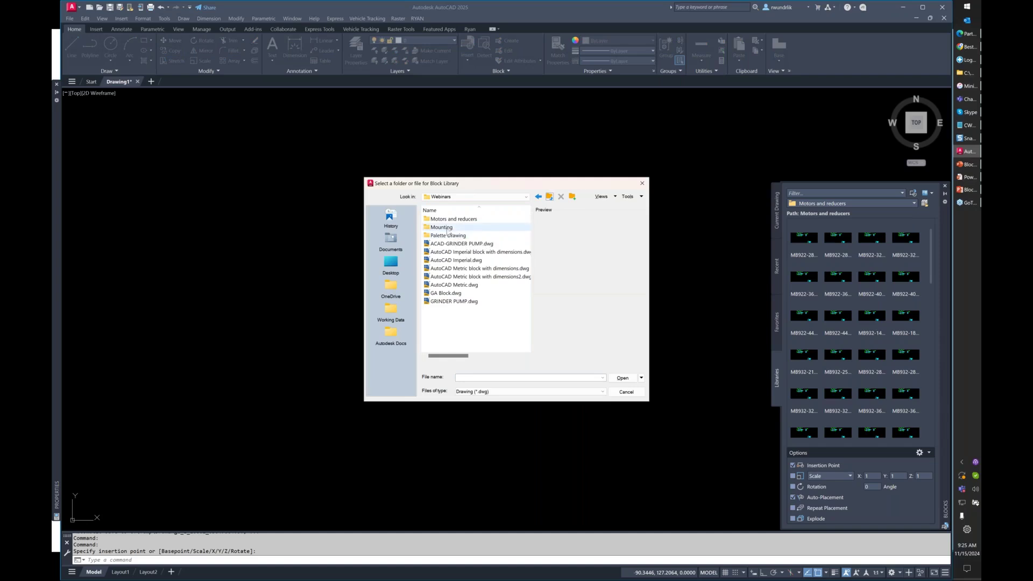
{"action": "left_click", "coordinate": [449, 229]}
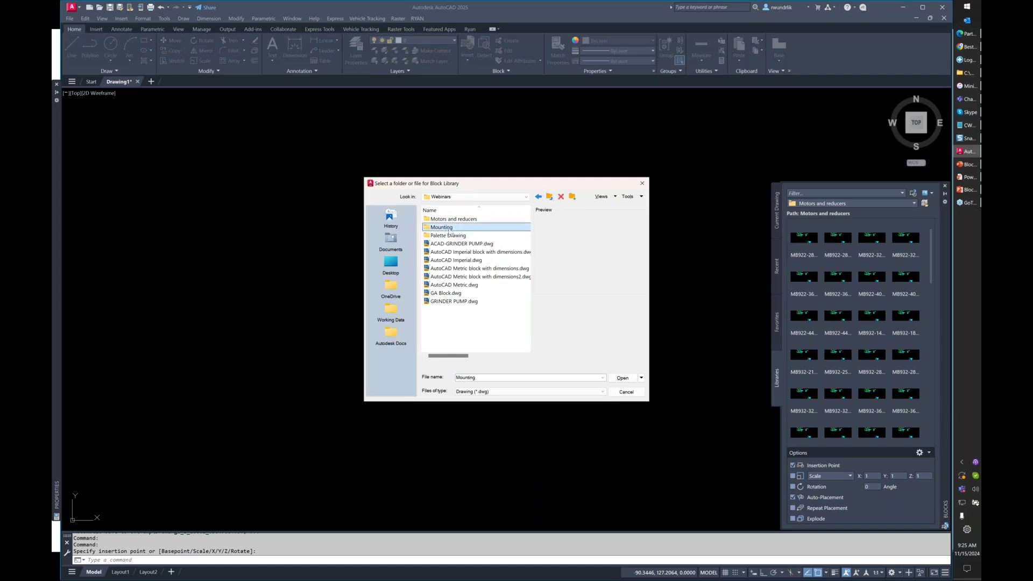
{"action": "left_click", "coordinate": [622, 378]}
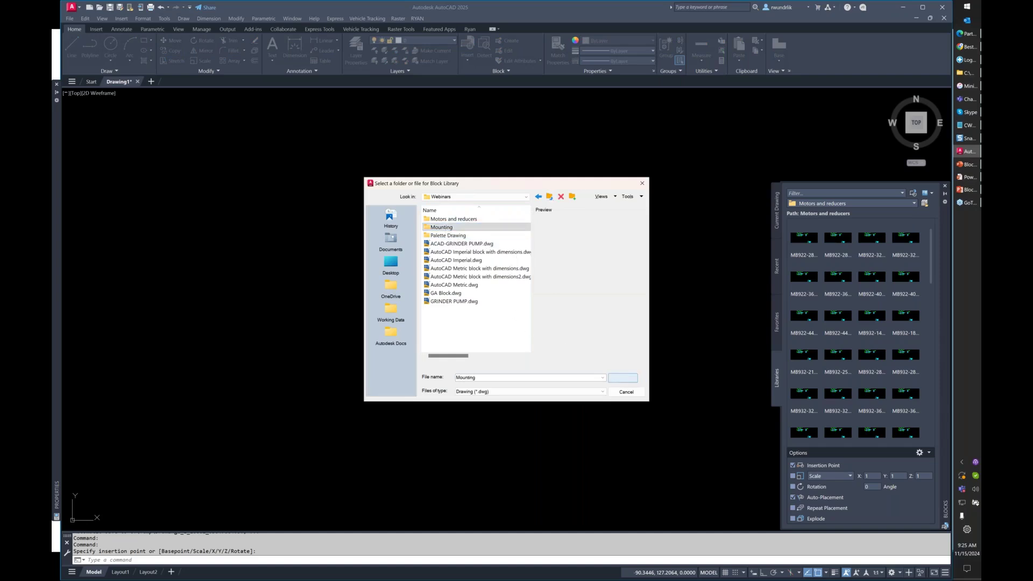
{"action": "left_click", "coordinate": [623, 378]}
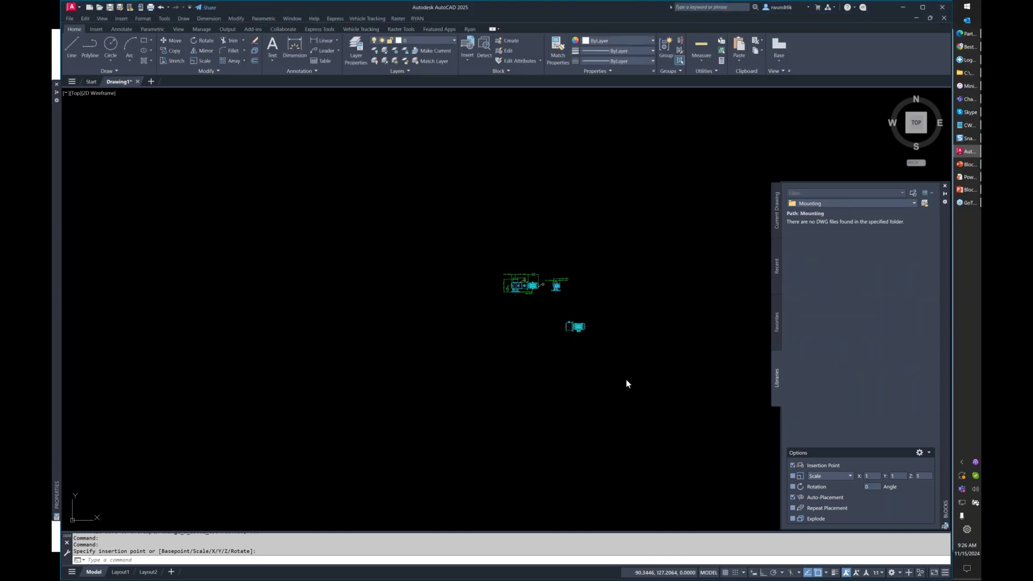
- Insert the second MBX-922 block from the Mounting library so it lines up with the motor and reducer views, and inspect the assembly
{"action": "left_click", "coordinate": [837, 235]}
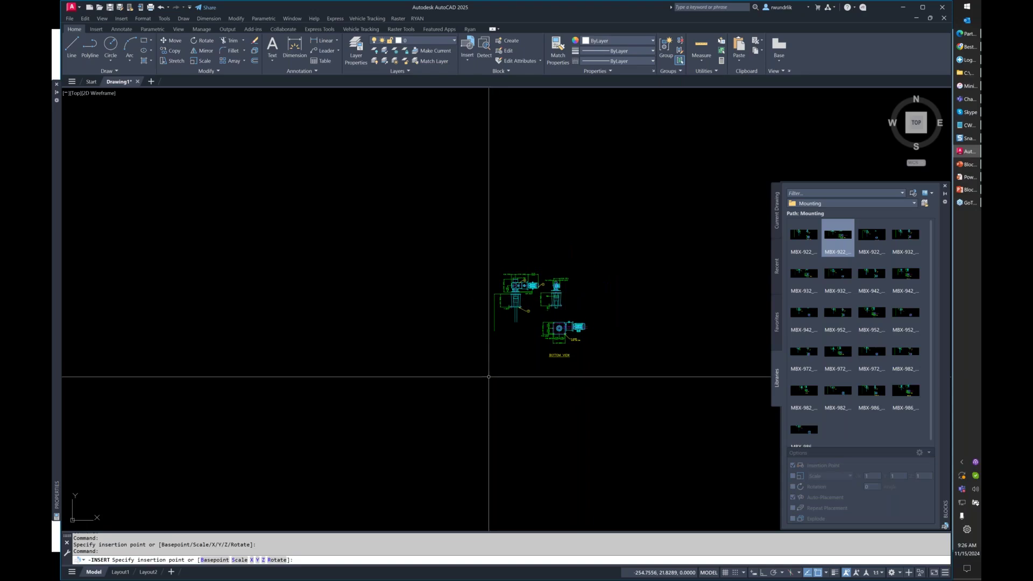
{"action": "left_click", "coordinate": [488, 376]}
{"action": "scroll", "coordinate": [551, 313], "scroll_direction": "up", "scroll_amount": 4}
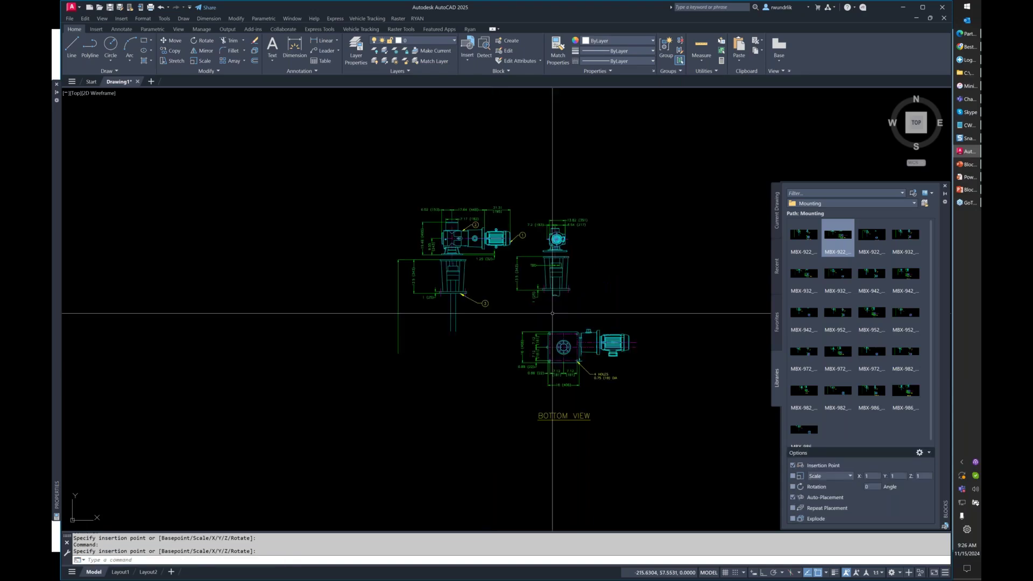
{"action": "scroll", "coordinate": [567, 285], "scroll_direction": "up", "scroll_amount": 2}
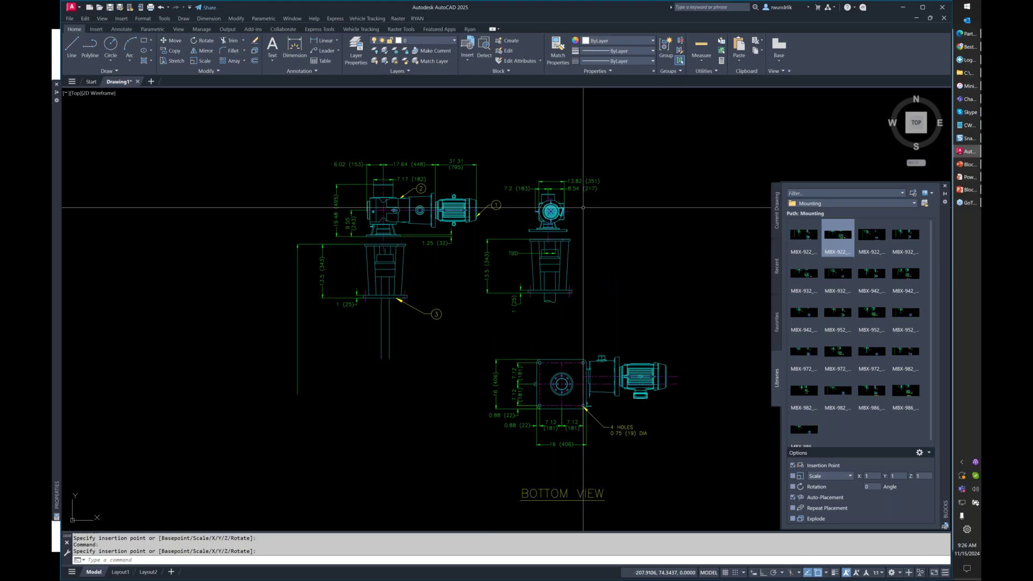
{"action": "scroll", "coordinate": [394, 256], "scroll_direction": "down", "scroll_amount": 4}
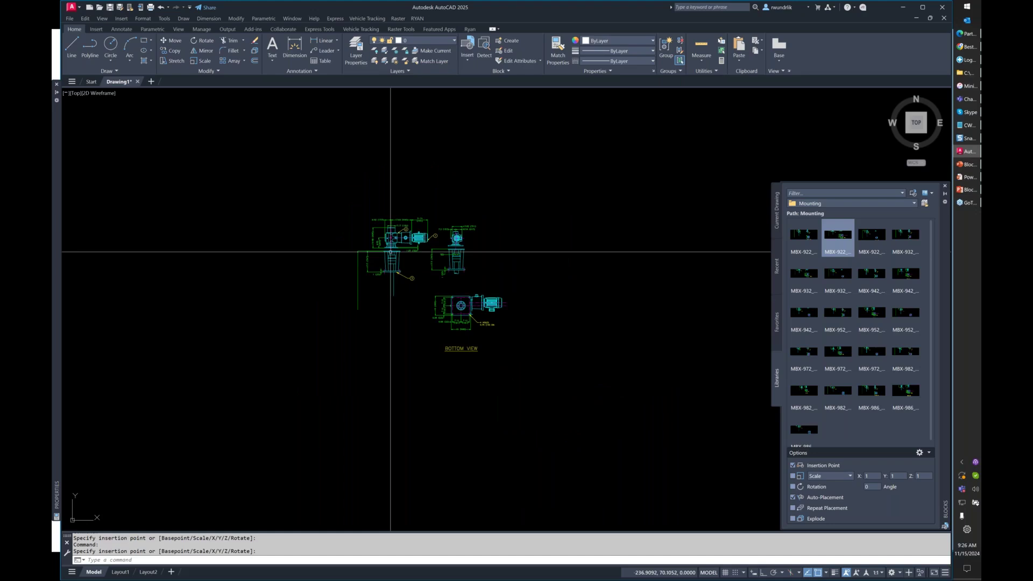
{"action": "scroll", "coordinate": [390, 251], "scroll_direction": "up", "scroll_amount": 4}
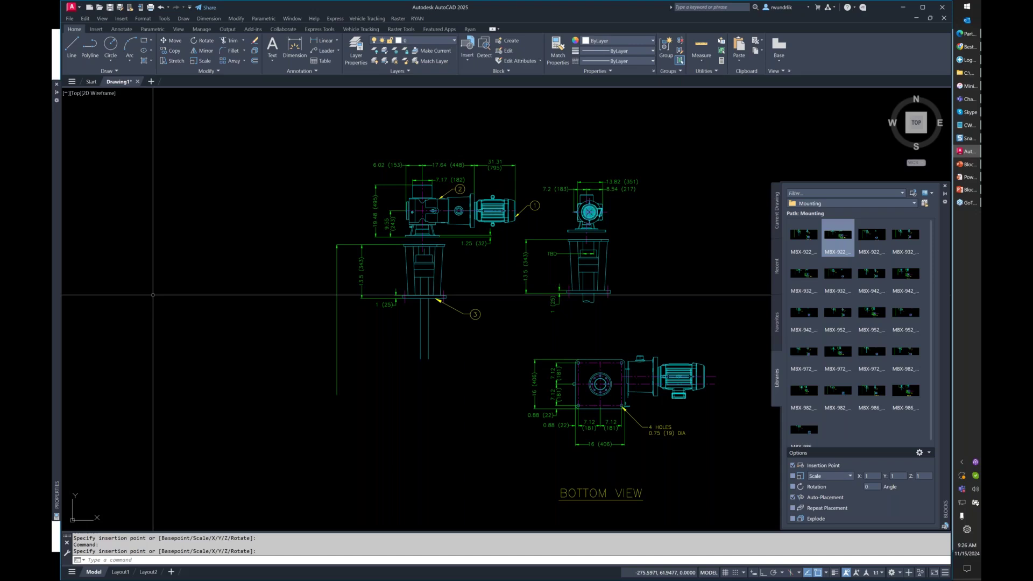
- Switch the block library from Mounting back to Motors and reducers
{"action": "left_click", "coordinate": [873, 205]}
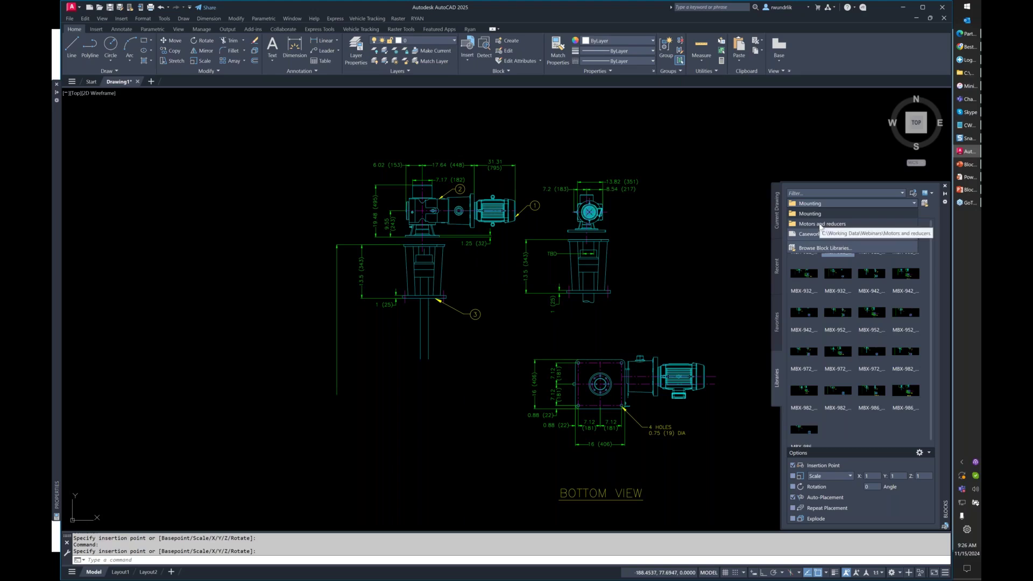
{"action": "left_click", "coordinate": [819, 224]}
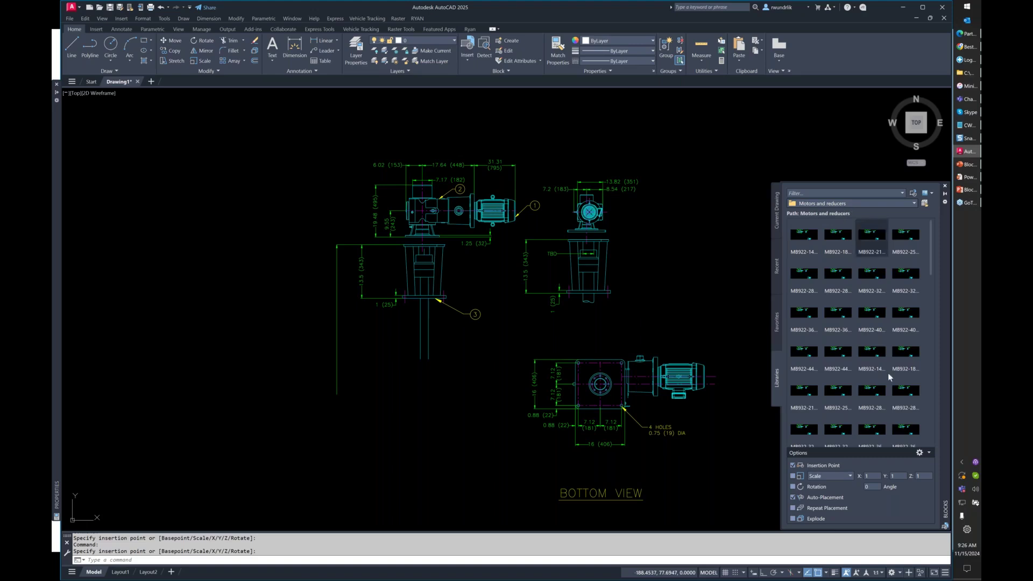
- Review the available workspaces and check the Workspace Switching entry in the status bar customization list
{"action": "left_click", "coordinate": [900, 573]}
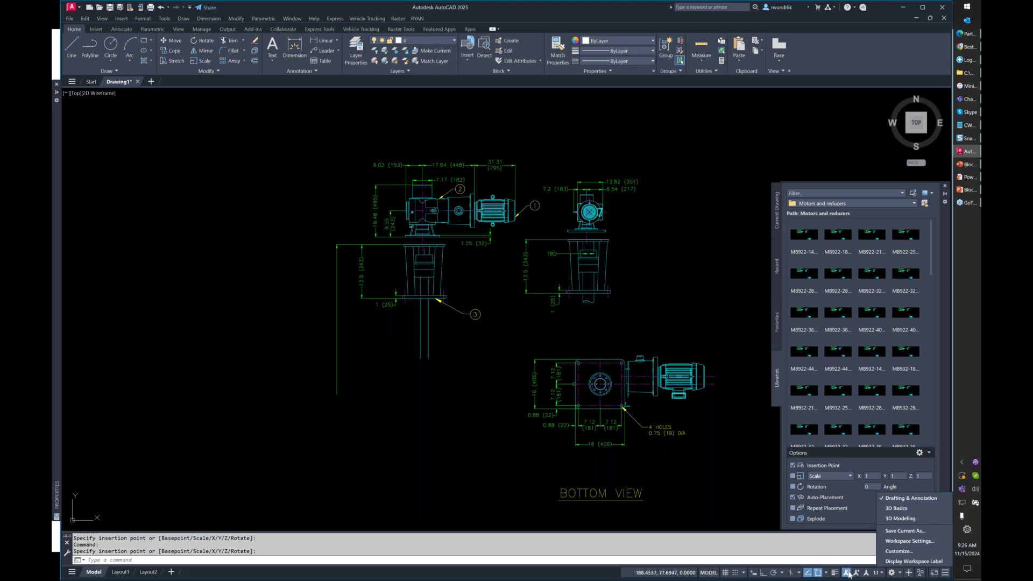
{"action": "left_click", "coordinate": [816, 558]}
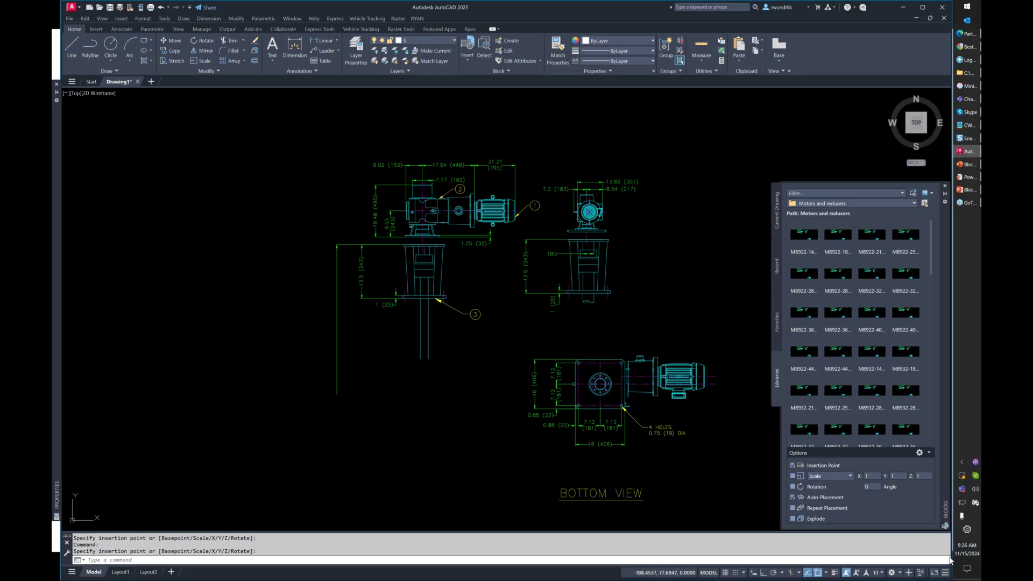
{"action": "left_click", "coordinate": [945, 572]}
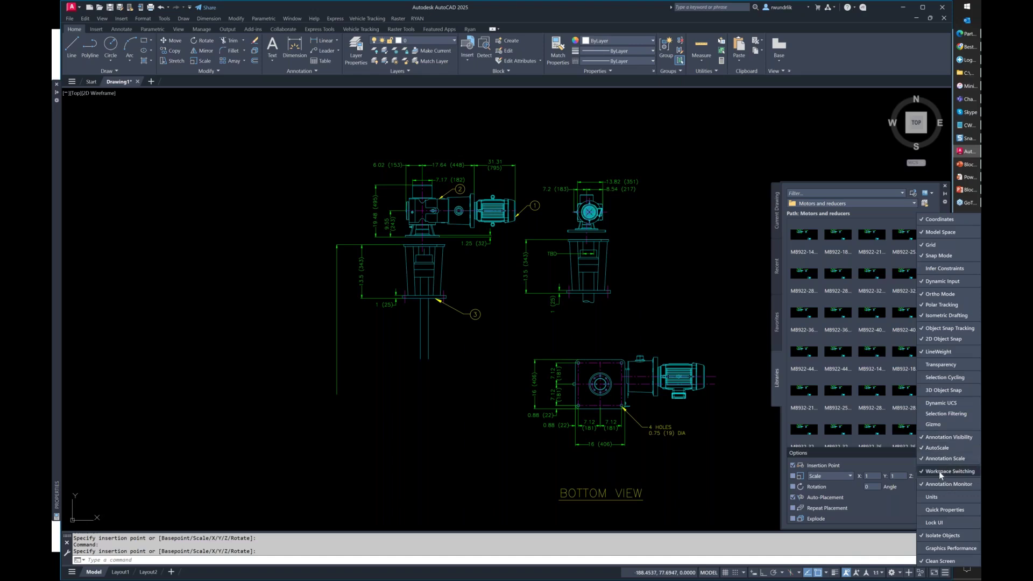
{"action": "left_click", "coordinate": [901, 575]}
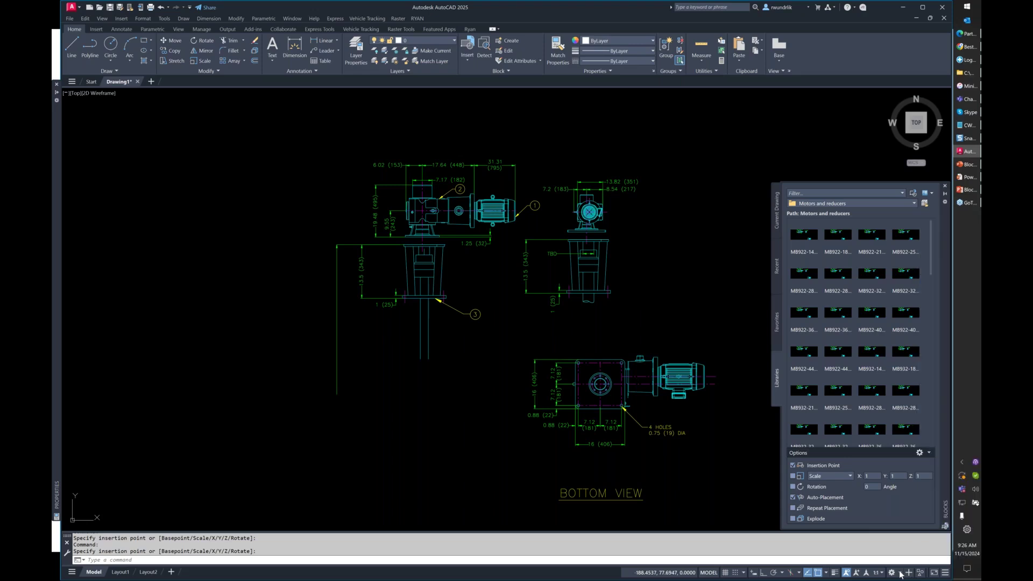
- Review the Workspace Settings, checking the menu display order and whether changes are saved when switching workspaces
{"action": "left_click", "coordinate": [901, 575]}
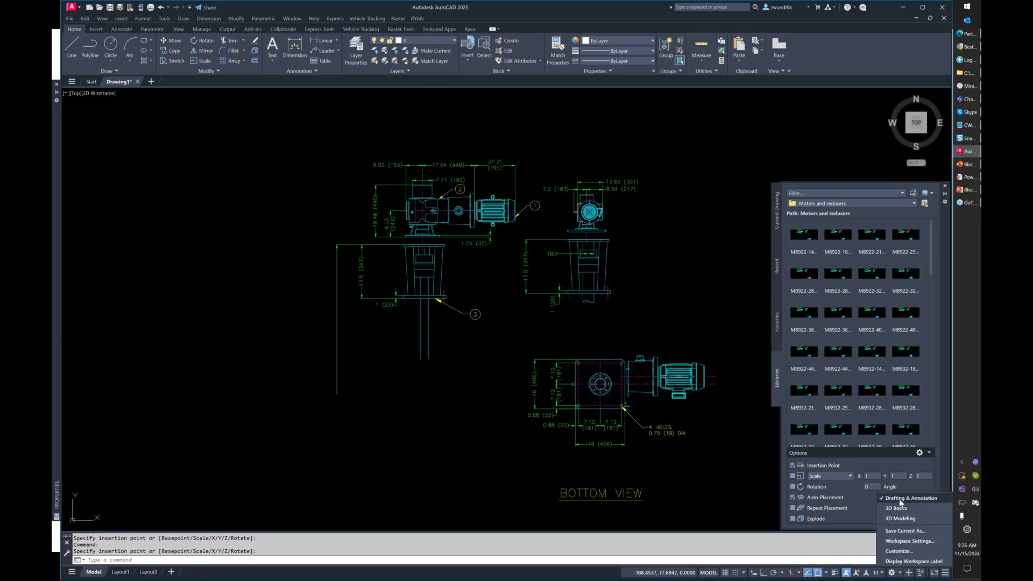
{"action": "left_click", "coordinate": [903, 542]}
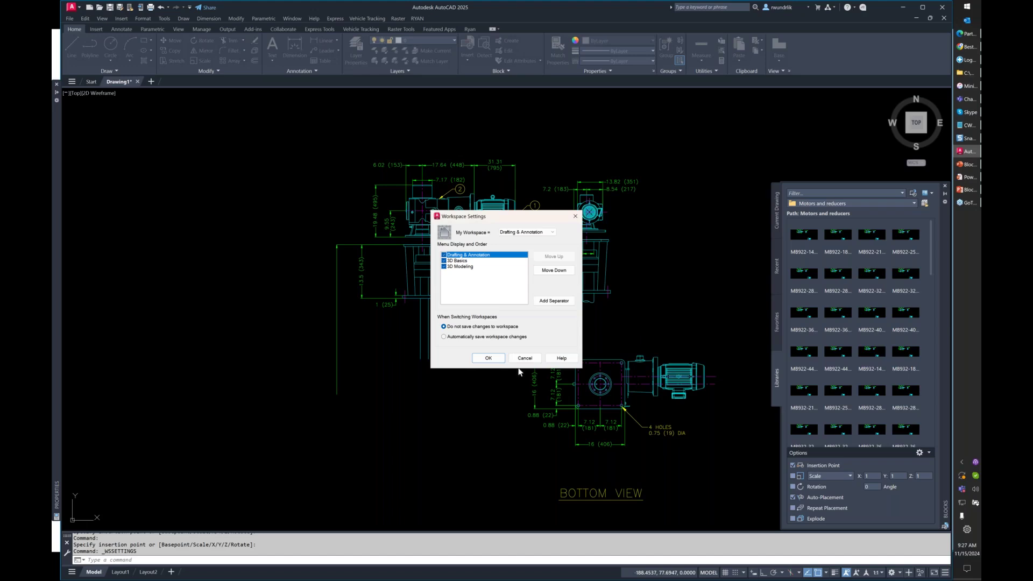
{"action": "left_click", "coordinate": [487, 357]}
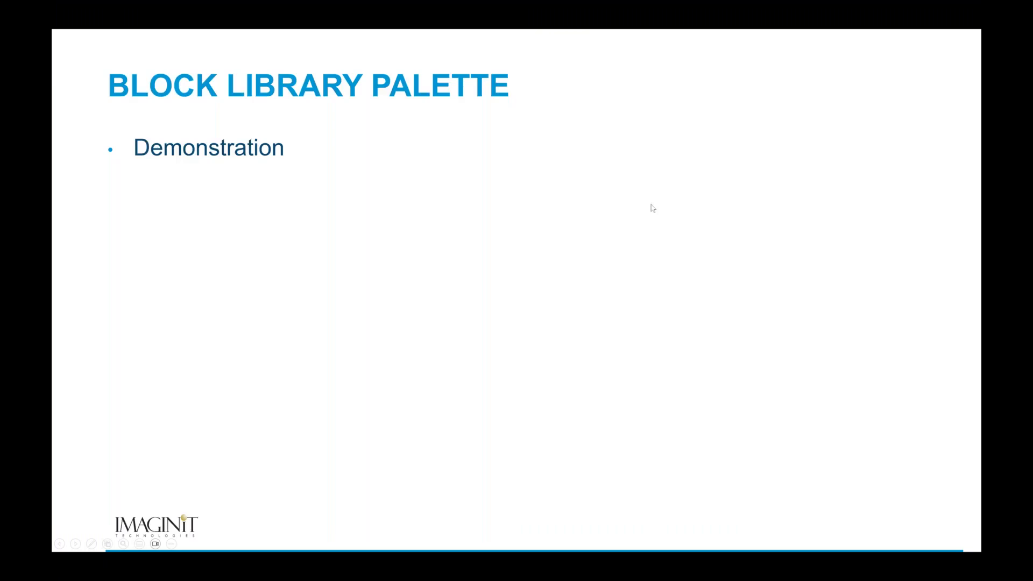
{"action": "key", "text": "Right"}
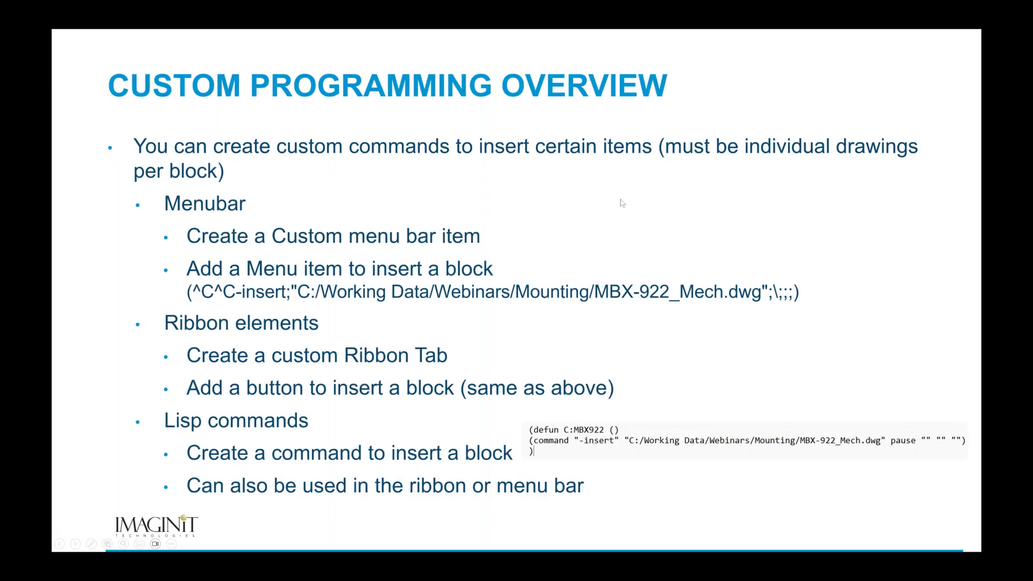
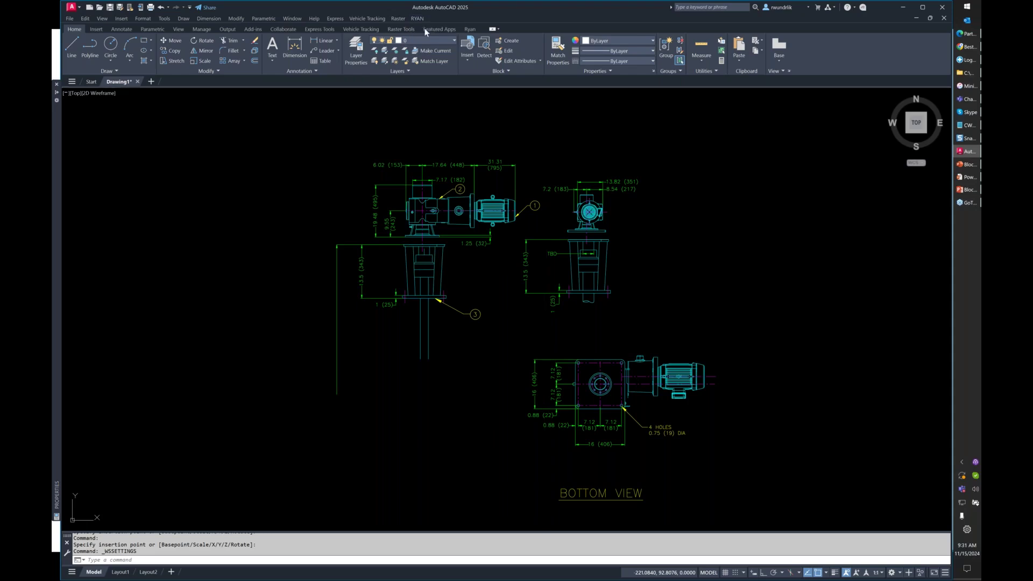
- Insert the MBX-922 Mech block with the custom menu command in the empty area up and right of the assembly, accepting default scale and rotation
{"action": "scroll", "coordinate": [190, 258], "scroll_direction": "down", "scroll_amount": 6}
{"action": "left_click", "coordinate": [451, 258]}
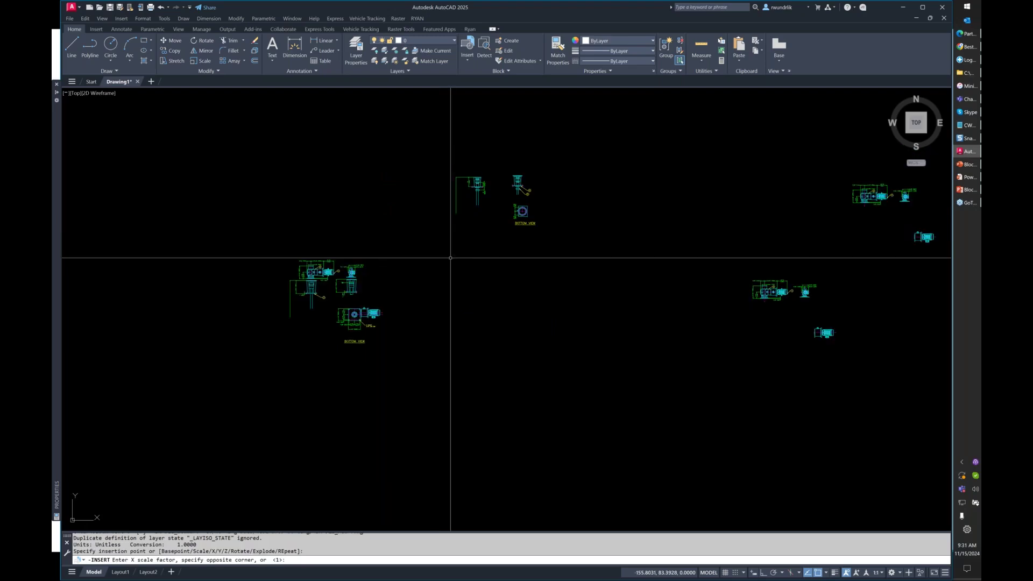
{"action": "key", "text": "Return"}
{"action": "key", "text": "Return"}
{"action": "key", "text": "Return"}
{"action": "left_click", "coordinate": [417, 18]}
{"action": "left_click", "coordinate": [437, 27]}
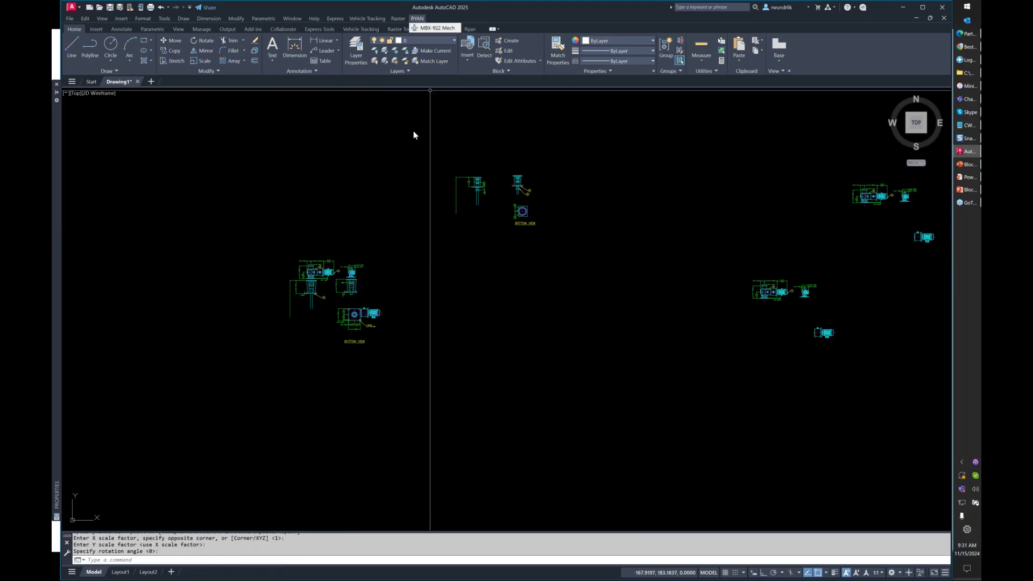
{"action": "left_click", "coordinate": [410, 133]}
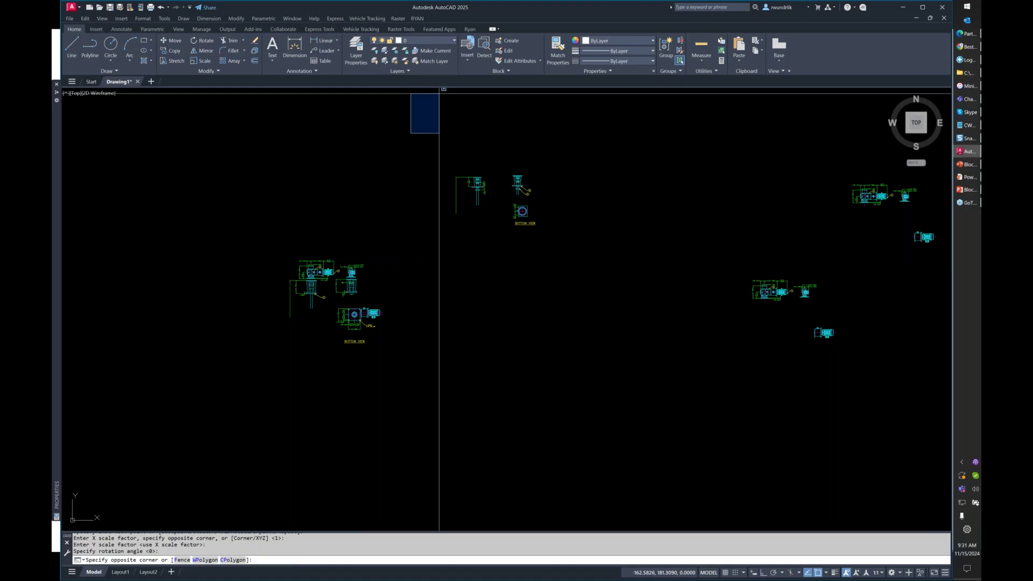
- Insert another MBX-922 Mech block with the custom ribbon's Insert MBX command, placing it above the assembly
{"action": "left_click", "coordinate": [471, 30]}
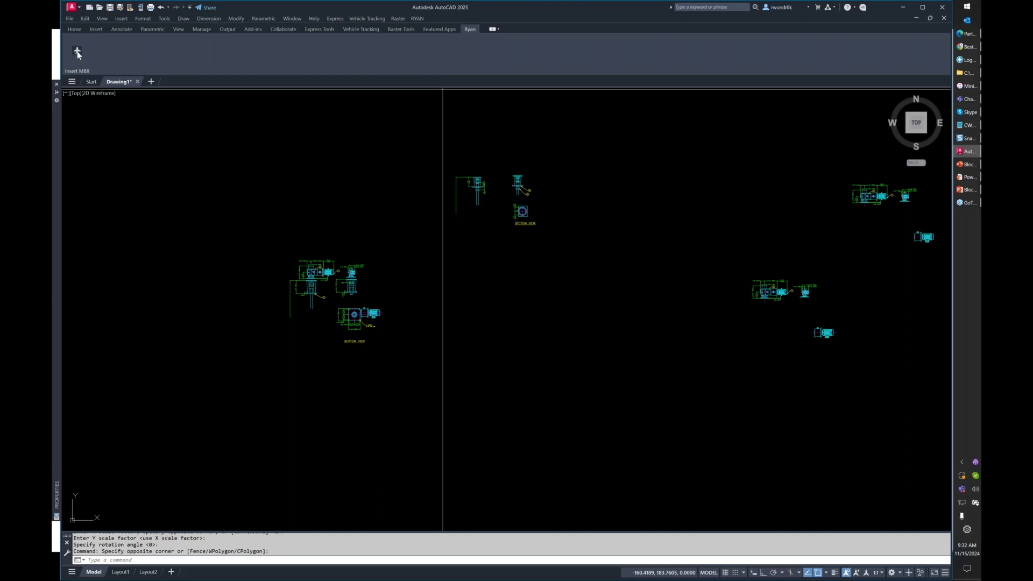
{"action": "left_click", "coordinate": [77, 50]}
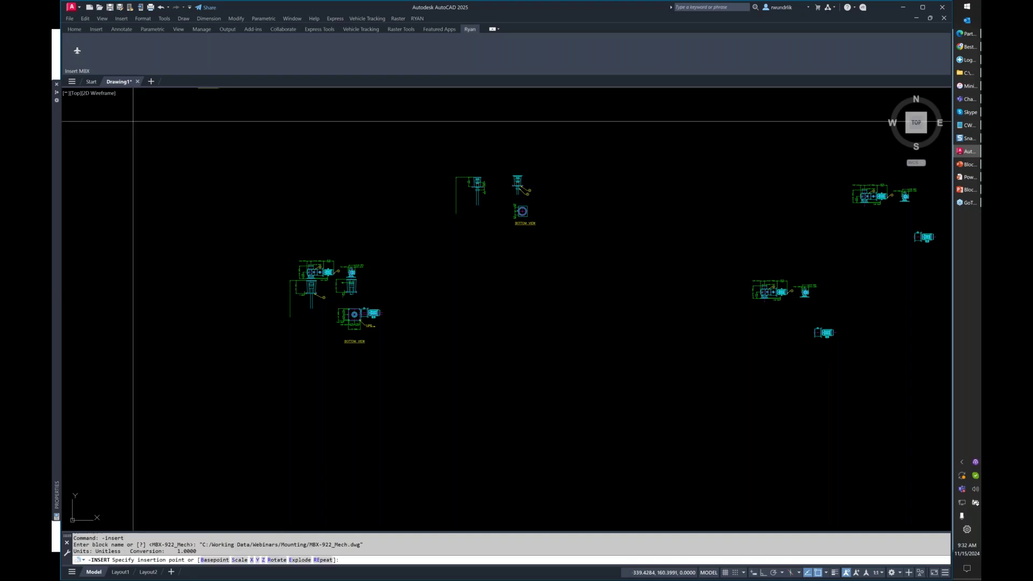
{"action": "left_click", "coordinate": [340, 223]}
- Open the Customize User Interface editor with CUI, search the command list for "mb", and examine the MBX-922 Mech command
{"action": "type", "text": "cui"}
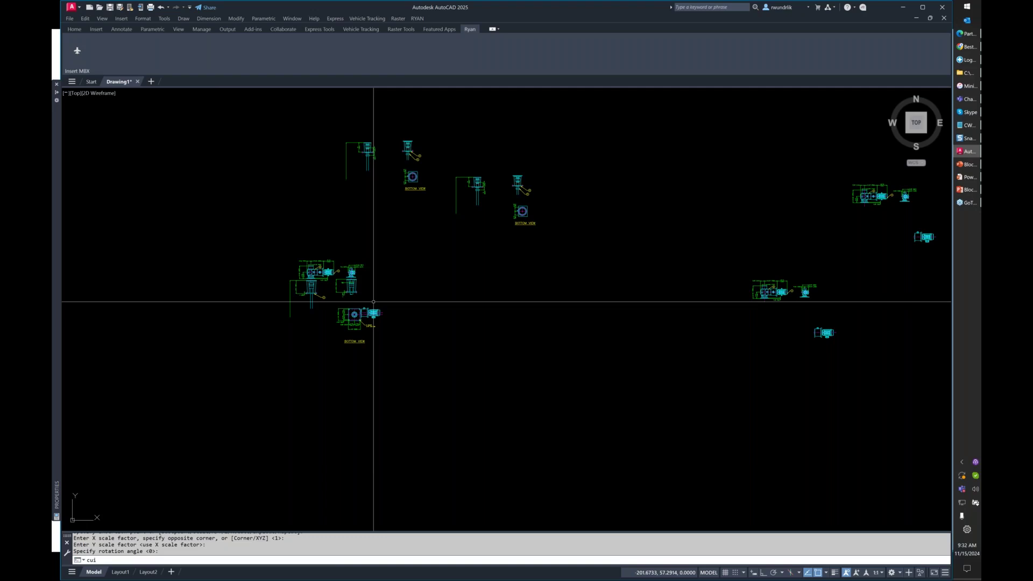
{"action": "key", "text": "Return"}
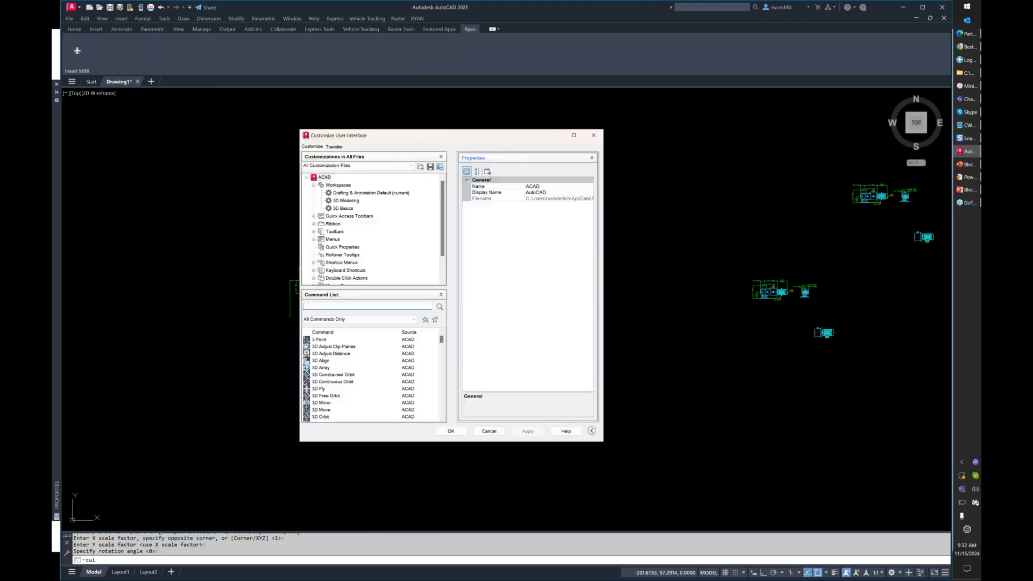
{"action": "left_click", "coordinate": [354, 306]}
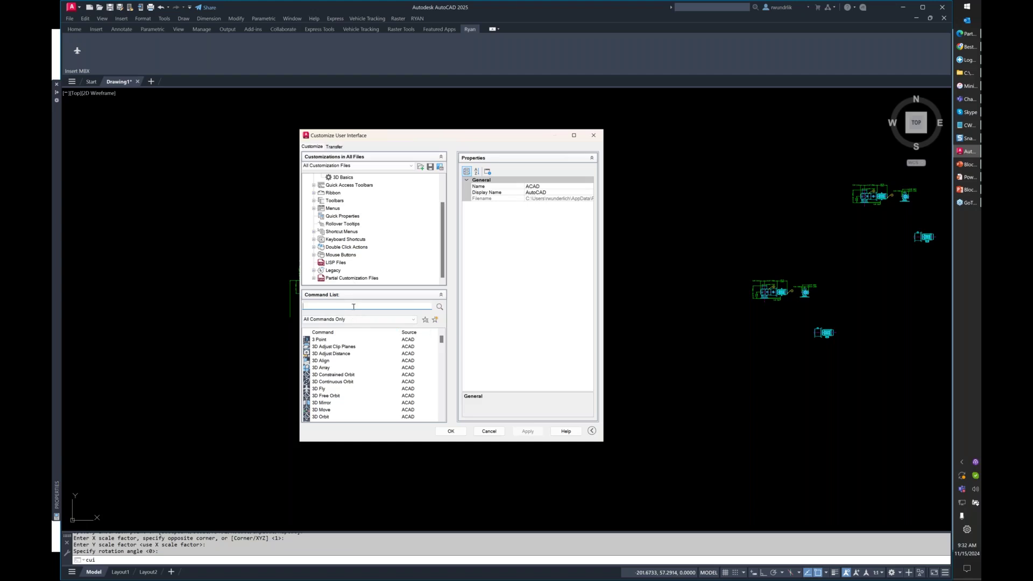
{"action": "type", "text": "mb"}
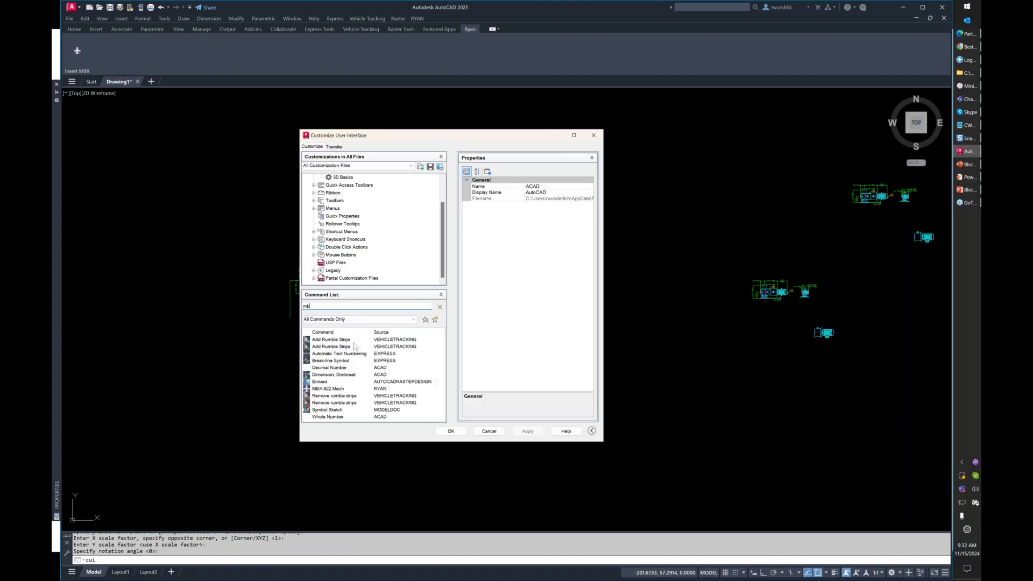
{"action": "left_click", "coordinate": [332, 388]}
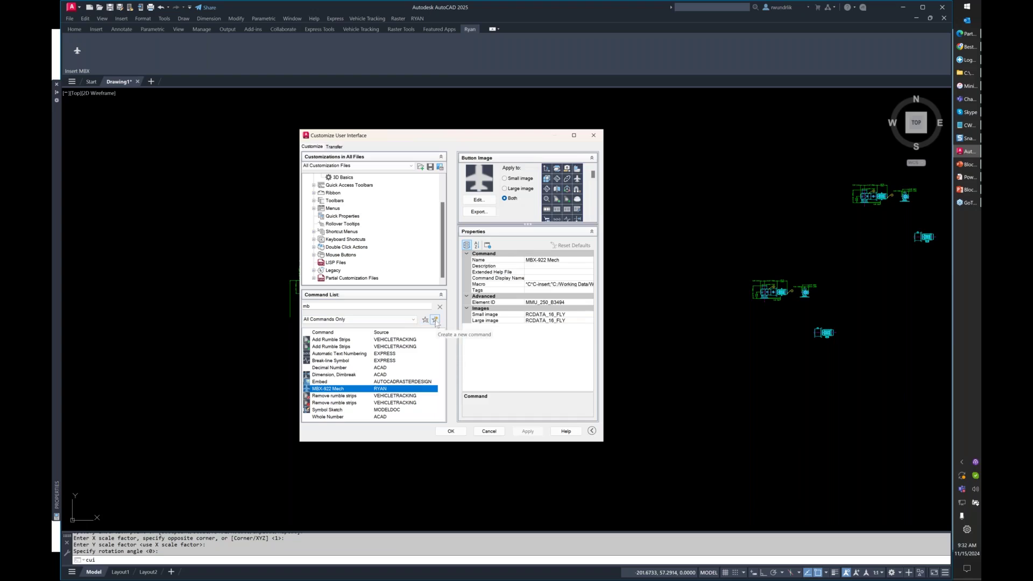
- Find MBX-922 Mech under the menus of the custom partial customization file and examine its insert macro
{"action": "left_click", "coordinate": [314, 278]}
{"action": "double_click", "coordinate": [332, 232]}
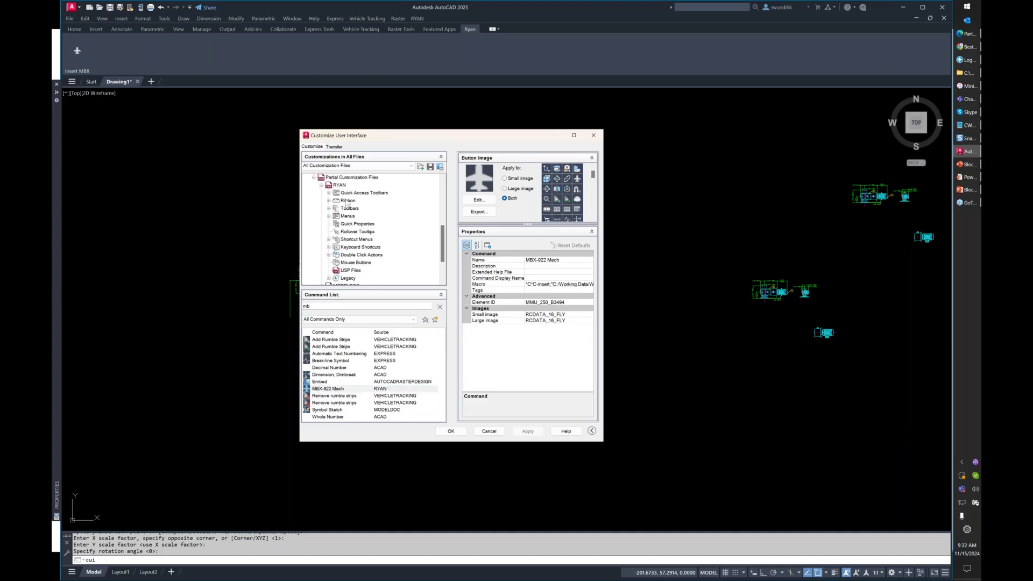
{"action": "left_click", "coordinate": [339, 186]}
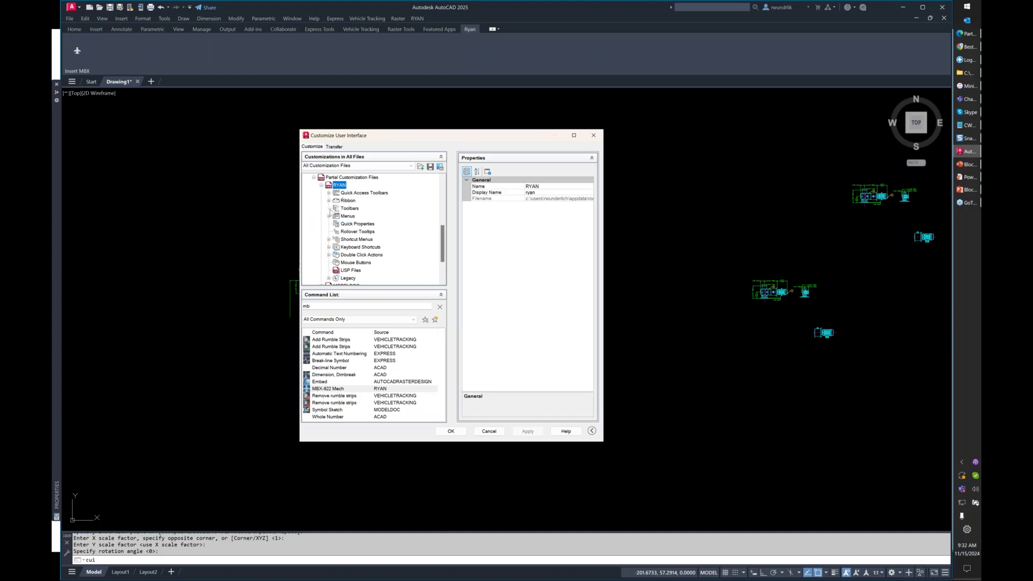
{"action": "left_click", "coordinate": [329, 216]}
{"action": "left_click", "coordinate": [336, 223]}
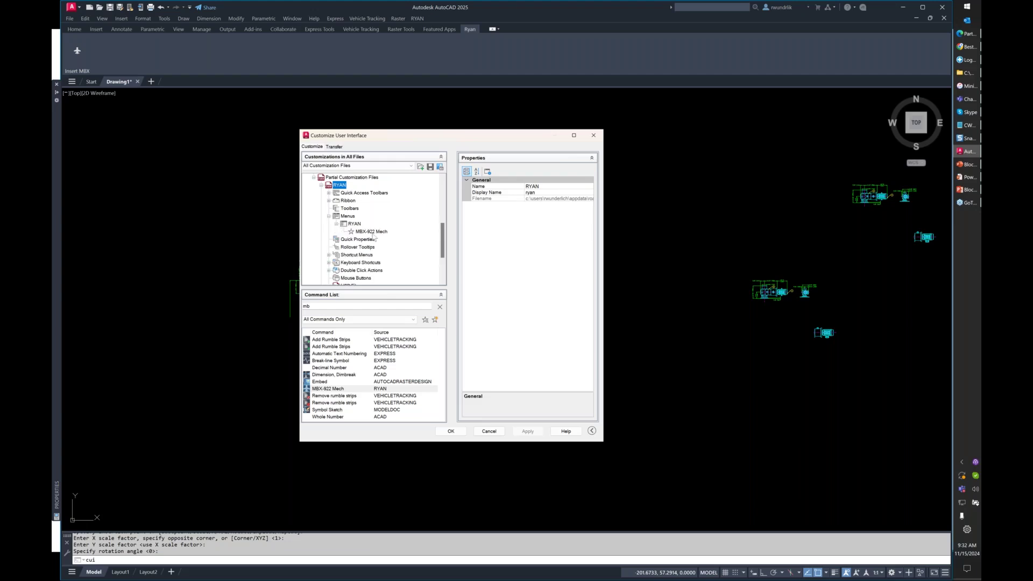
{"action": "left_click", "coordinate": [371, 231]}
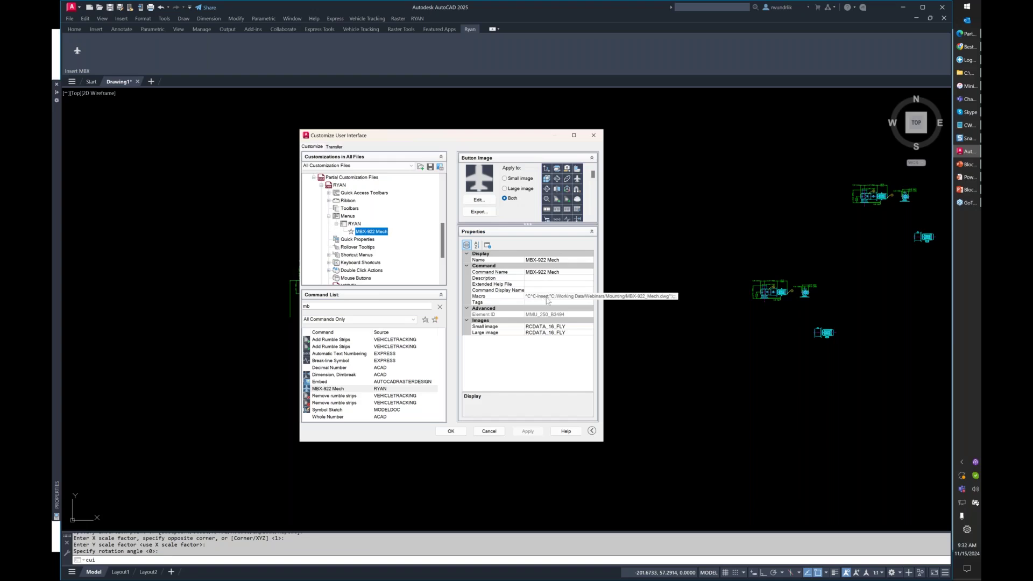
- Examine the custom ribbon tab and the MBX-922 Mech button in its Insert MBX panel, then leave the customization editor without changes
{"action": "left_click", "coordinate": [329, 200]}
{"action": "left_click", "coordinate": [336, 209]}
{"action": "left_click", "coordinate": [344, 216]}
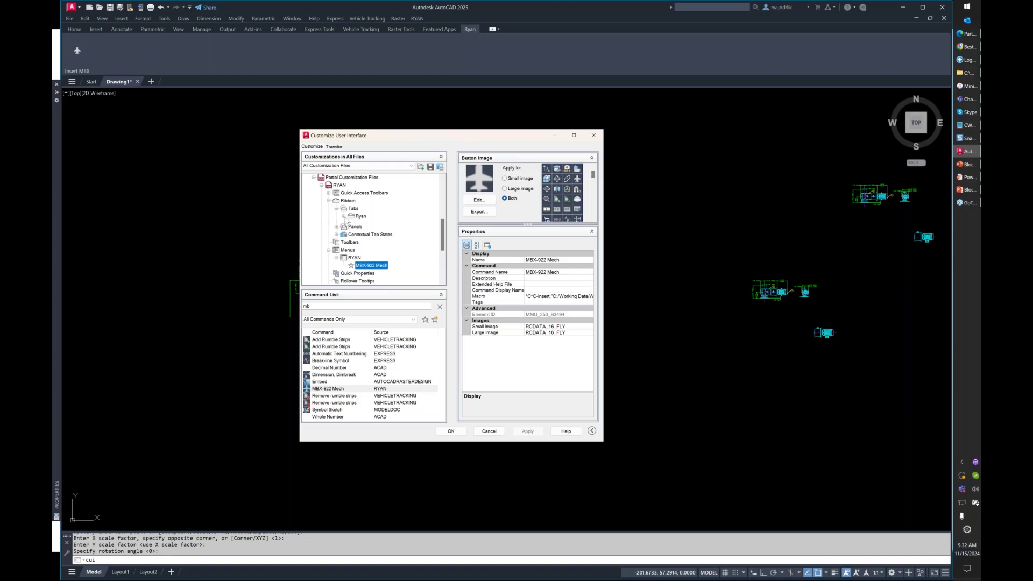
{"action": "left_click", "coordinate": [336, 232]}
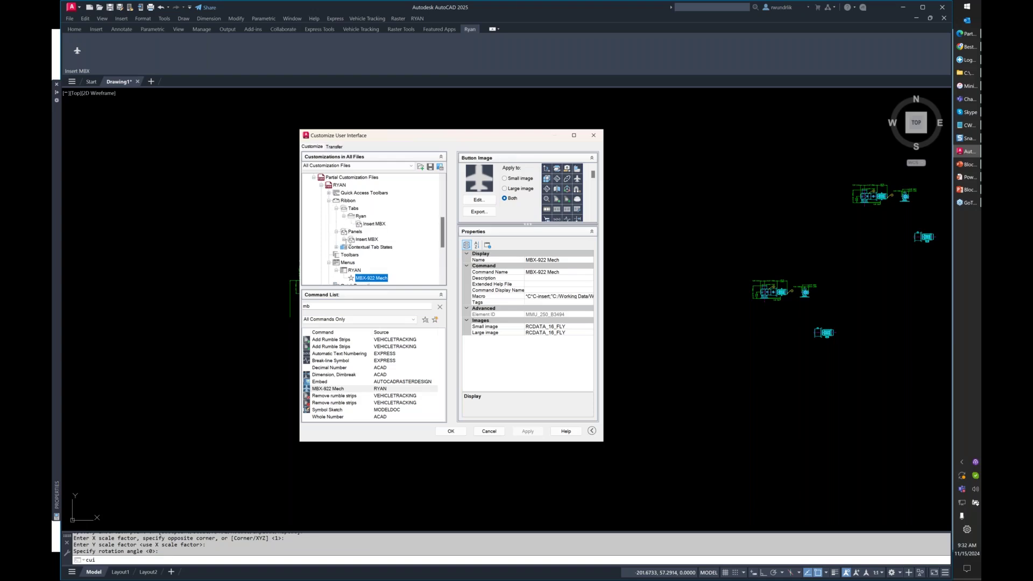
{"action": "left_click", "coordinate": [344, 239]}
{"action": "left_click", "coordinate": [351, 255]}
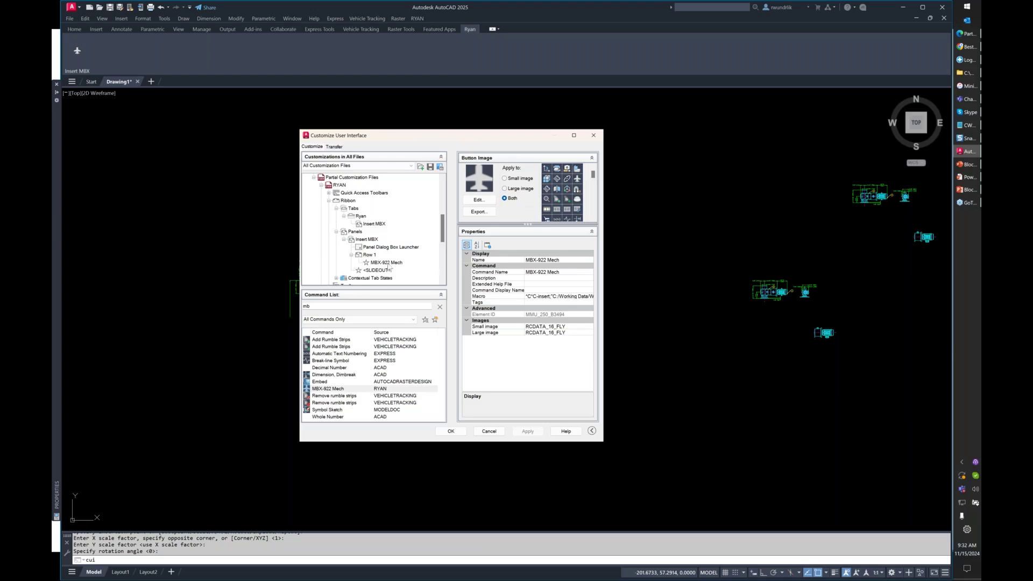
{"action": "left_click", "coordinate": [386, 262]}
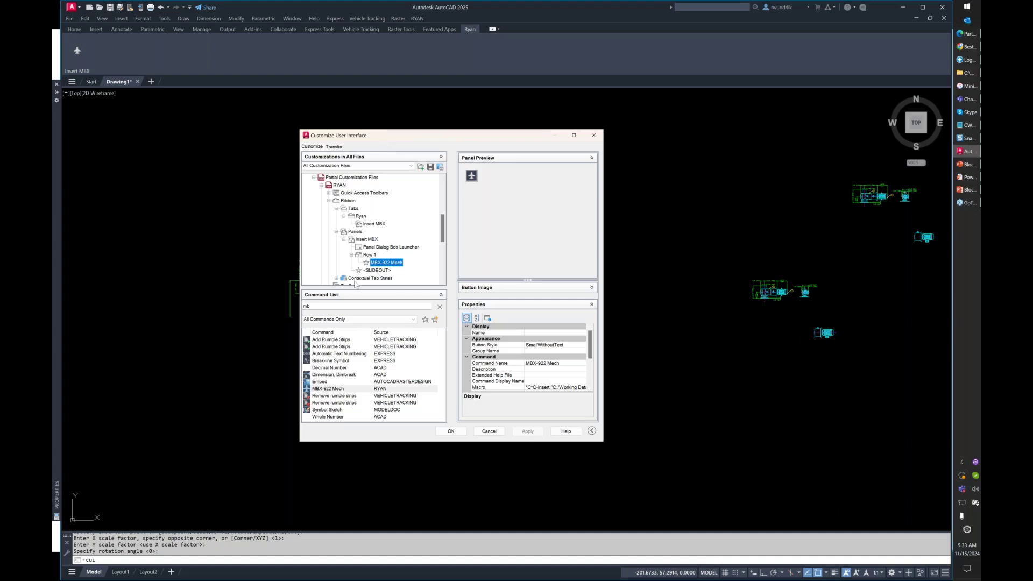
{"action": "left_click", "coordinate": [489, 431]}
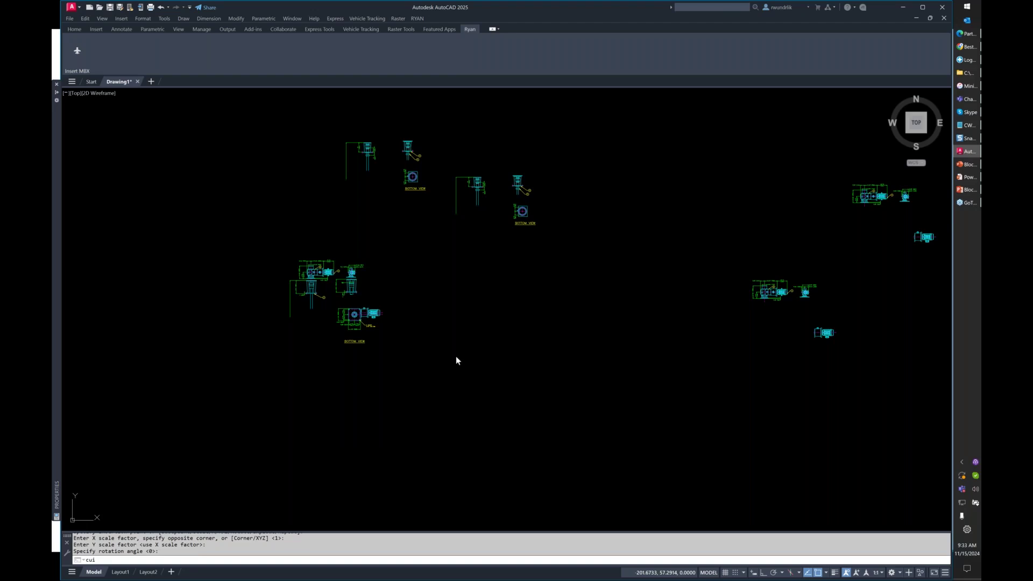
- Open DesignCenter, view the Casework.dwg blocks in the folder list, and close DesignCenter
{"action": "type", "text": "dc"}
{"action": "key", "text": "Return"}
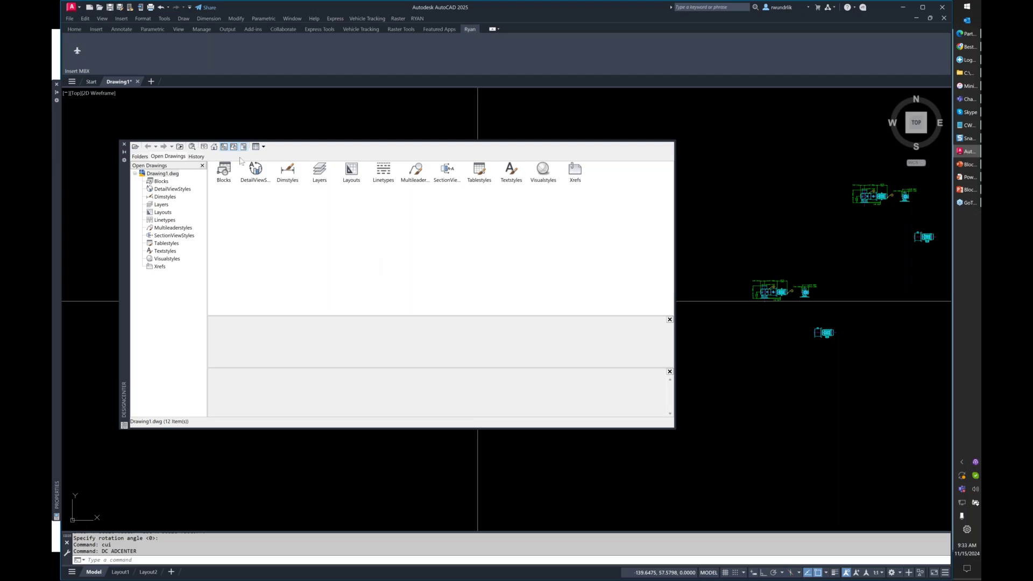
{"action": "left_click", "coordinate": [140, 156]}
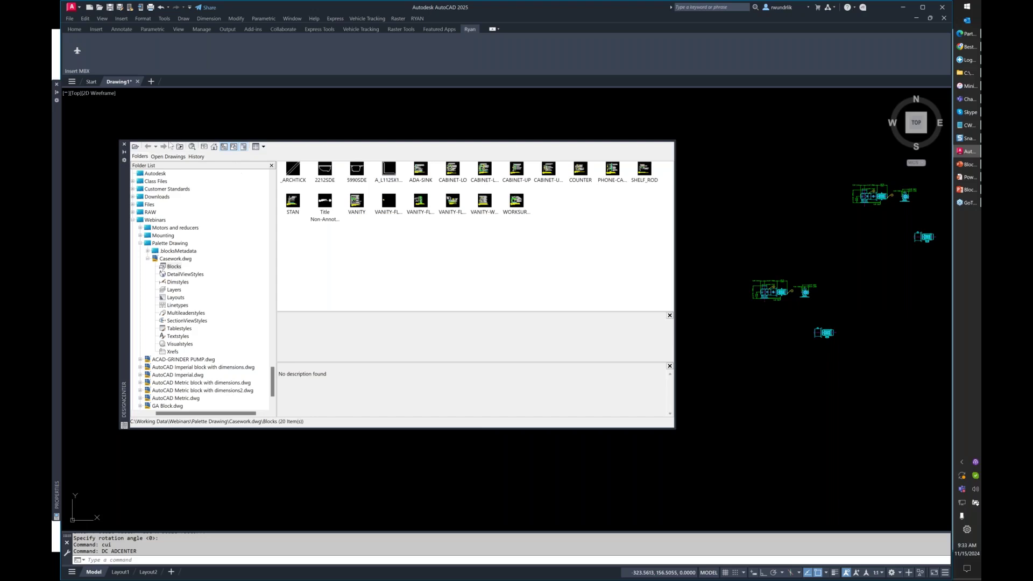
{"action": "left_click", "coordinate": [124, 144]}
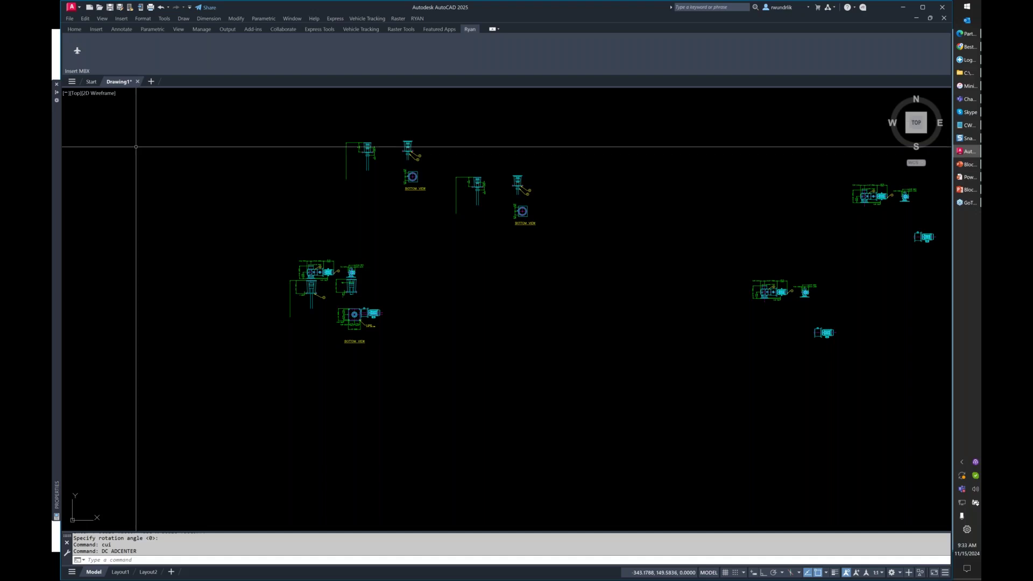
- Open the drawing "AutoCAD Imperial block with dimensions.dwg" from the Webinars folder
{"action": "left_click", "coordinate": [92, 84]}
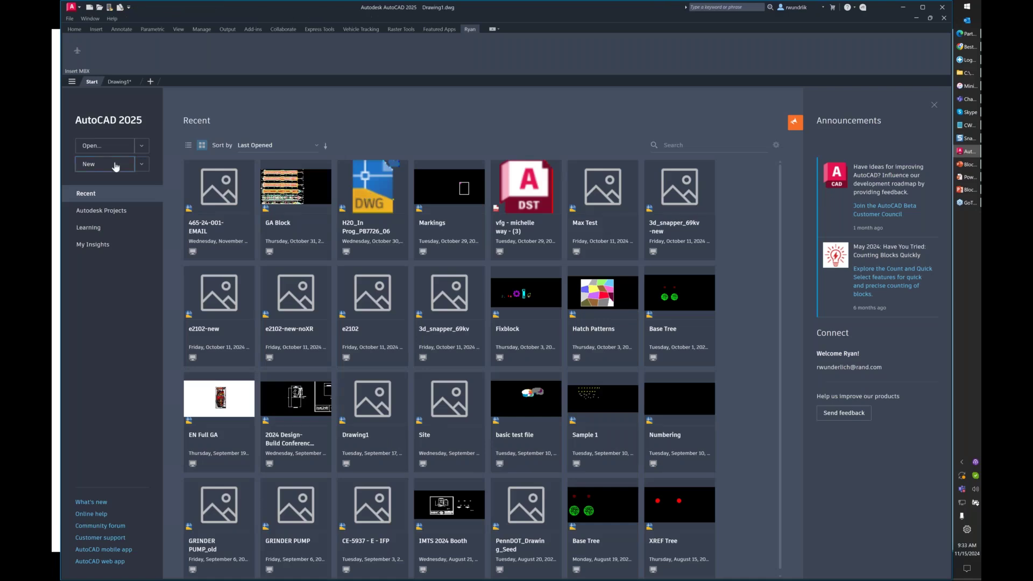
{"action": "left_click", "coordinate": [105, 145]}
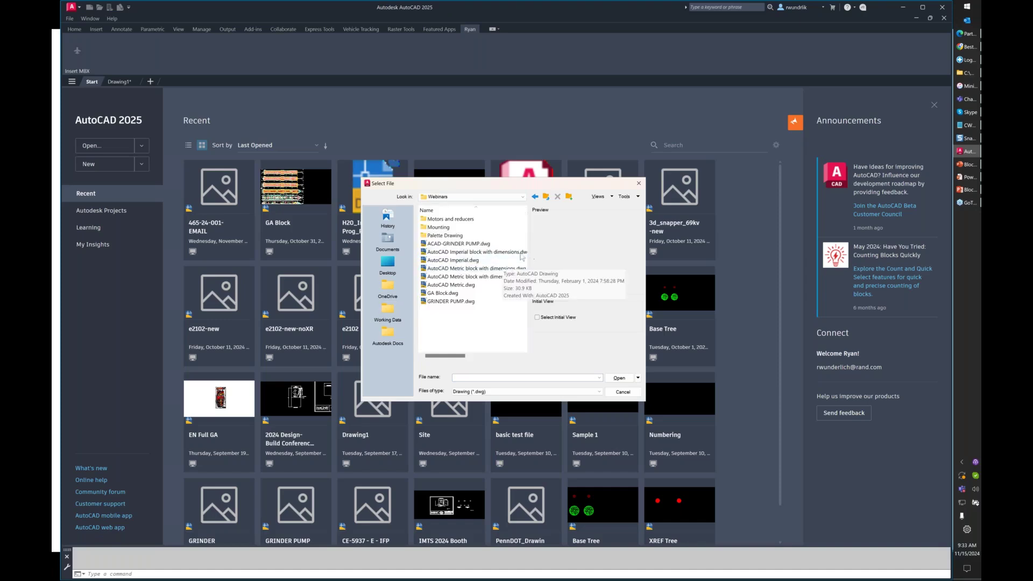
{"action": "left_click", "coordinate": [480, 253]}
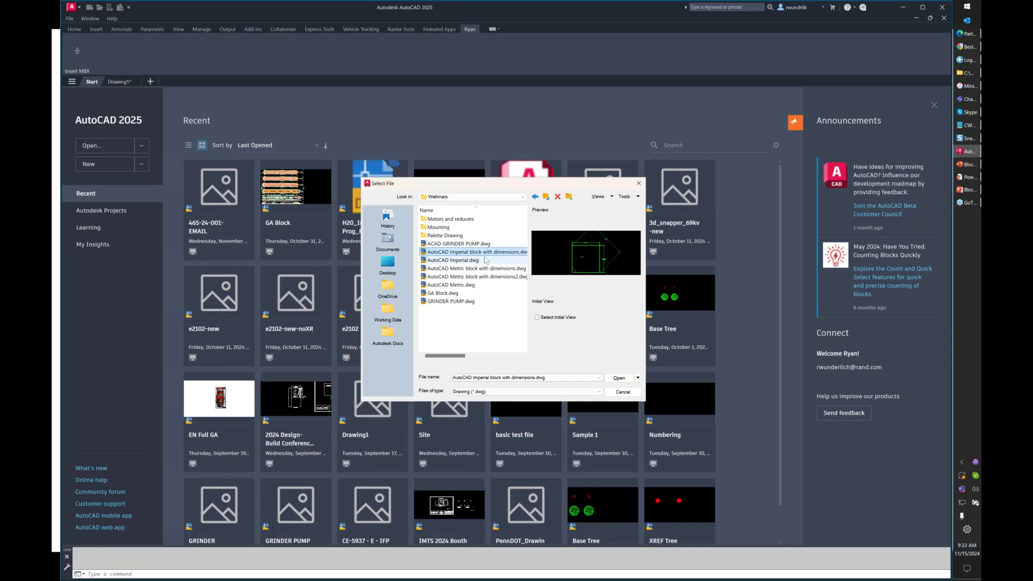
{"action": "left_click", "coordinate": [623, 381]}
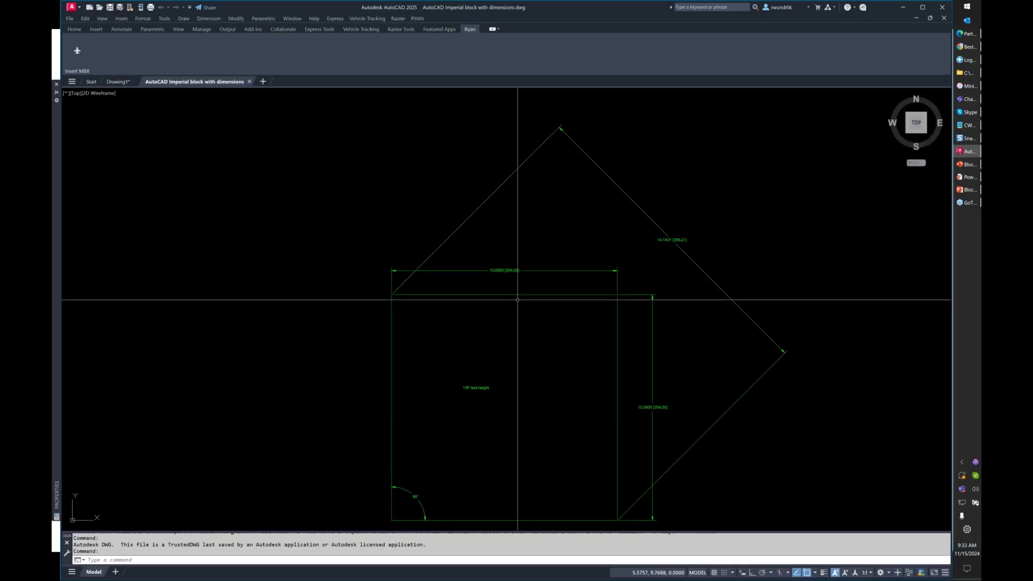
- Open "AutoCAD Metric block with dimensions.dwg" from the Webinars folder and inspect the square's upper horizontal dimension
{"action": "left_click", "coordinate": [89, 85]}
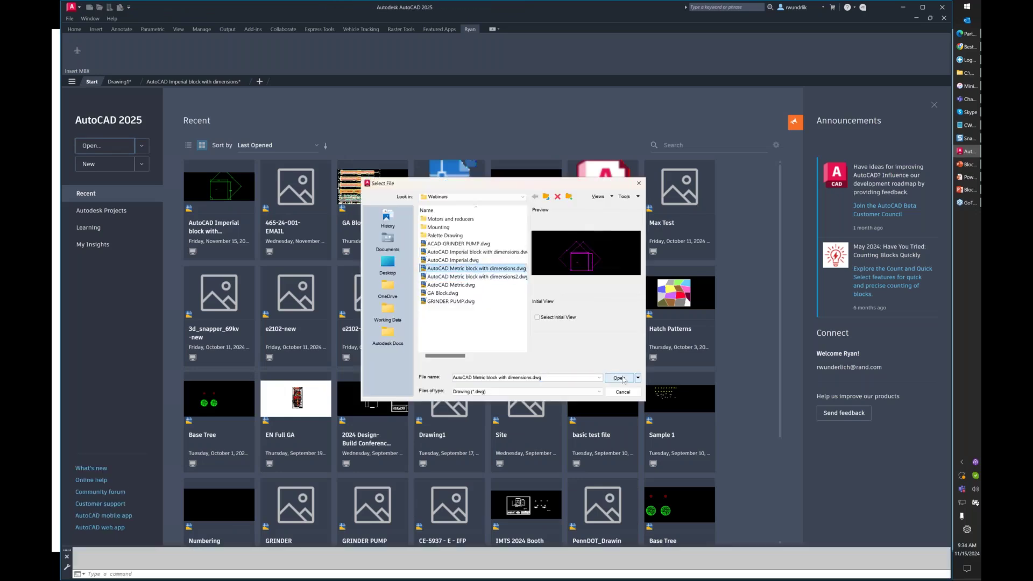
{"action": "left_click", "coordinate": [620, 378]}
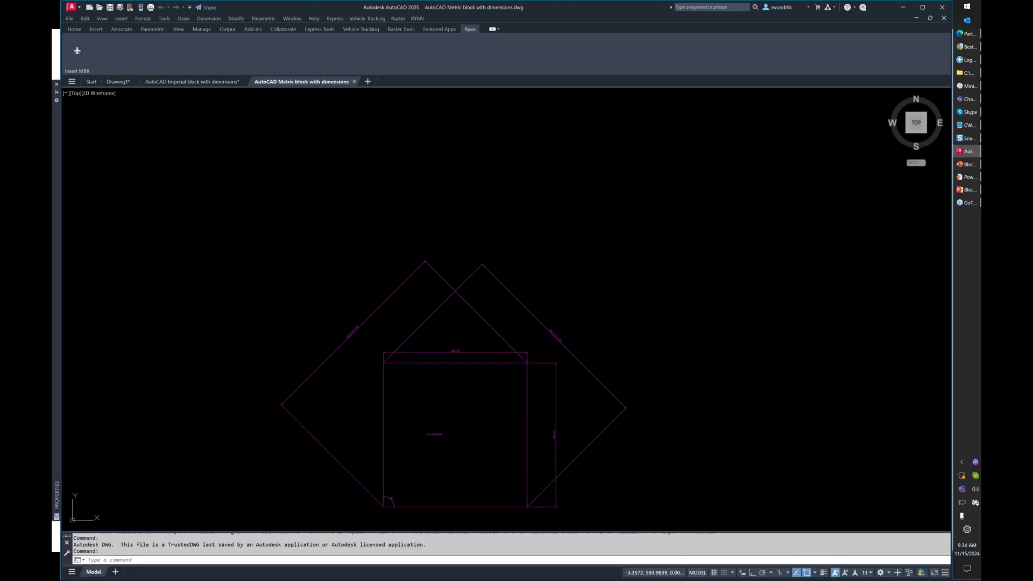
{"action": "scroll", "coordinate": [450, 392], "scroll_direction": "up", "scroll_amount": 10}
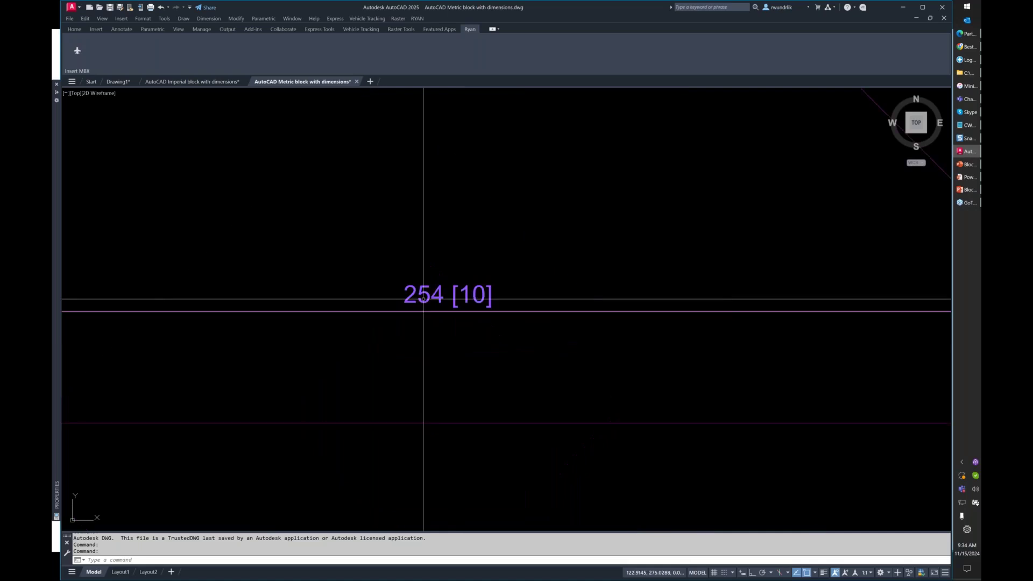
{"action": "scroll", "coordinate": [422, 300], "scroll_direction": "down", "scroll_amount": 4}
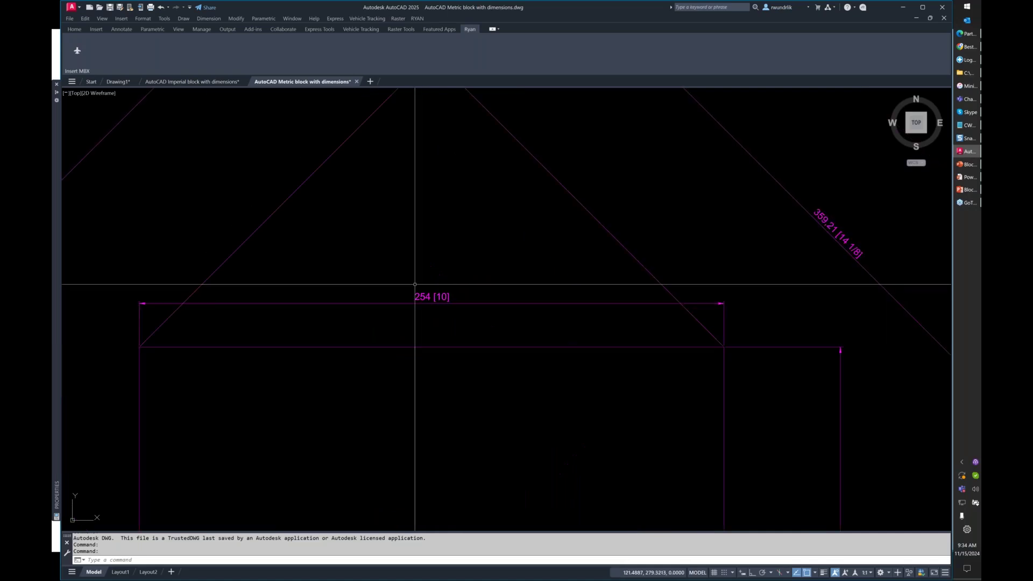
- Examine the dimension format in the imperial drawing and its Standard style in the Dimension Style Manager, without changing anything
{"action": "left_click", "coordinate": [206, 81]}
{"action": "scroll", "coordinate": [506, 266], "scroll_direction": "up", "scroll_amount": 6}
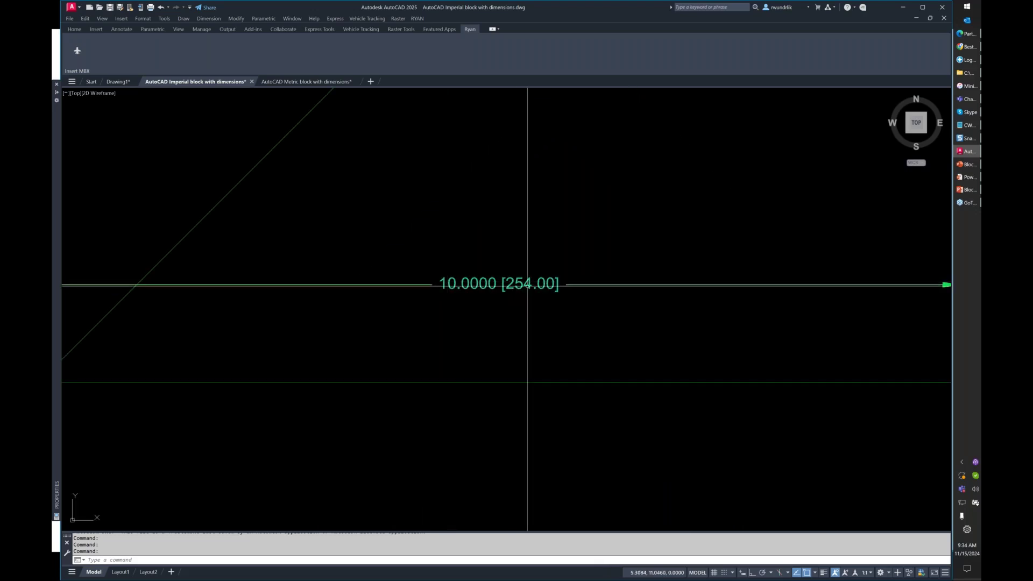
{"action": "left_click", "coordinate": [121, 30]}
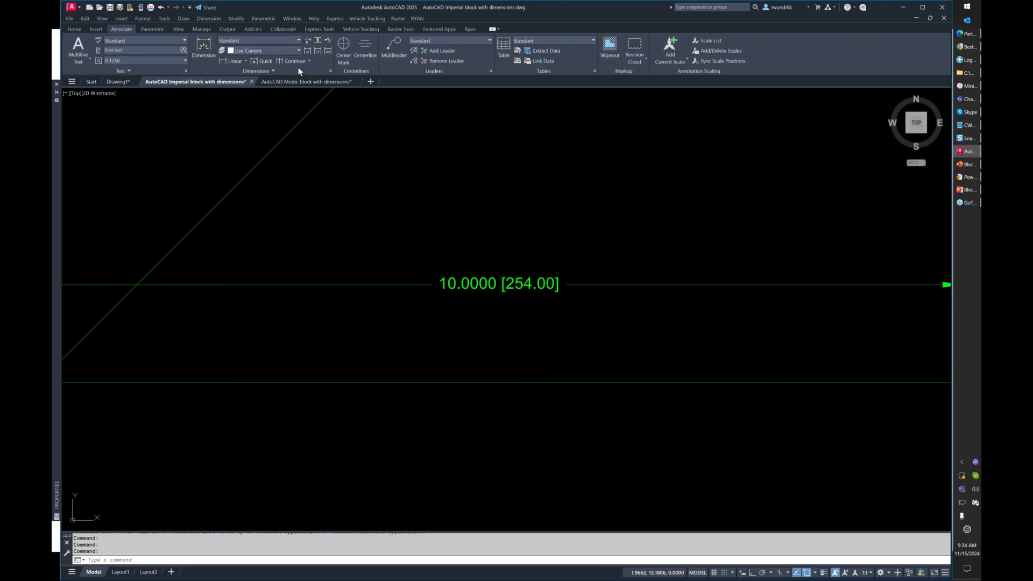
{"action": "left_click", "coordinate": [329, 72]}
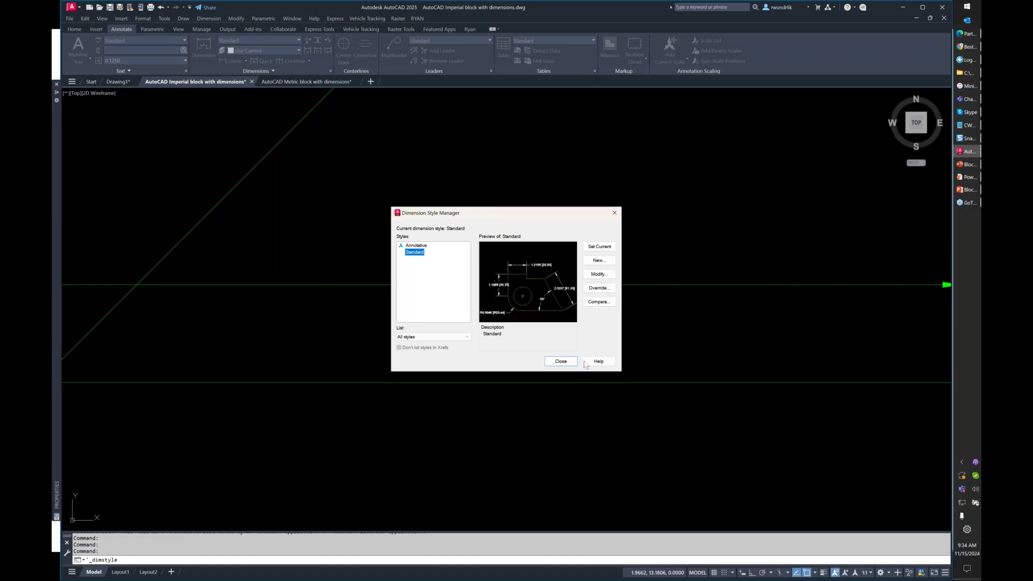
{"action": "left_click", "coordinate": [561, 362]}
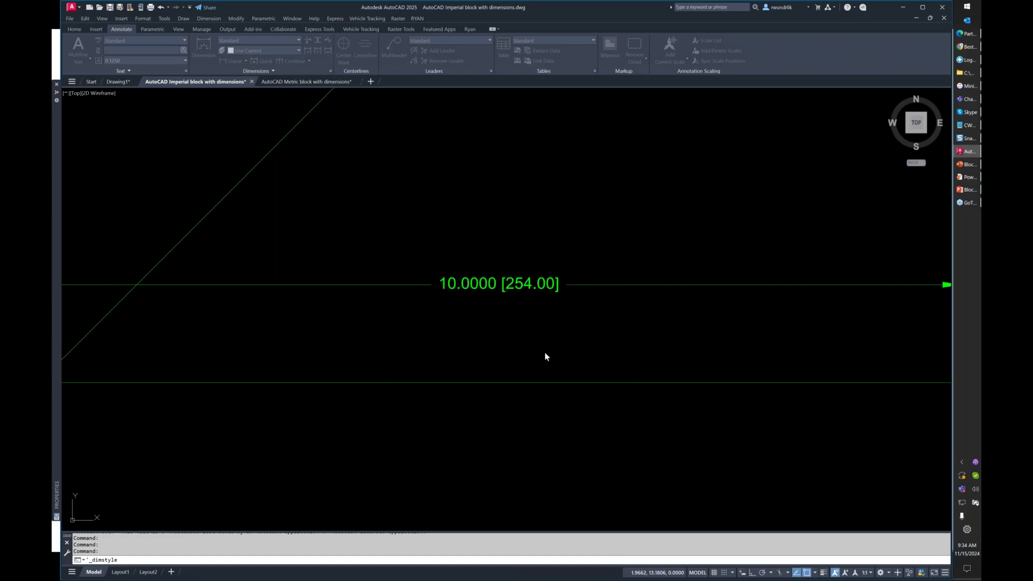
- In the metric drawing, inspect the properties of the square's upper horizontal dimension, including its dimension style
{"action": "left_click", "coordinate": [272, 81]}
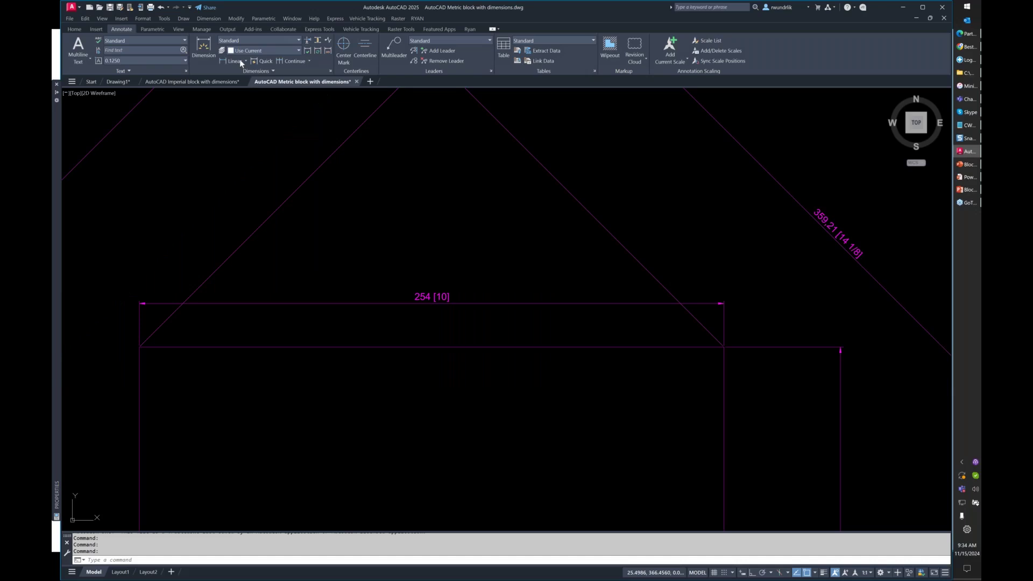
{"action": "left_click", "coordinate": [444, 295]}
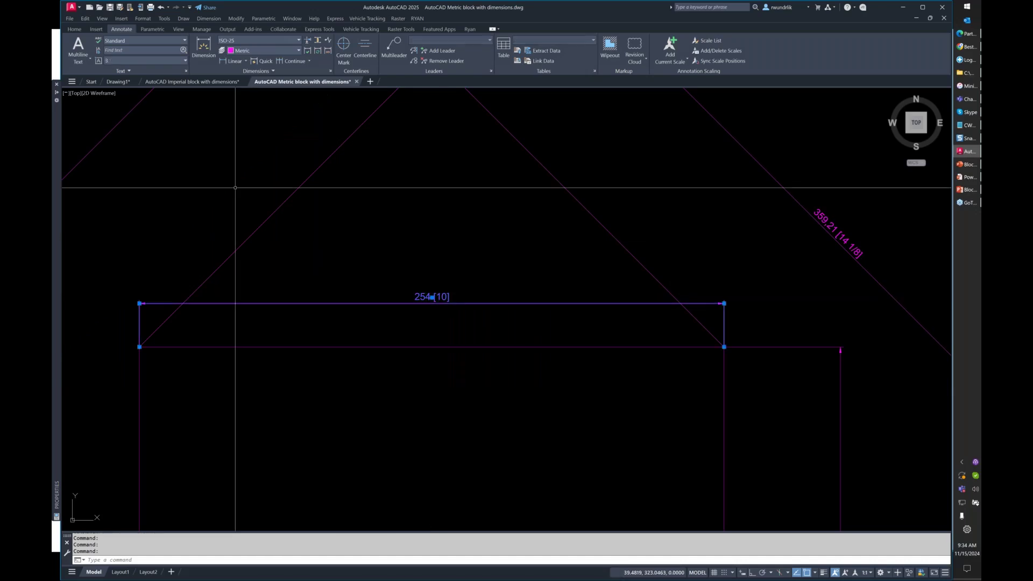
{"action": "key", "text": "ctrl+1"}
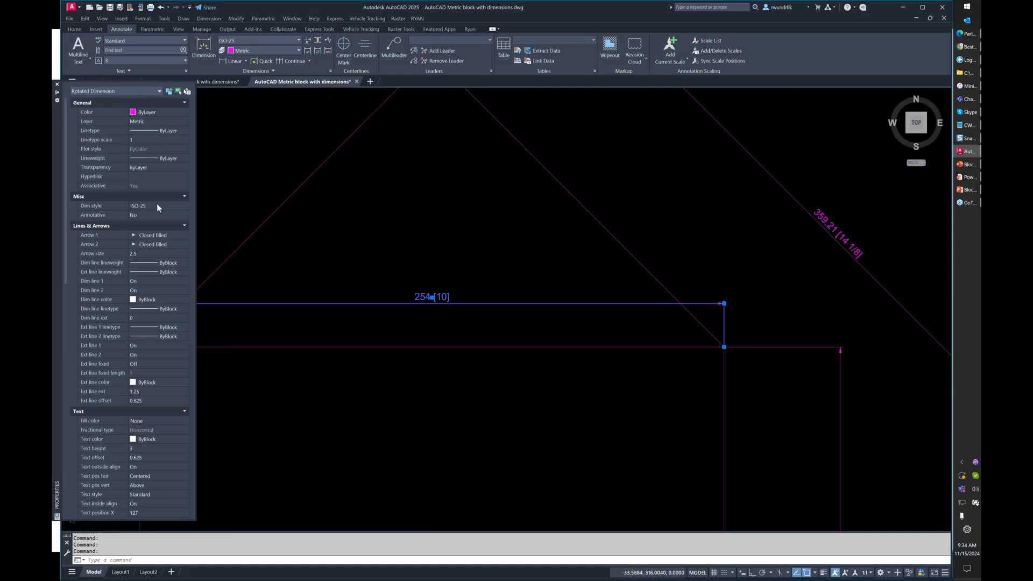
- Close the current metric drawing and open "AutoCAD Metric block with dimensions2.dwg" from the Webinars folder
{"action": "left_click", "coordinate": [357, 82]}
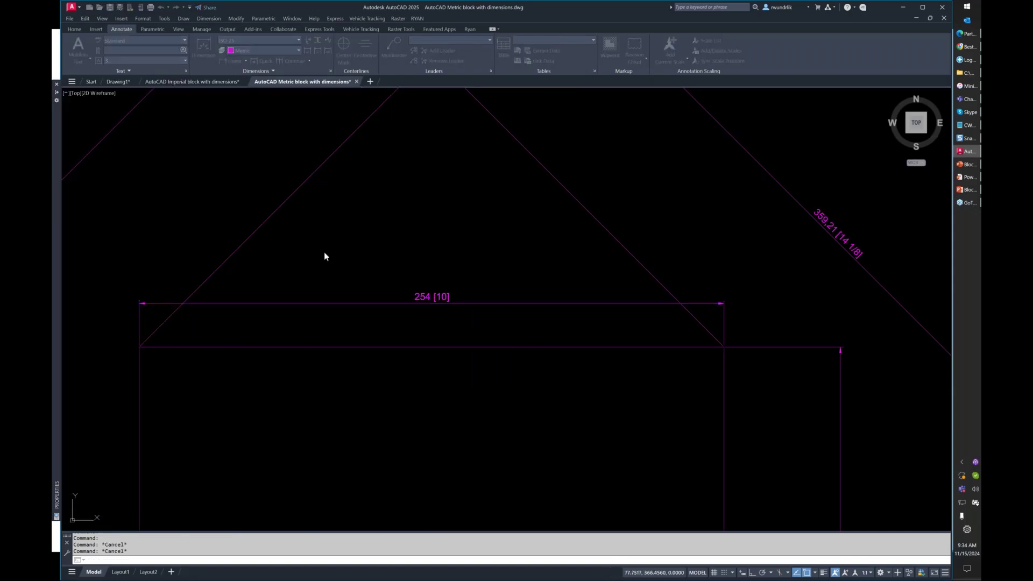
{"action": "left_click", "coordinate": [90, 82]}
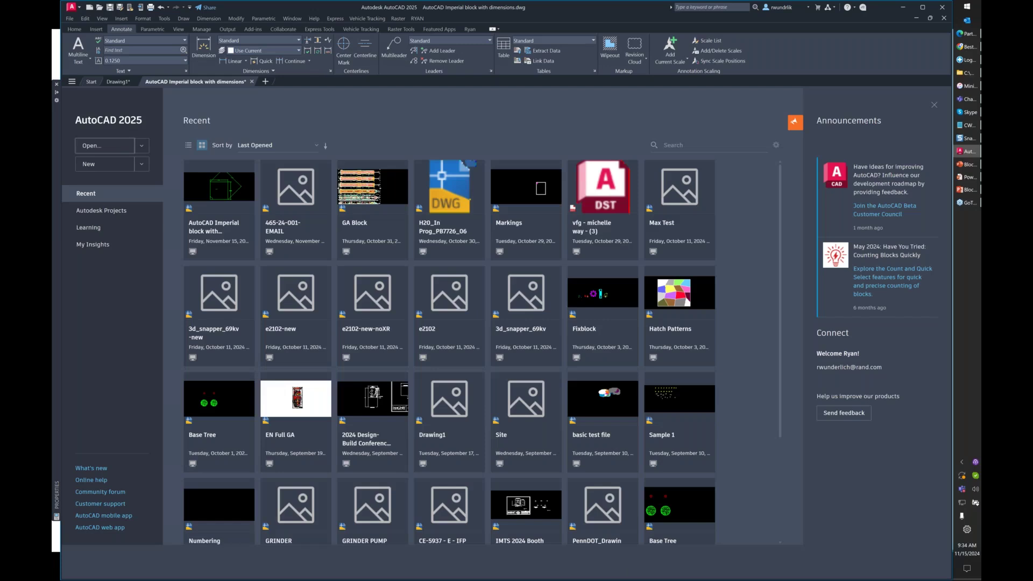
{"action": "key", "text": "ctrl+o"}
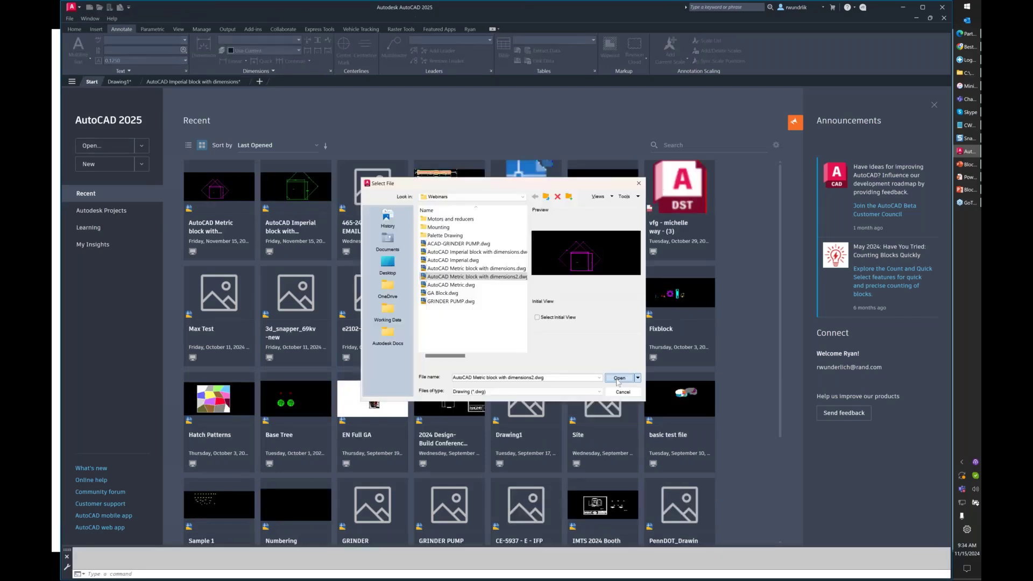
{"action": "double_click", "coordinate": [489, 257]}
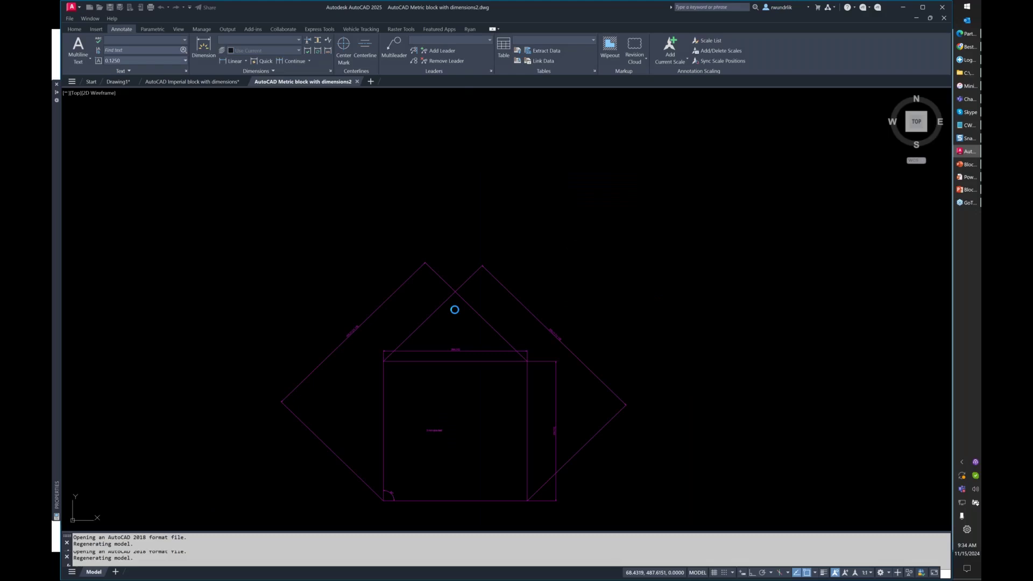
- Inspect the square's upper horizontal dimension and the "3 mm size text" note, leaving both unselected
{"action": "left_click", "coordinate": [455, 344]}
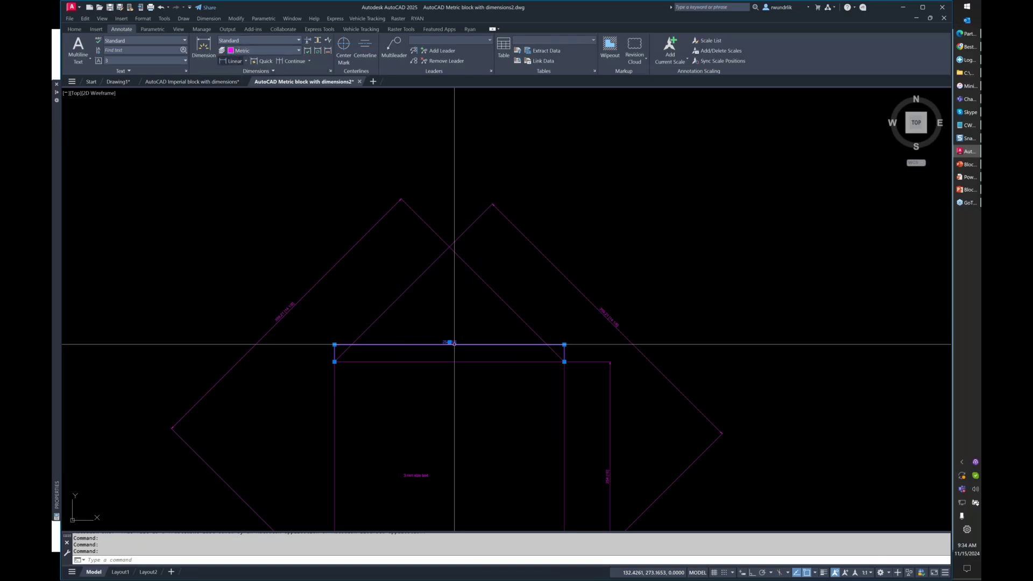
{"action": "scroll", "coordinate": [456, 350], "scroll_direction": "up", "scroll_amount": 6}
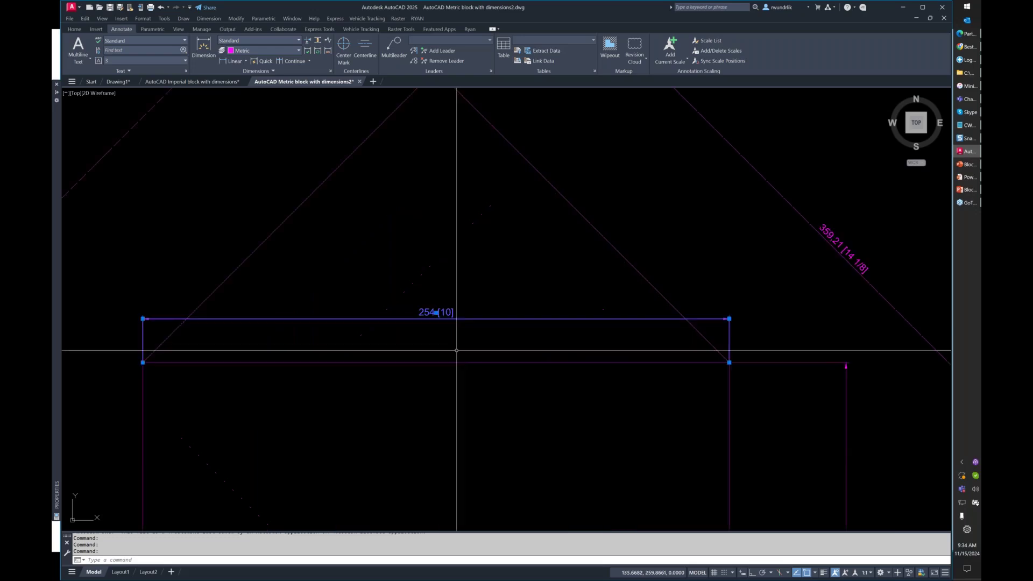
{"action": "scroll", "coordinate": [434, 322], "scroll_direction": "down", "scroll_amount": 7}
{"action": "scroll", "coordinate": [355, 330], "scroll_direction": "up", "scroll_amount": 3}
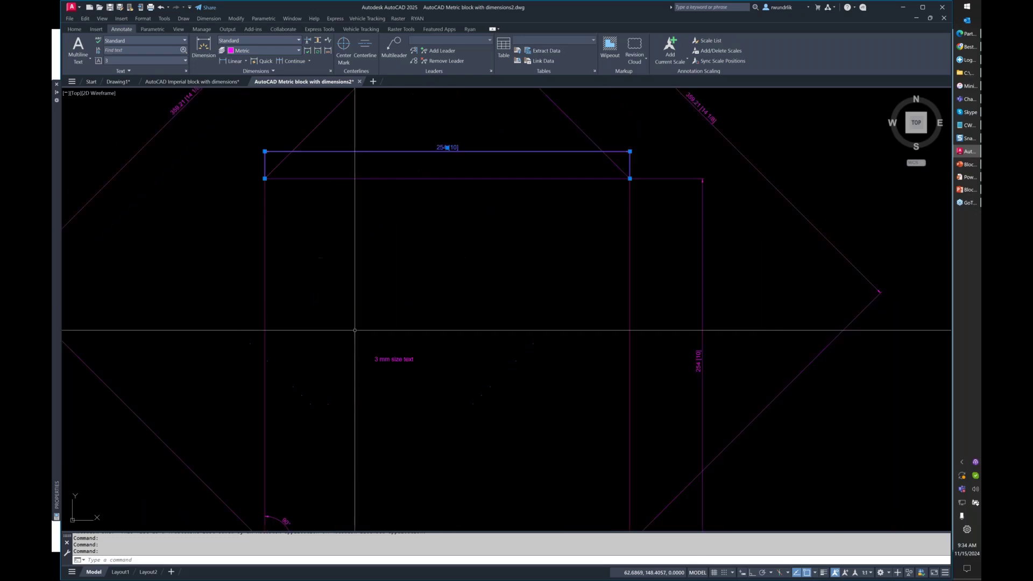
{"action": "key", "text": "Escape"}
{"action": "left_click", "coordinate": [386, 357]}
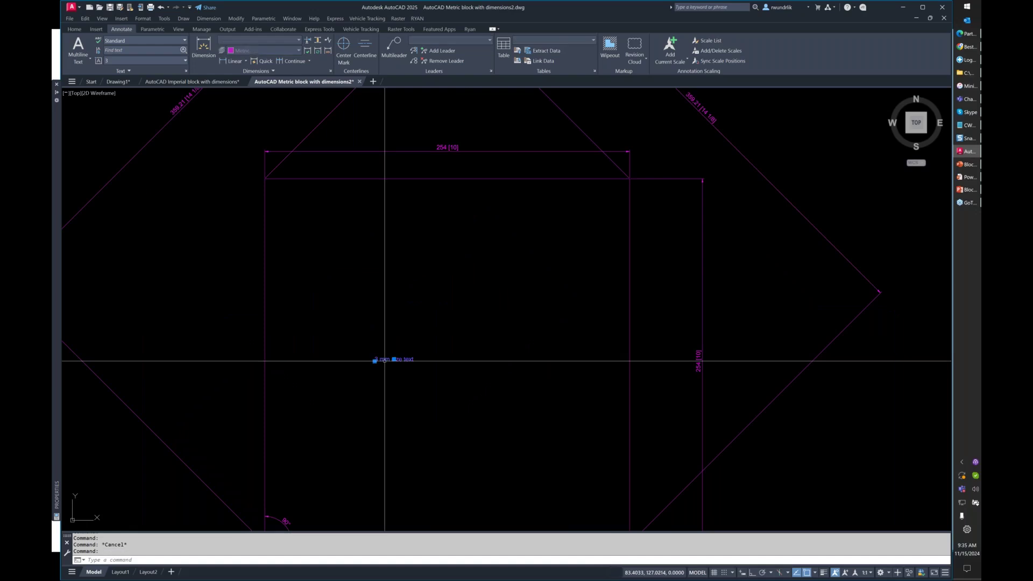
{"action": "key", "text": "Escape"}
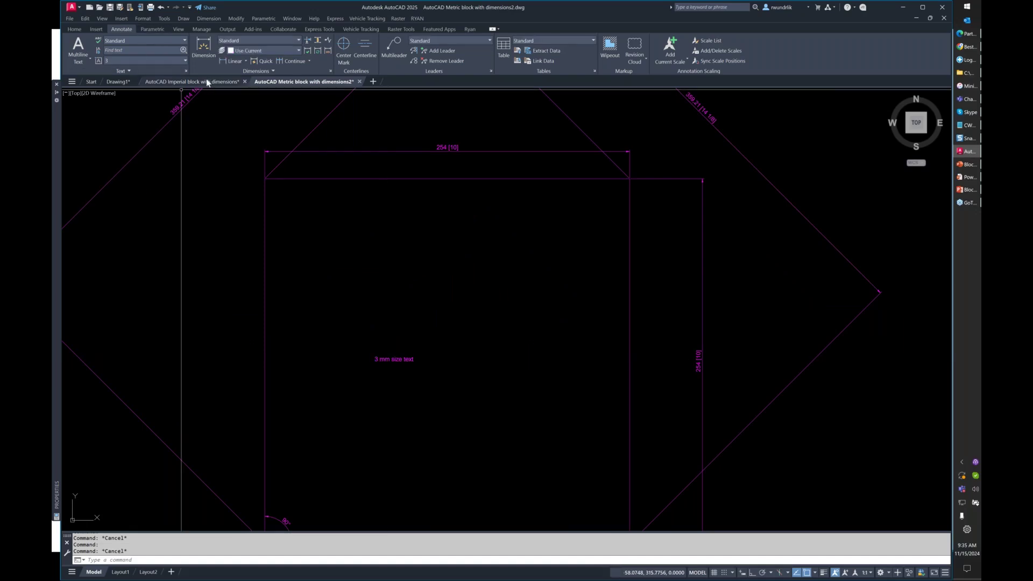
- In the imperial drawing, inspect the "1/8" text height" note inside the square and clear the selection
{"action": "left_click", "coordinate": [207, 82]}
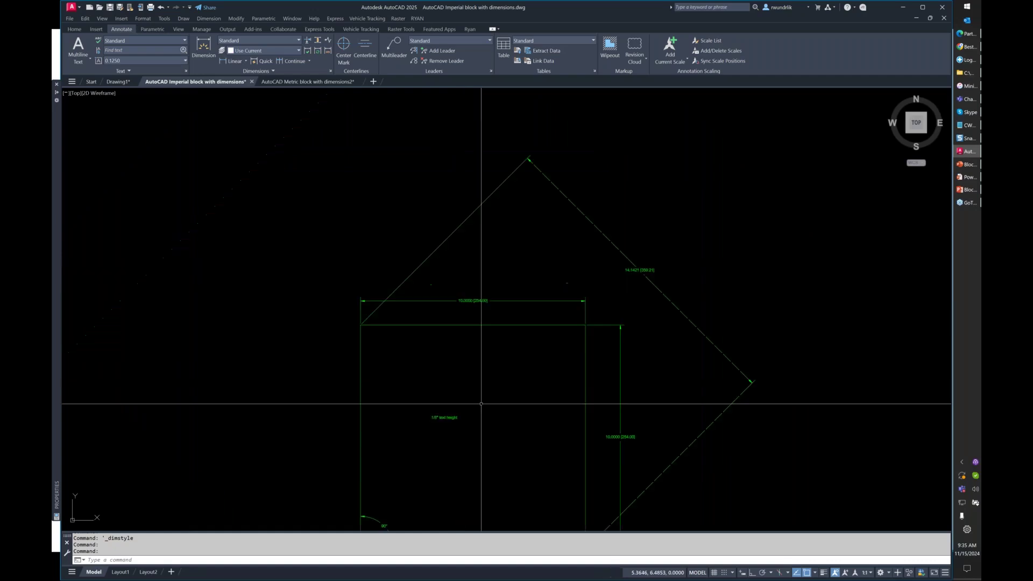
{"action": "scroll", "coordinate": [481, 403], "scroll_direction": "up", "scroll_amount": 2}
{"action": "left_click", "coordinate": [452, 340]}
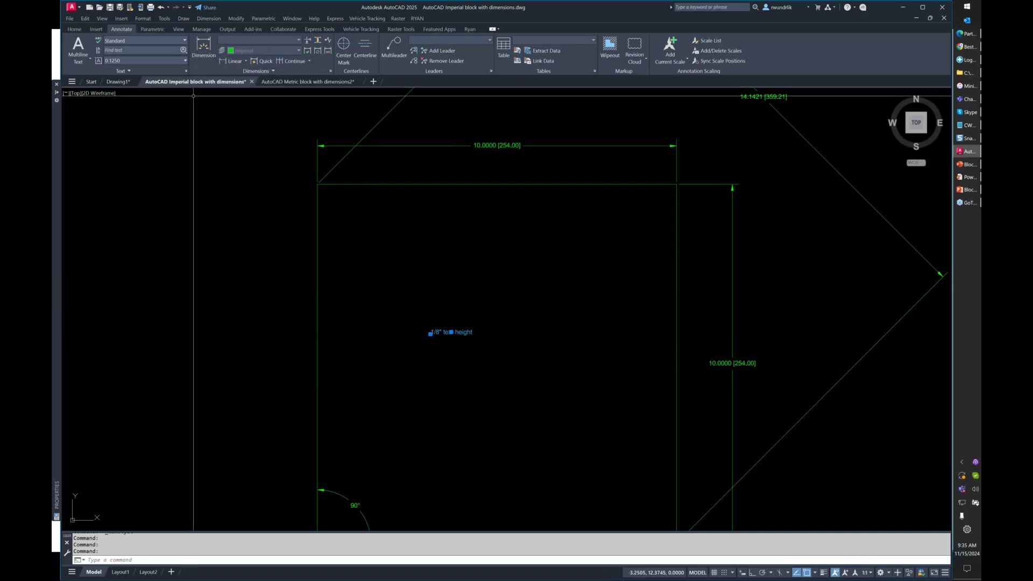
{"action": "key", "text": "Escape"}
- Start a block insertion in the imperial drawing and choose "AutoCAD Metric block with dimensions2.dwg" from Working Data's Webinars folder
{"action": "scroll", "coordinate": [348, 213], "scroll_direction": "down", "scroll_amount": 10}
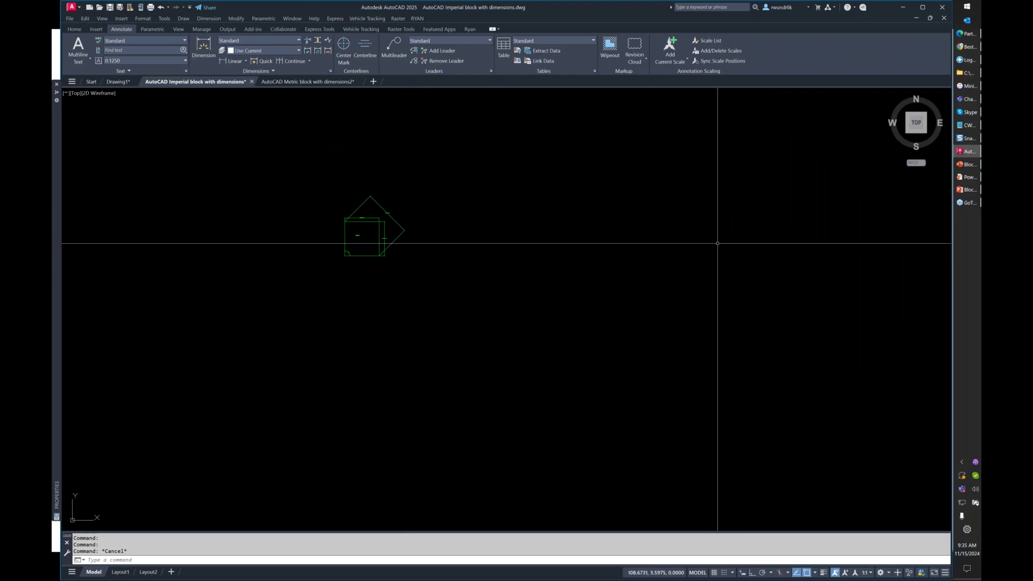
{"action": "type", "text": "i"}
{"action": "key", "text": "Return"}
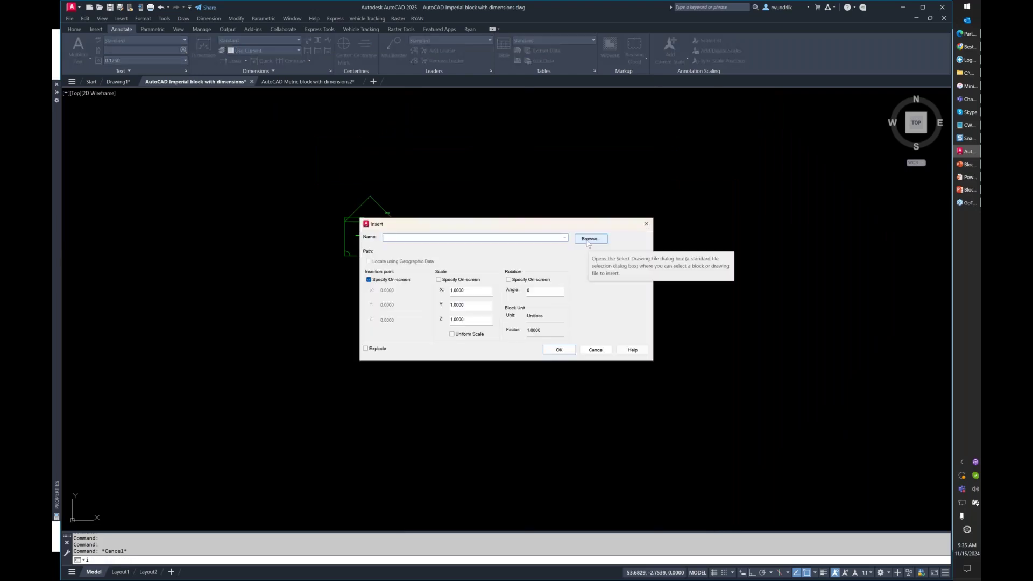
{"action": "left_click", "coordinate": [589, 239]}
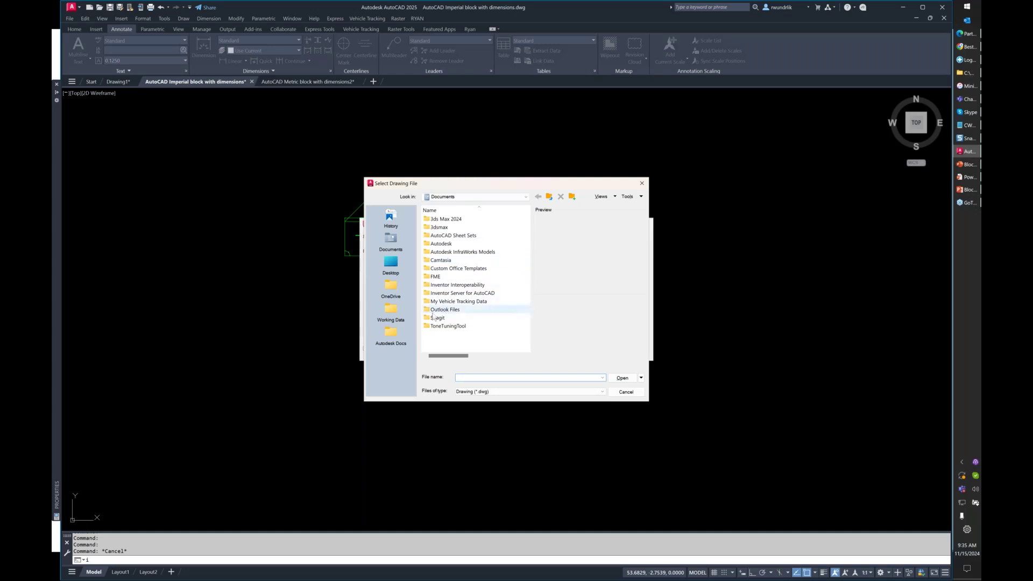
{"action": "left_click", "coordinate": [394, 334]}
{"action": "left_click", "coordinate": [391, 311]}
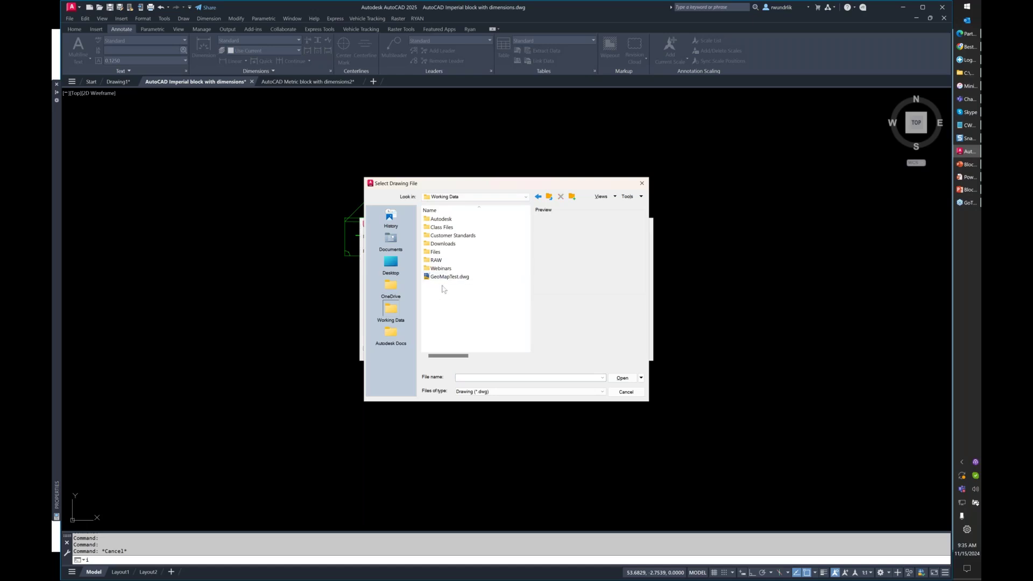
{"action": "double_click", "coordinate": [442, 269]}
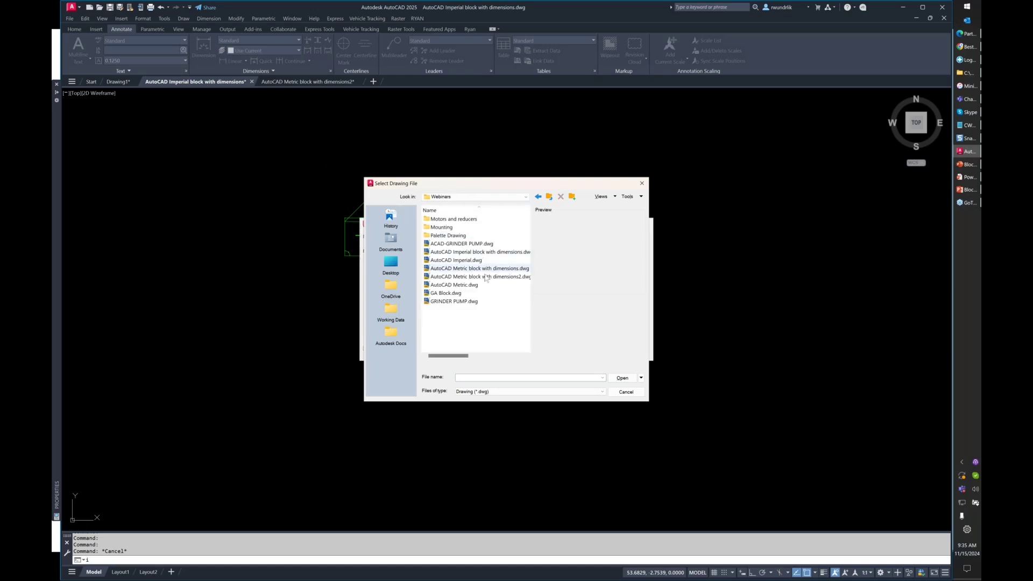
{"action": "left_click", "coordinate": [480, 276]}
{"action": "left_click", "coordinate": [620, 378]}
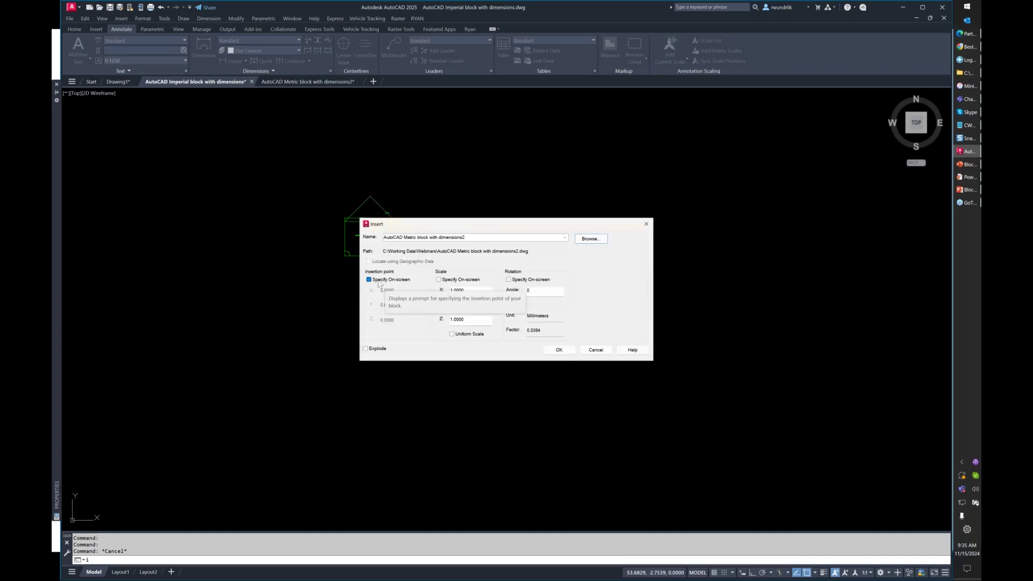
- Check the block unit and factor, and insert the metric block at scale 1 to the right of the imperial block, at about X 26
{"action": "double_click", "coordinate": [550, 317]}
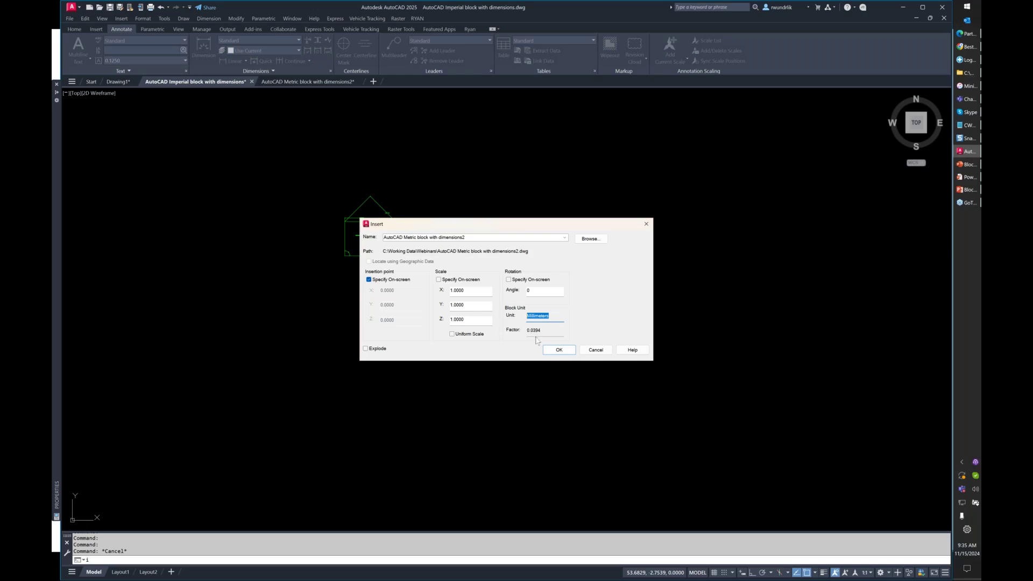
{"action": "double_click", "coordinate": [534, 329]}
{"action": "left_click", "coordinate": [558, 351]}
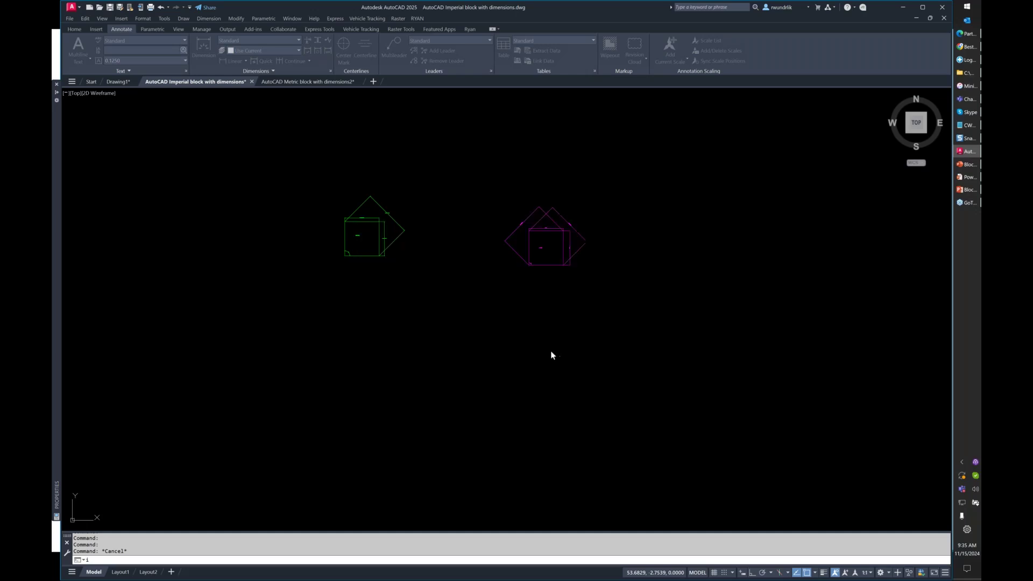
{"action": "type", "text": "i"}
{"action": "key", "text": "Return"}
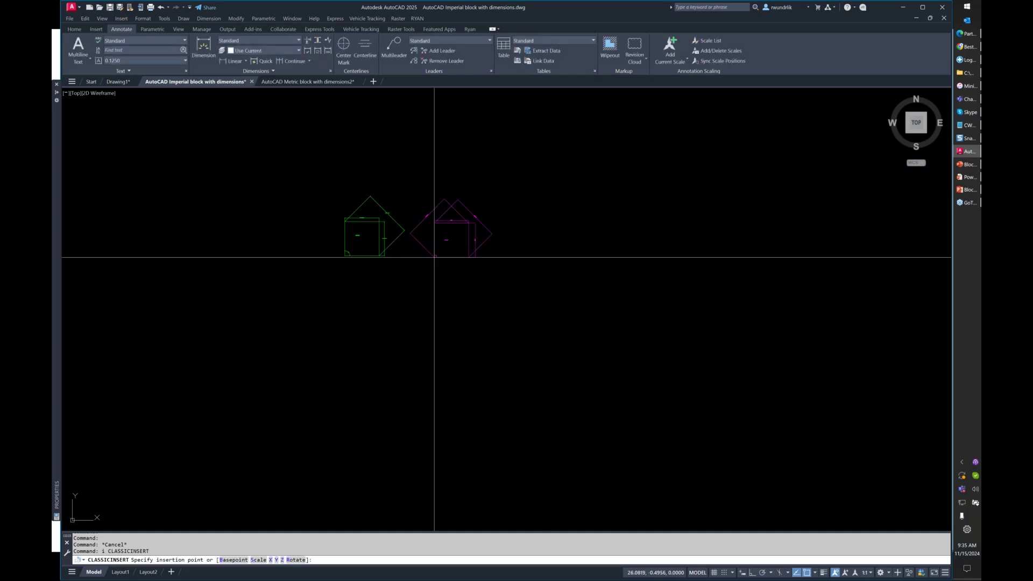
{"action": "left_click", "coordinate": [435, 255]}
- Explode the inserted metric block and compare its dimensions with those of the neighbouring imperial block
{"action": "scroll", "coordinate": [401, 232], "scroll_direction": "up", "scroll_amount": 6}
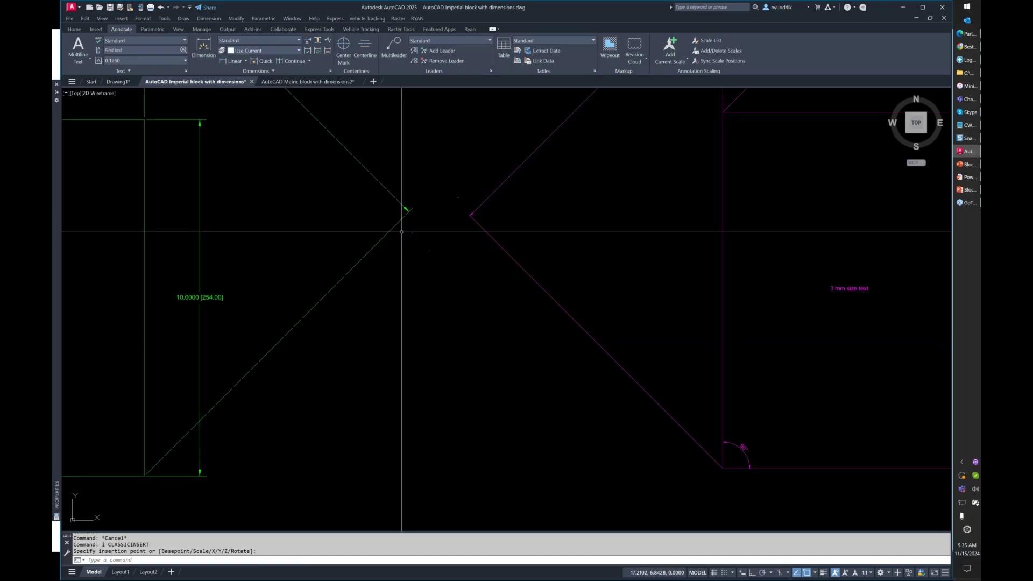
{"action": "scroll", "coordinate": [450, 228], "scroll_direction": "down", "scroll_amount": 6}
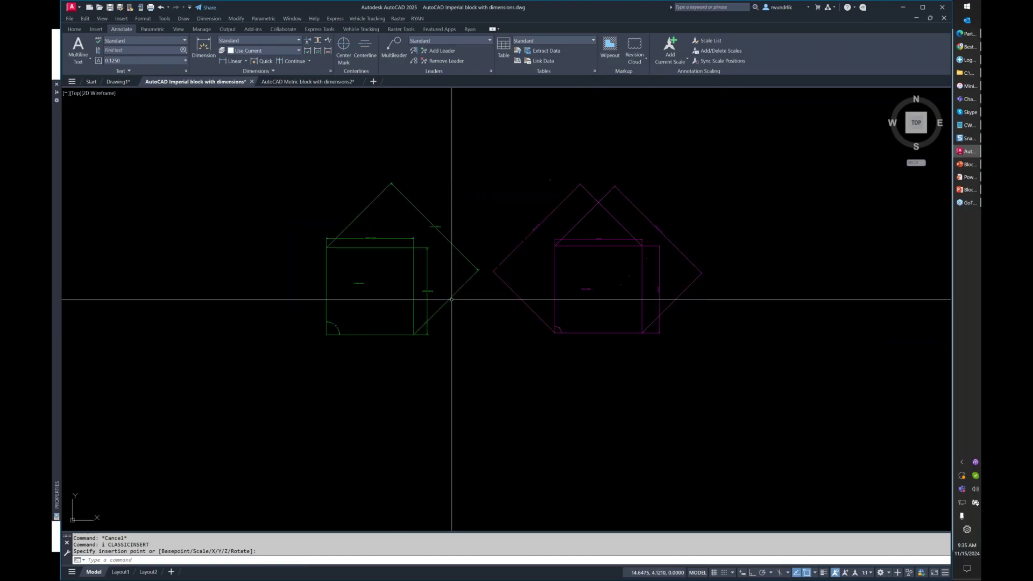
{"action": "scroll", "coordinate": [476, 267], "scroll_direction": "up", "scroll_amount": 2}
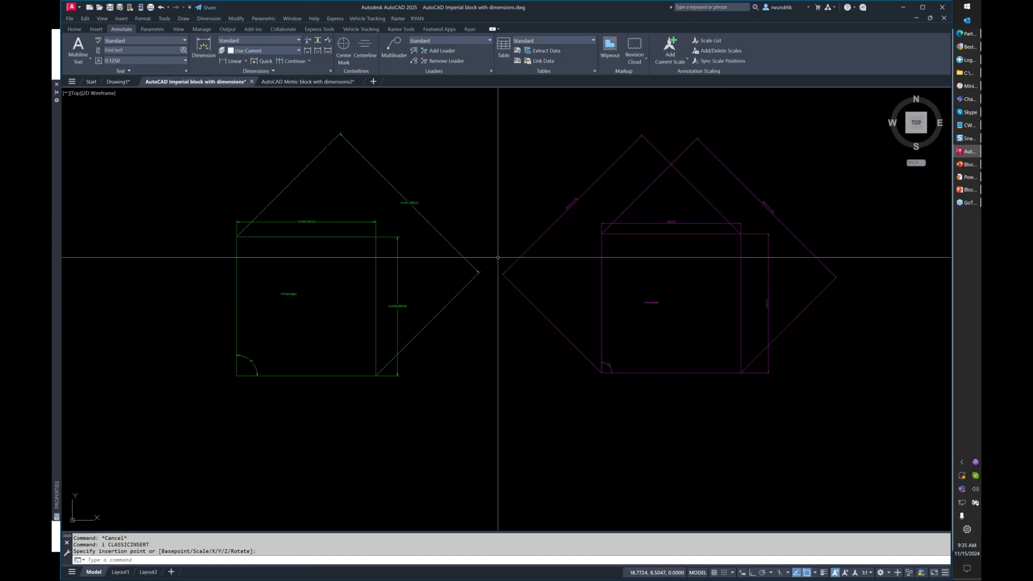
{"action": "left_click", "coordinate": [543, 235]}
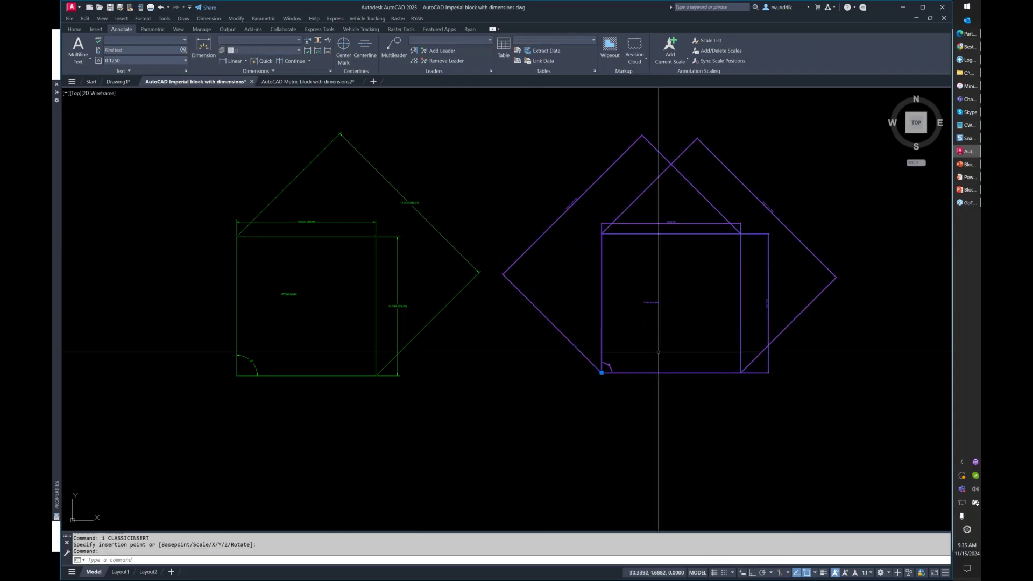
{"action": "type", "text": "x"}
{"action": "key", "text": "Return"}
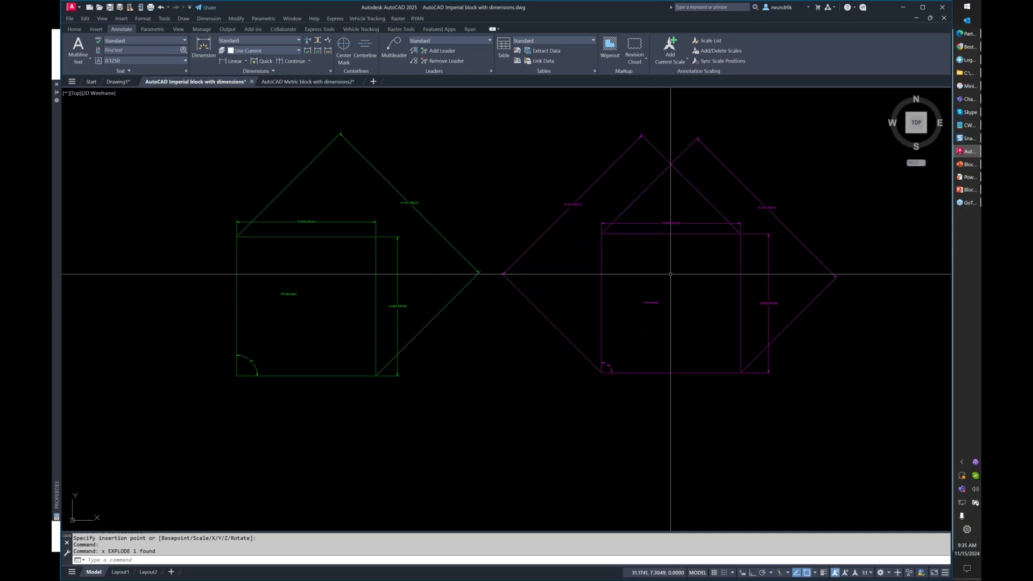
{"action": "scroll", "coordinate": [567, 199], "scroll_direction": "up", "scroll_amount": 8}
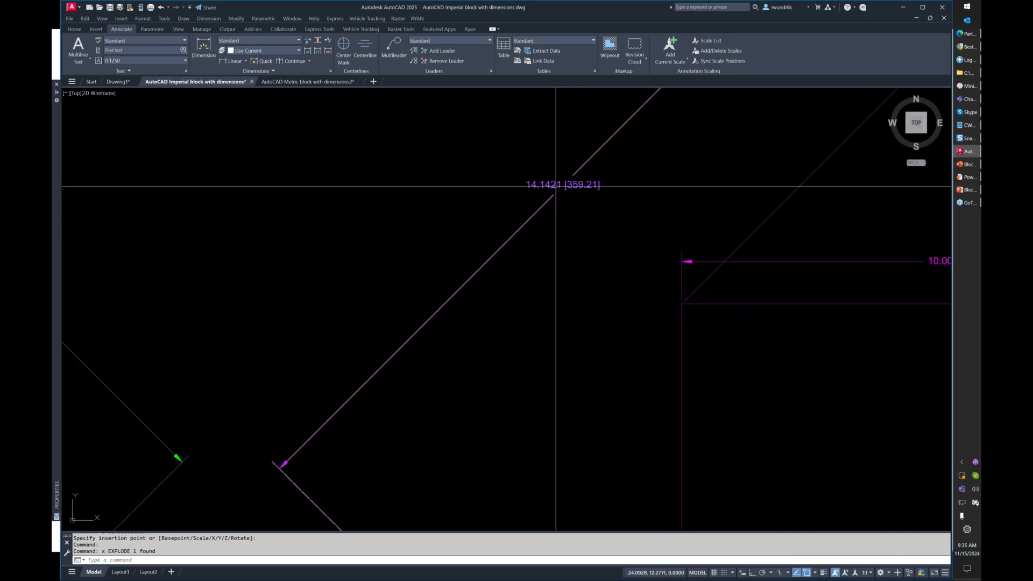
{"action": "scroll", "coordinate": [559, 188], "scroll_direction": "down", "scroll_amount": 3}
{"action": "middle_click_drag", "start_coordinate": [423, 201], "coordinate": [601, 223]}
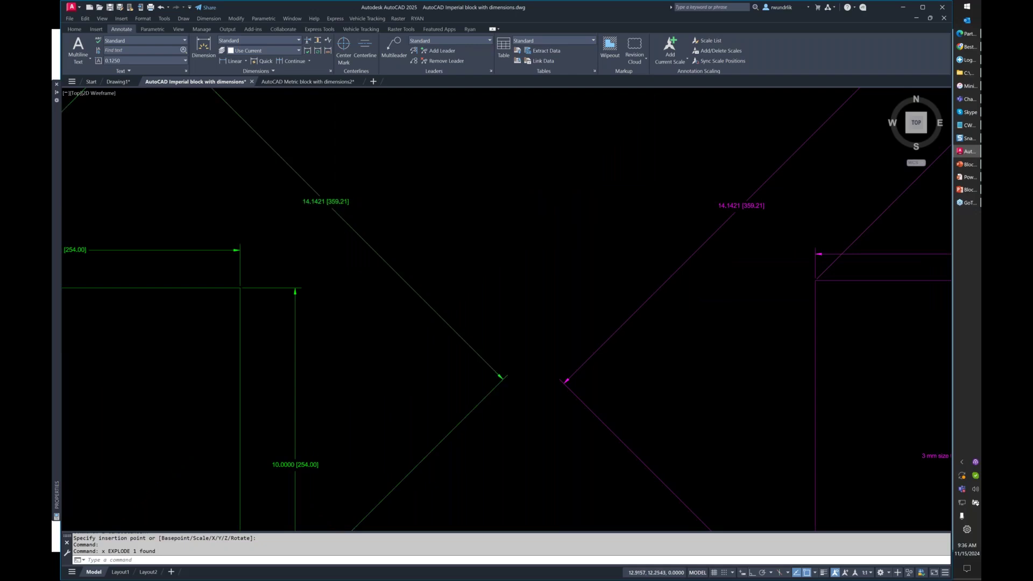
{"action": "scroll", "coordinate": [349, 214], "scroll_direction": "down", "scroll_amount": 2}
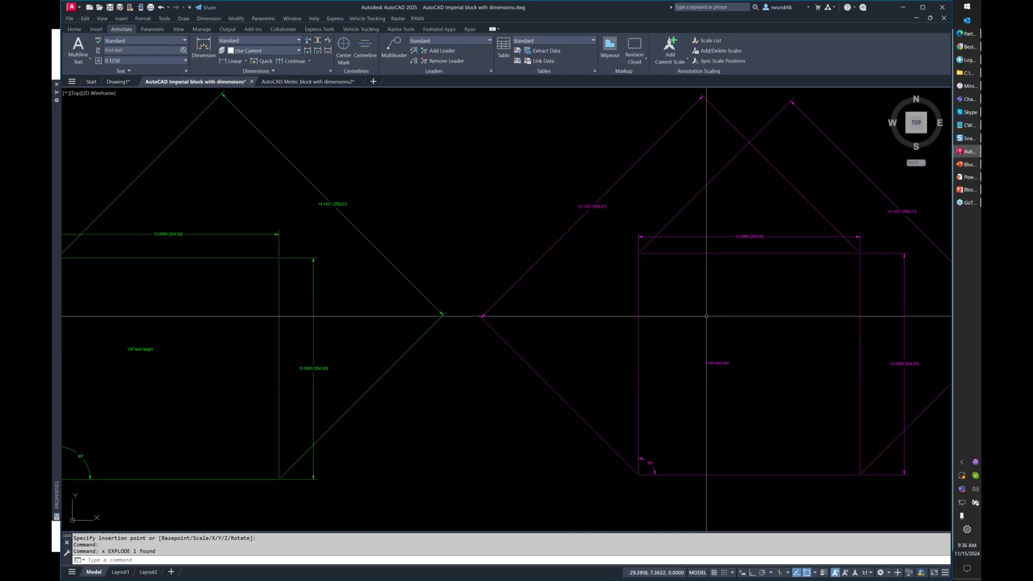
- Examine the diagonal and square dimensions of the imperial block and the exploded metric block side by side
{"action": "middle_click_drag", "start_coordinate": [706, 316], "coordinate": [639, 314]}
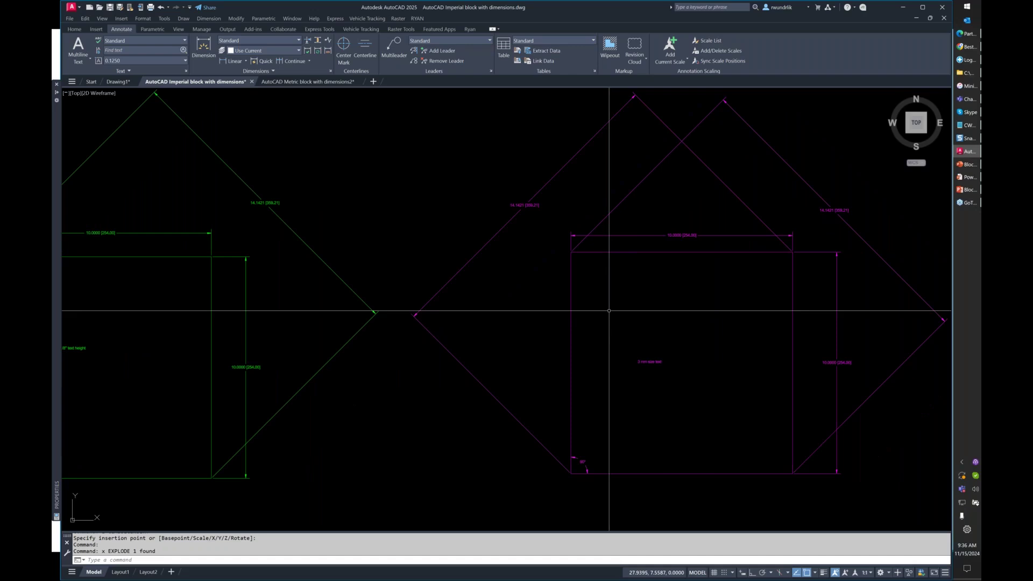
{"action": "scroll", "coordinate": [572, 290], "scroll_direction": "down", "scroll_amount": 2}
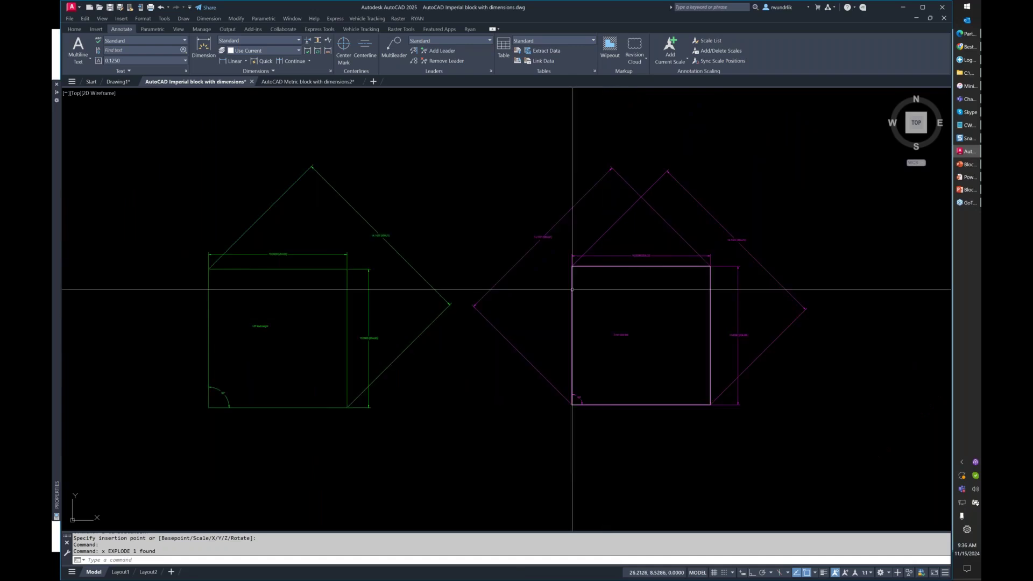
{"action": "middle_click_drag", "start_coordinate": [572, 290], "coordinate": [612, 292]}
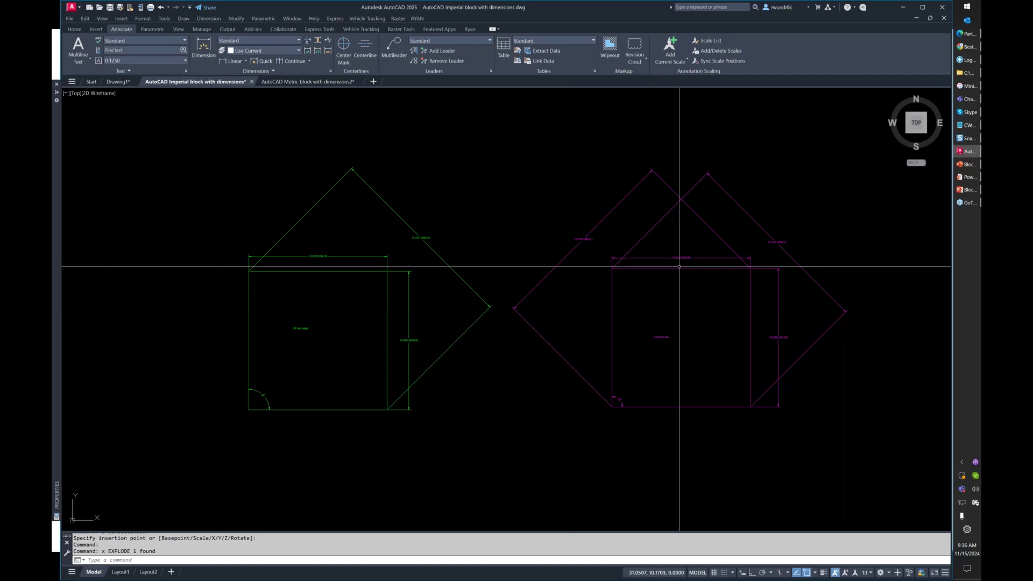
{"action": "scroll", "coordinate": [688, 257], "scroll_direction": "up", "scroll_amount": 4}
{"action": "scroll", "coordinate": [615, 256], "scroll_direction": "down", "scroll_amount": 4}
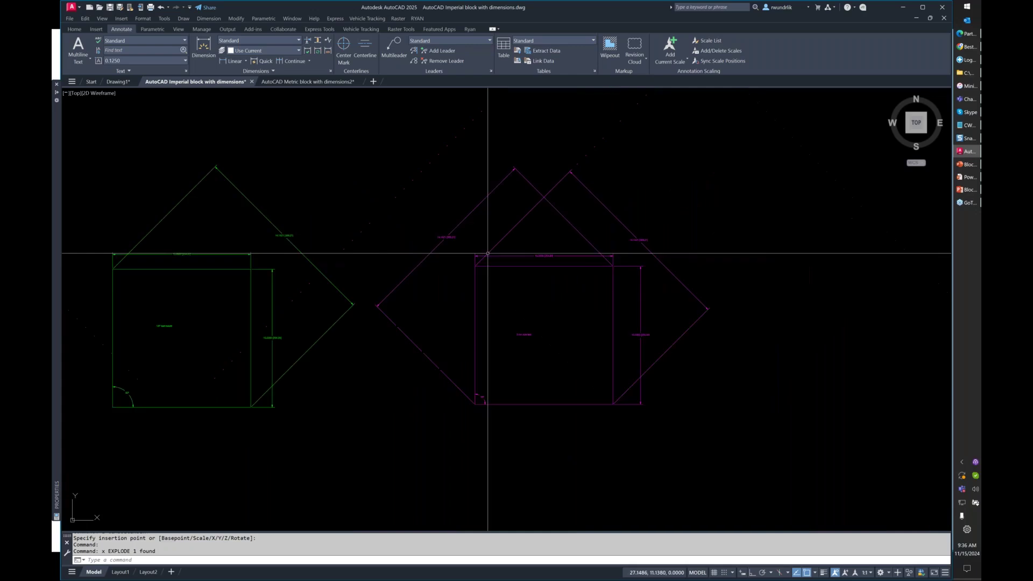
{"action": "scroll", "coordinate": [397, 256], "scroll_direction": "up", "scroll_amount": 4}
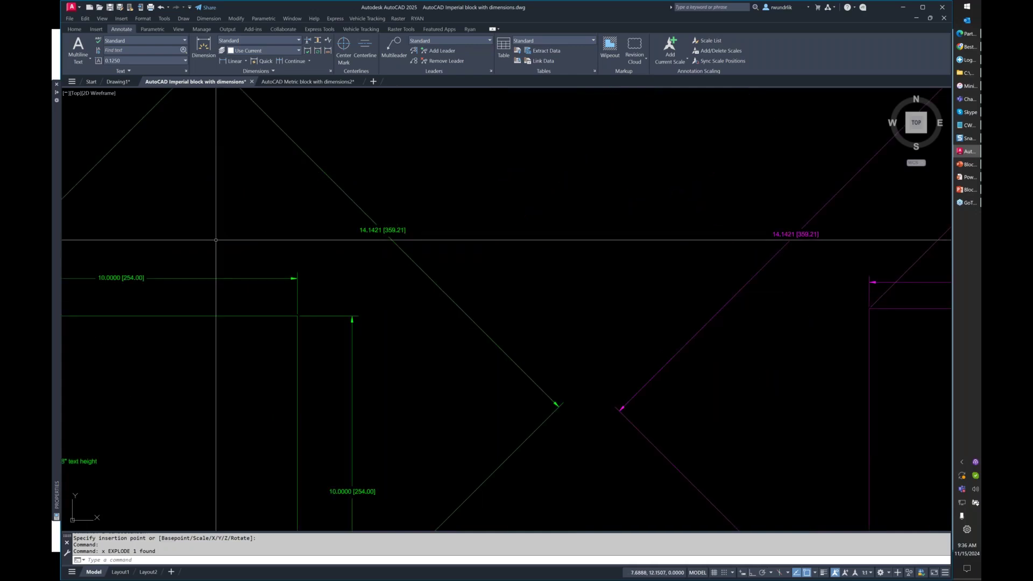
{"action": "scroll", "coordinate": [506, 301], "scroll_direction": "down", "scroll_amount": 4}
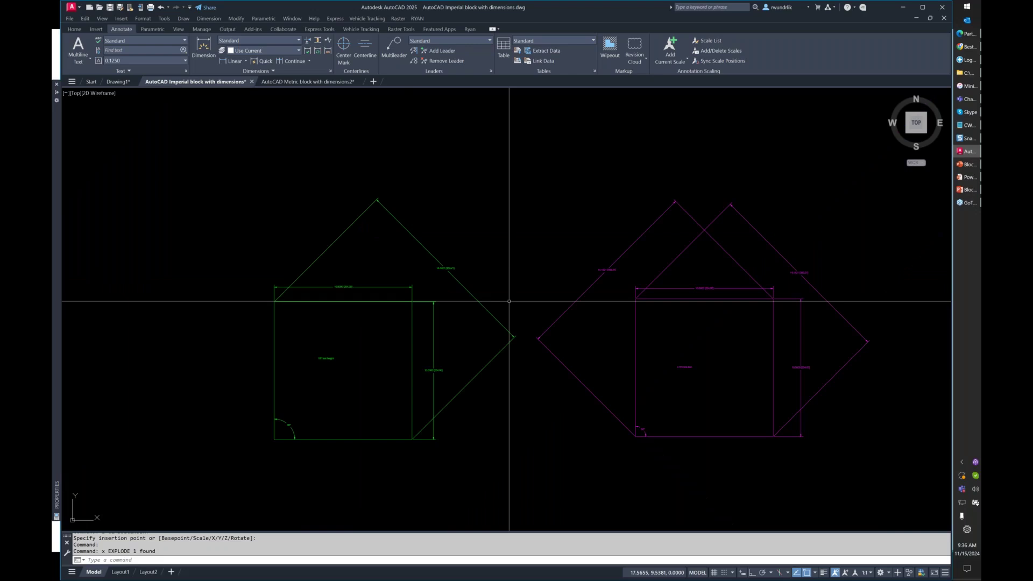
- Switch the "3 mm size text" note to the Annotative text style and back to Standard, and clear the selection
{"action": "scroll", "coordinate": [722, 370], "scroll_direction": "up", "scroll_amount": 4}
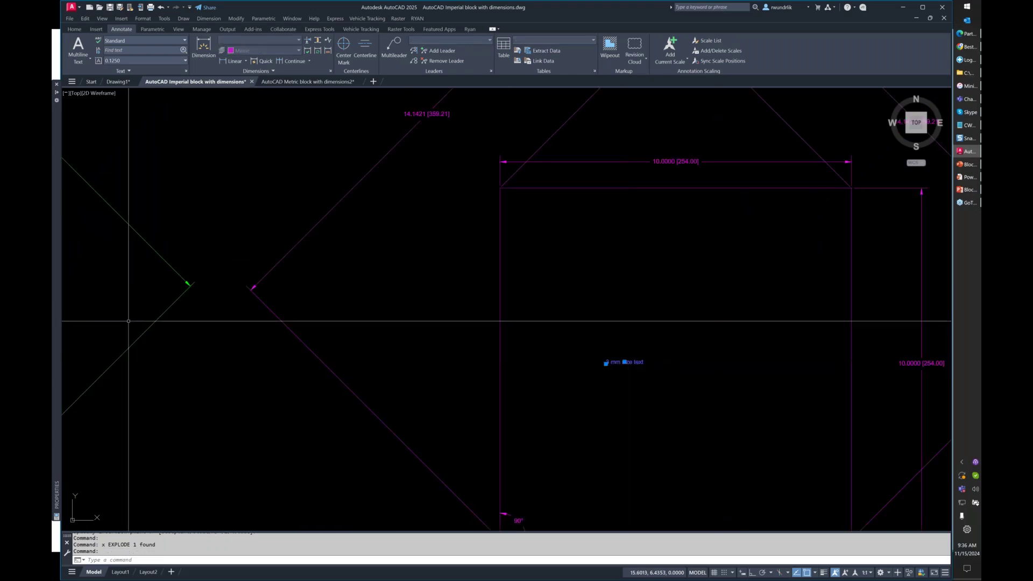
{"action": "mouse_move", "coordinate": [56, 312]}
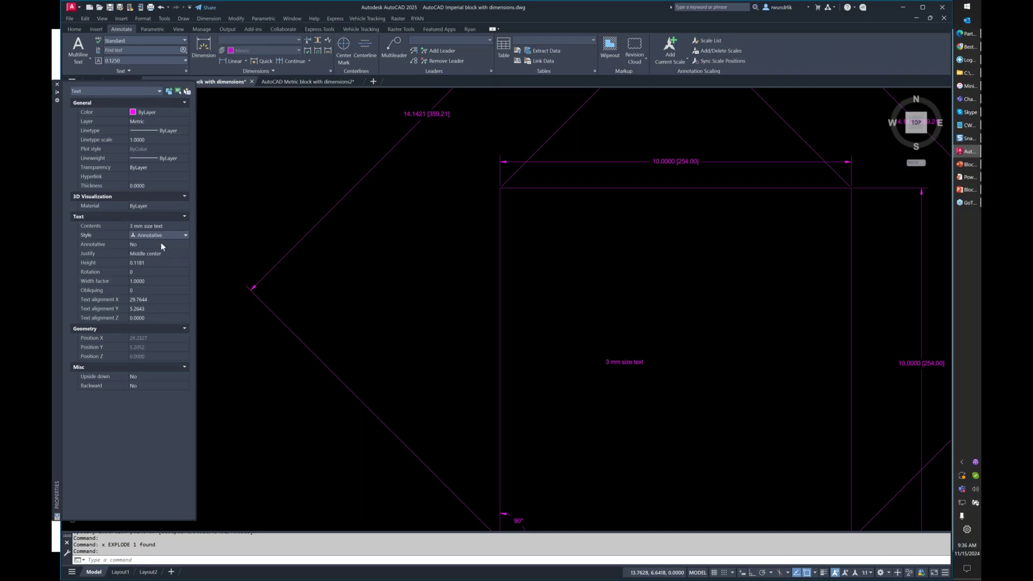
{"action": "left_click", "coordinate": [161, 244]}
{"action": "left_click", "coordinate": [164, 235]}
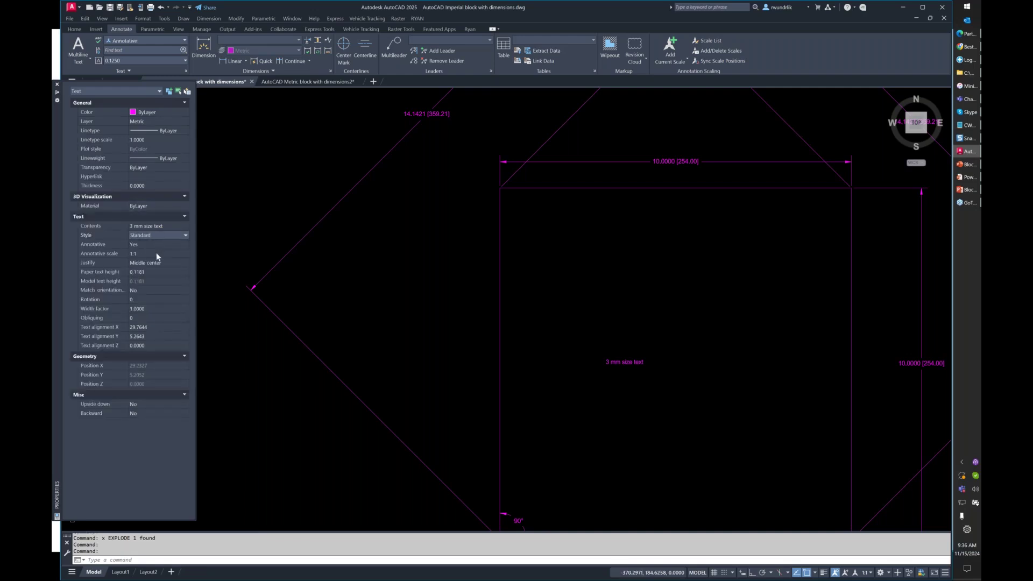
{"action": "left_click", "coordinate": [155, 253]}
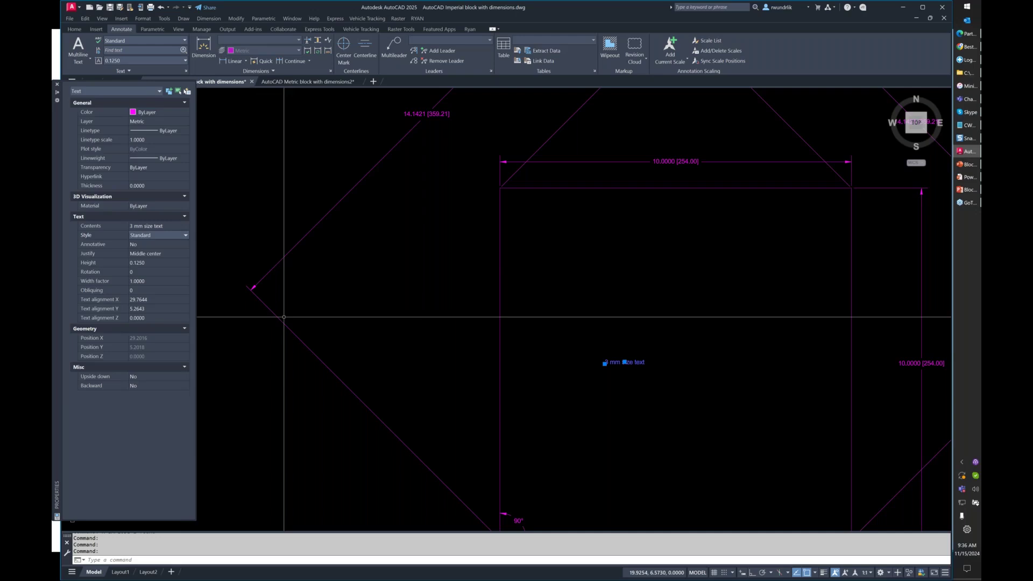
{"action": "scroll", "coordinate": [516, 305], "scroll_direction": "down", "scroll_amount": 4}
{"action": "middle_click_drag", "start_coordinate": [517, 305], "coordinate": [542, 305]}
{"action": "key", "text": "Escape"}
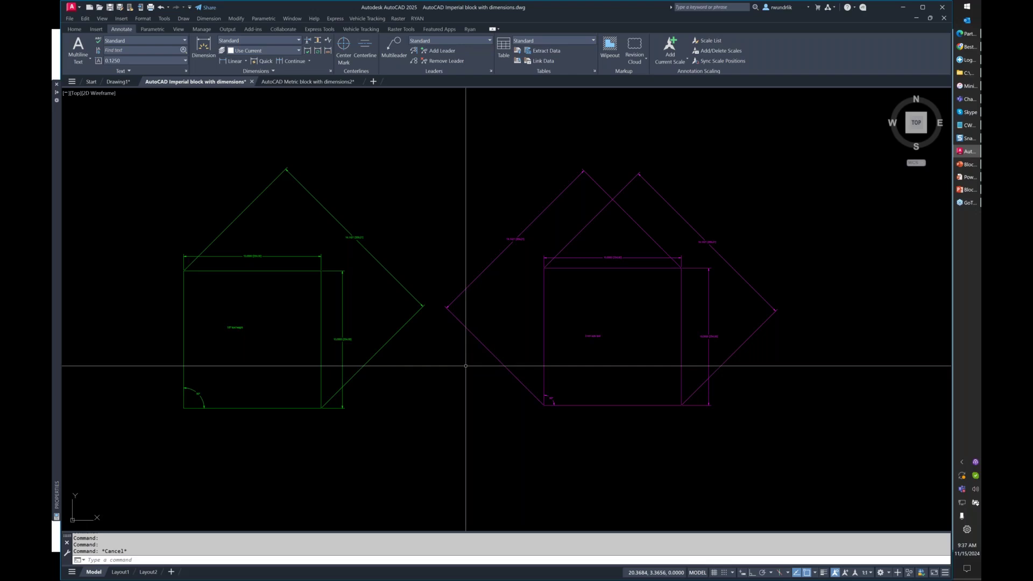
- Start another block insertion in the imperial drawing and choose "GRINDER PUMP.dwg" from the Webinars folder
{"action": "scroll", "coordinate": [501, 263], "scroll_direction": "down", "scroll_amount": 3}
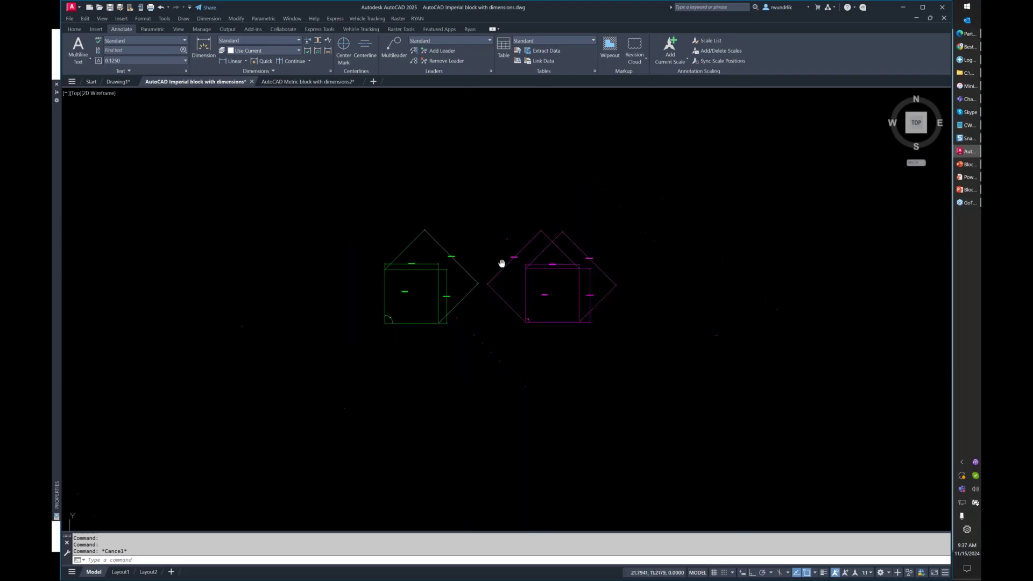
{"action": "middle_click_drag", "start_coordinate": [501, 264], "coordinate": [499, 272]}
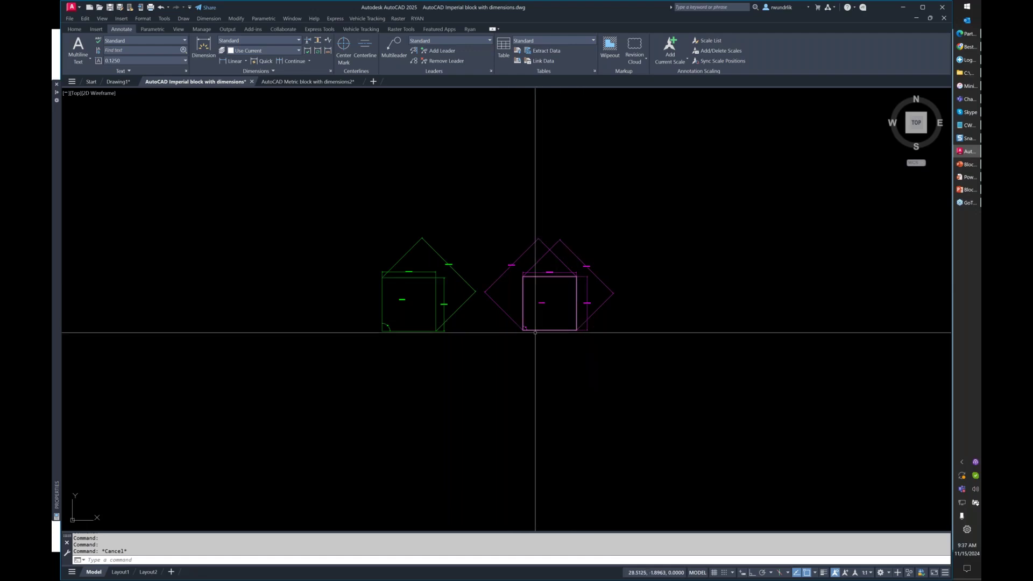
{"action": "type", "text": "i"}
{"action": "key", "text": "Return"}
{"action": "left_click", "coordinate": [591, 240]}
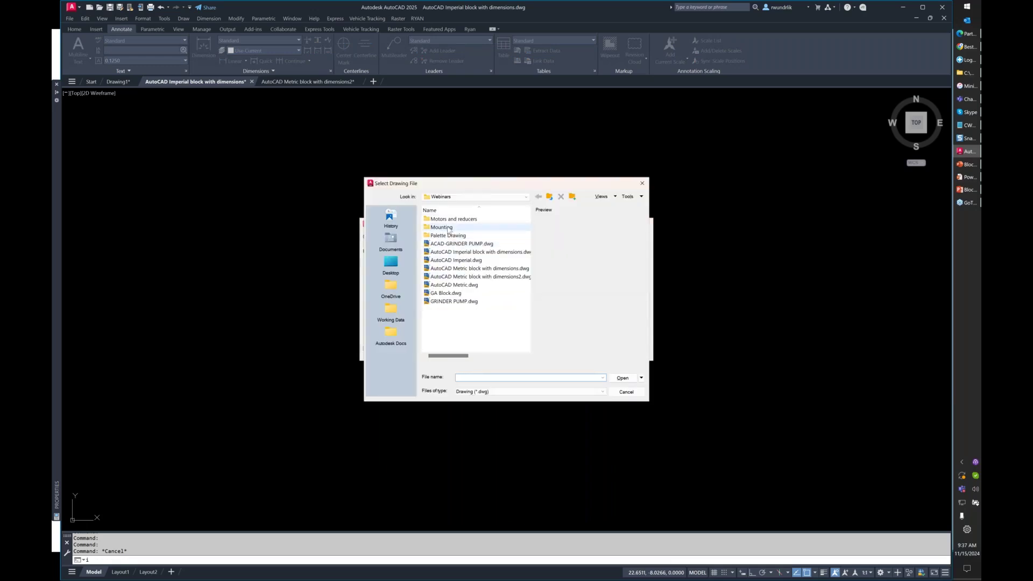
{"action": "double_click", "coordinate": [446, 236]}
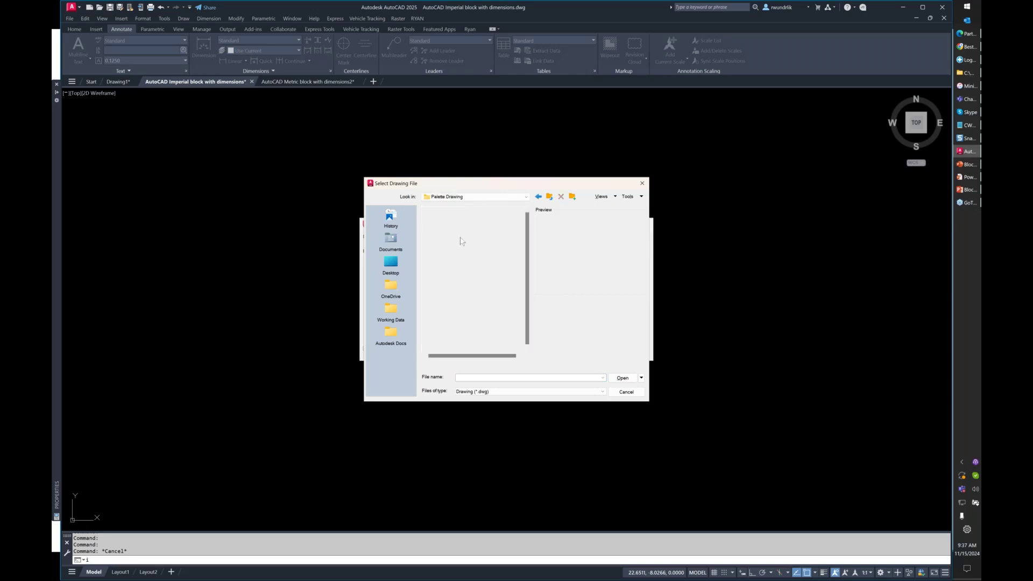
{"action": "left_click", "coordinate": [549, 197]}
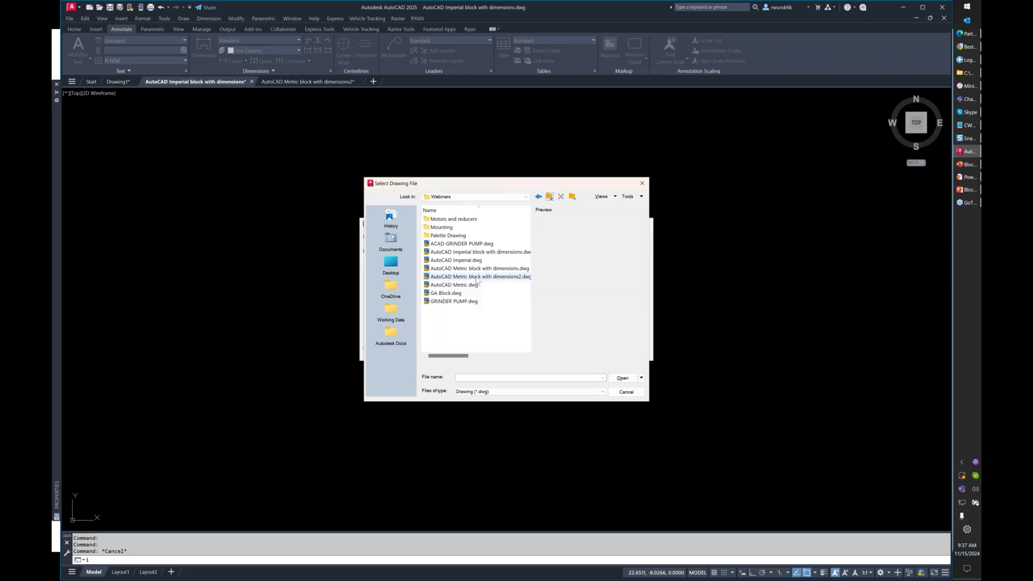
{"action": "left_click", "coordinate": [453, 301]}
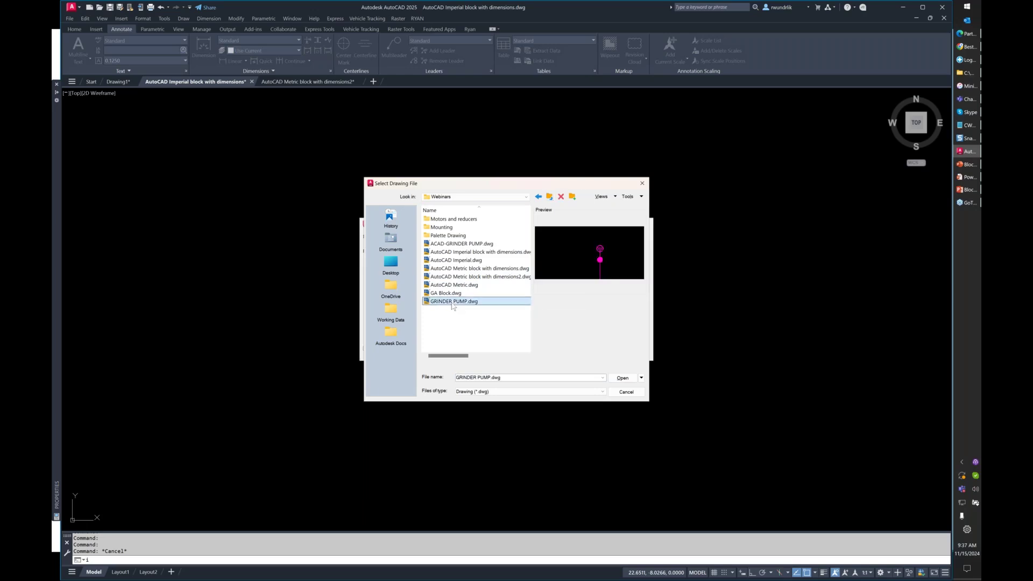
{"action": "left_click", "coordinate": [622, 378]}
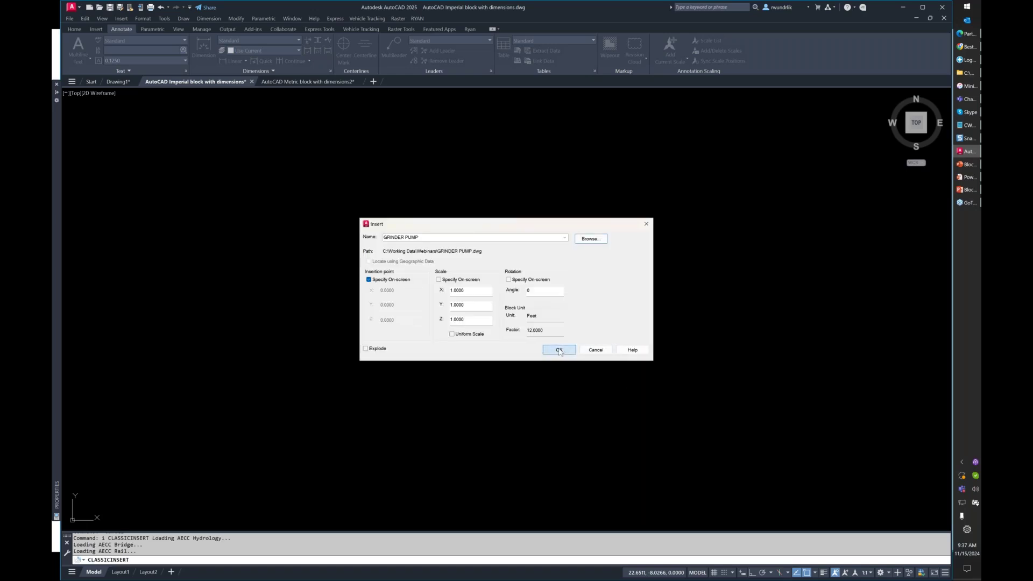
- Insert the GRINDER PUMP block at scale 1 and rotation 0, to the right of the metric block at about X 99, Y 14
{"action": "left_click", "coordinate": [558, 348]}
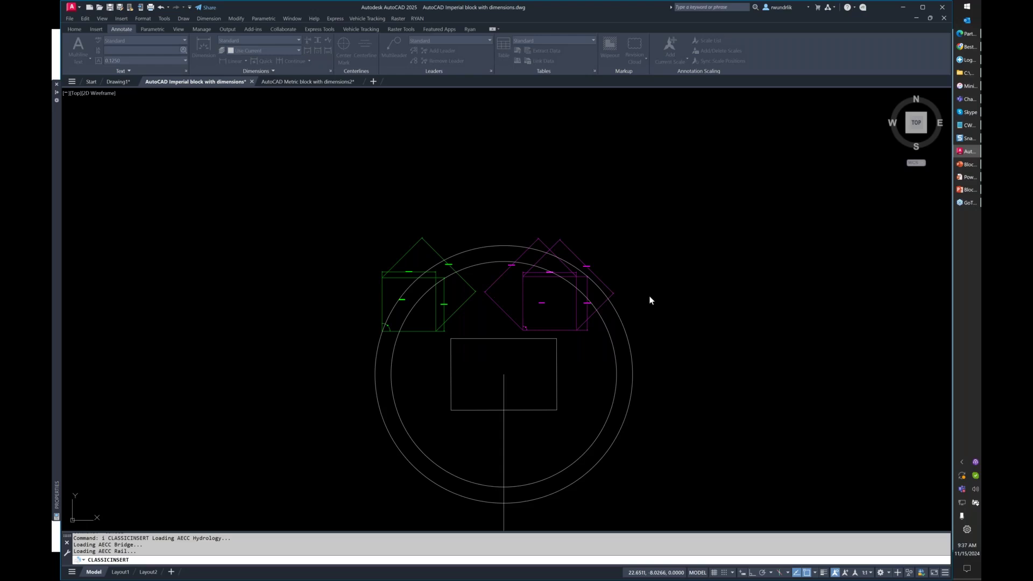
{"action": "scroll", "coordinate": [652, 295], "scroll_direction": "down", "scroll_amount": 4}
{"action": "middle_click_drag", "start_coordinate": [664, 283], "coordinate": [617, 280]}
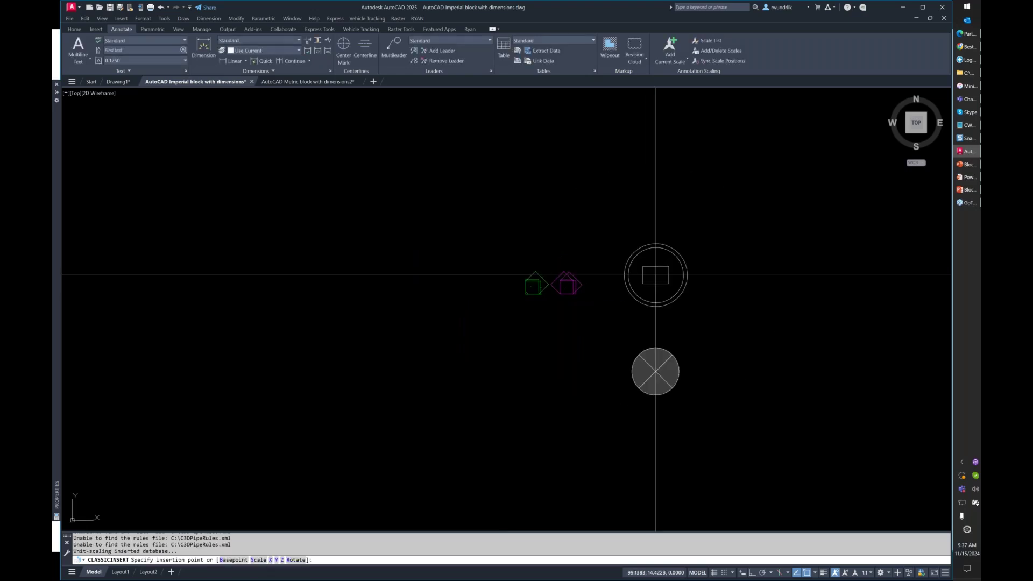
{"action": "left_click", "coordinate": [655, 276]}
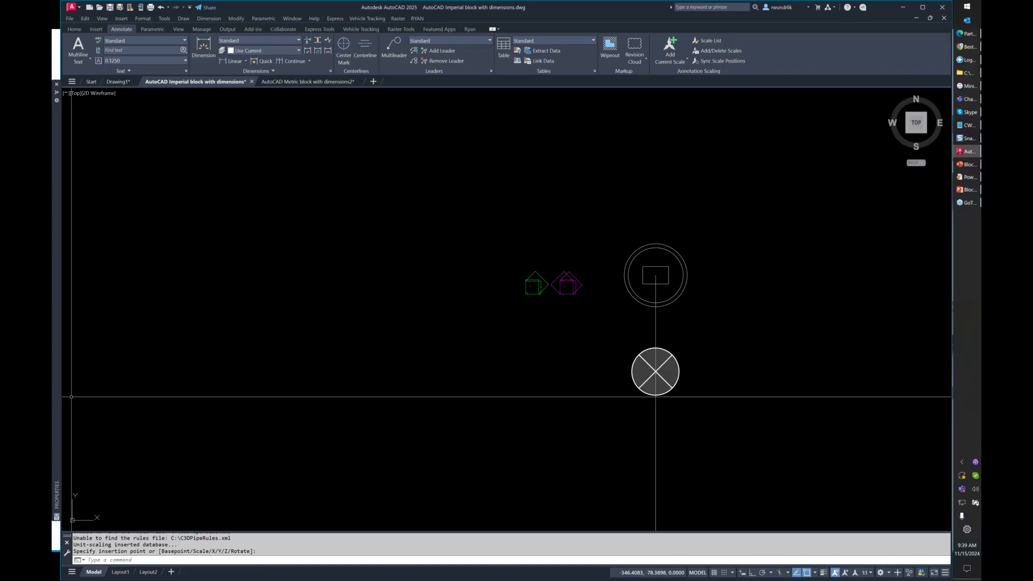
{"action": "left_click", "coordinate": [360, 282]}
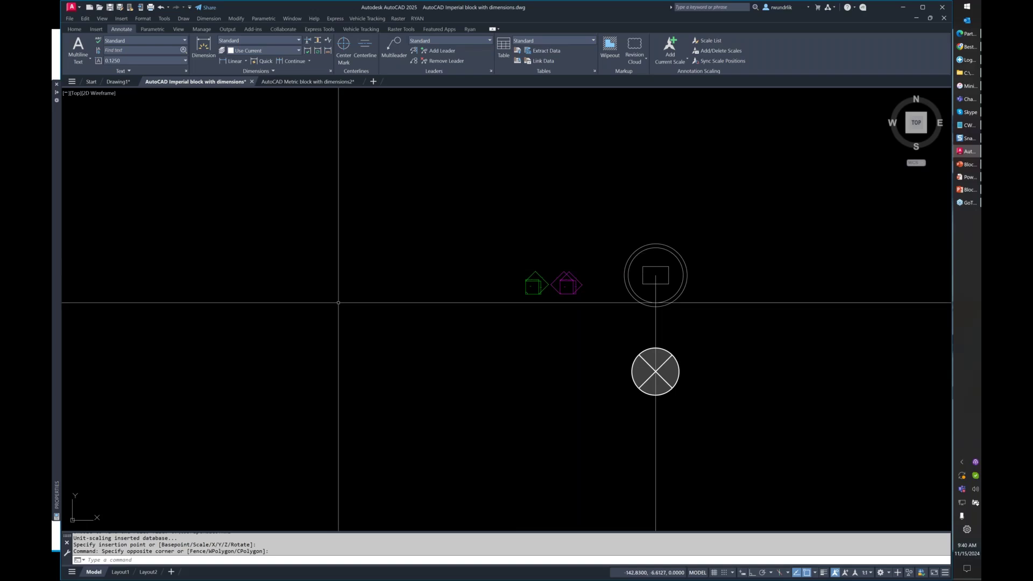
- Run PURGE, preview the unused block "AutoCAD Metric block with dimensions2", and close the dialog without purging anything
{"action": "type", "text": "purge"}
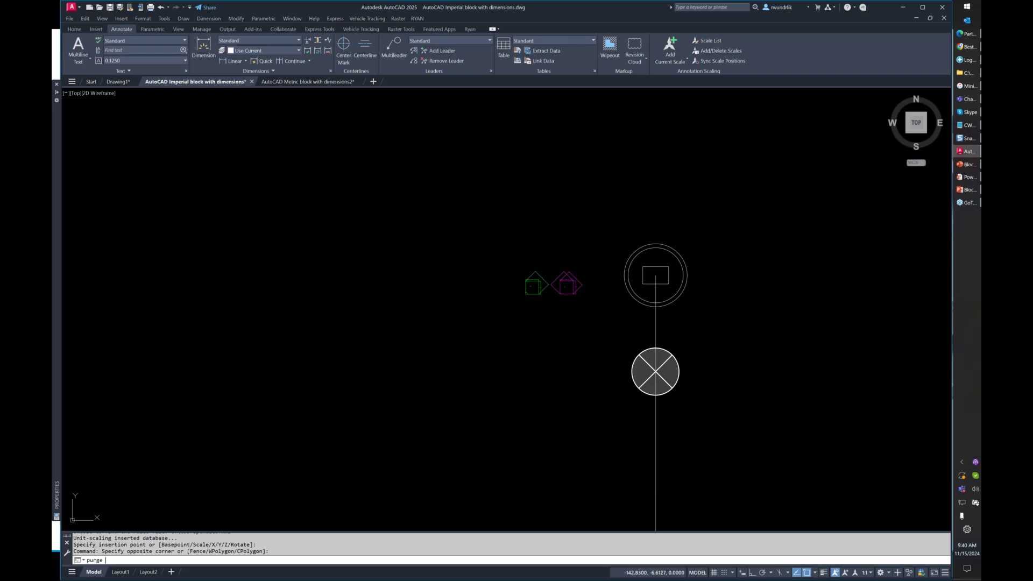
{"action": "key", "text": "Return"}
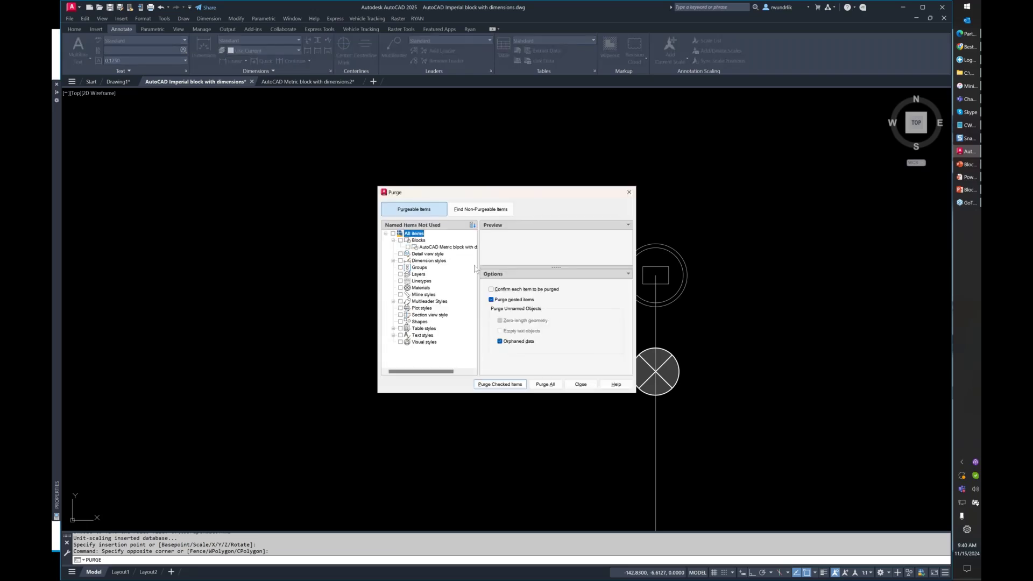
{"action": "left_click_drag", "start_coordinate": [505, 193], "coordinate": [350, 221]}
{"action": "left_click", "coordinate": [289, 246]}
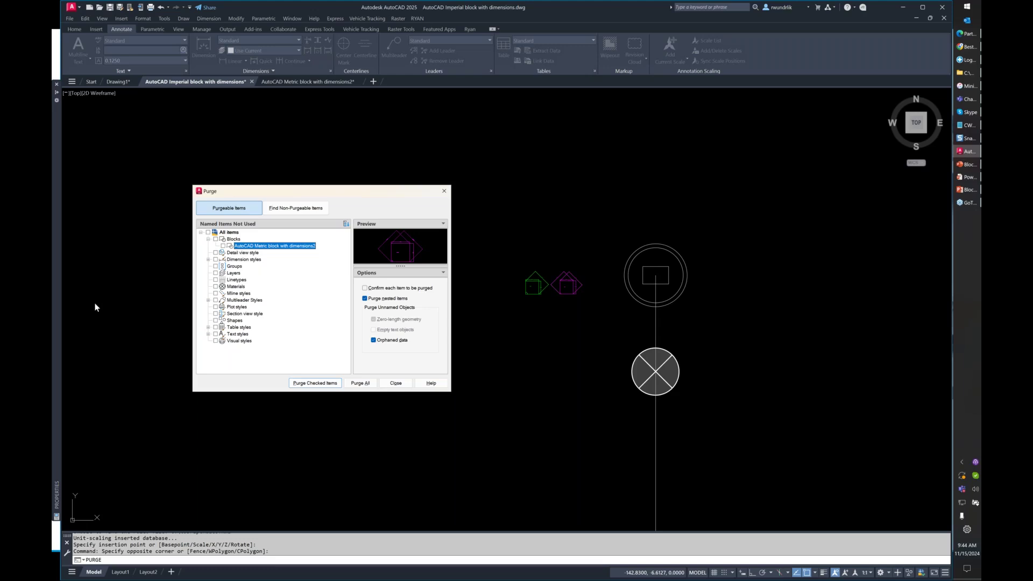
{"action": "left_click", "coordinate": [397, 384]}
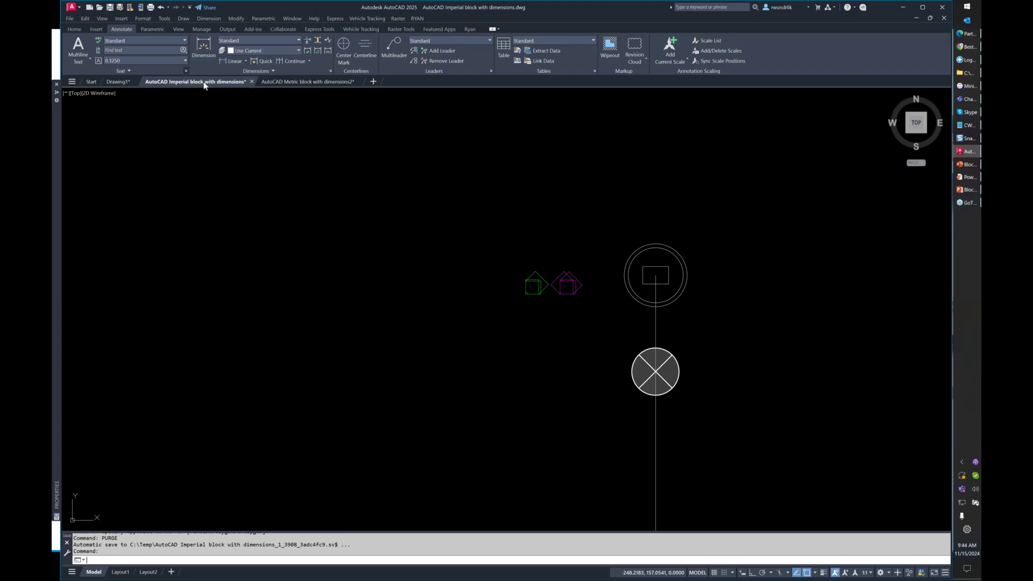
- Inspect the font and size settings of the drawing's Legend, Annotative and long-named text styles, and close without changes
{"action": "left_click", "coordinate": [186, 71]}
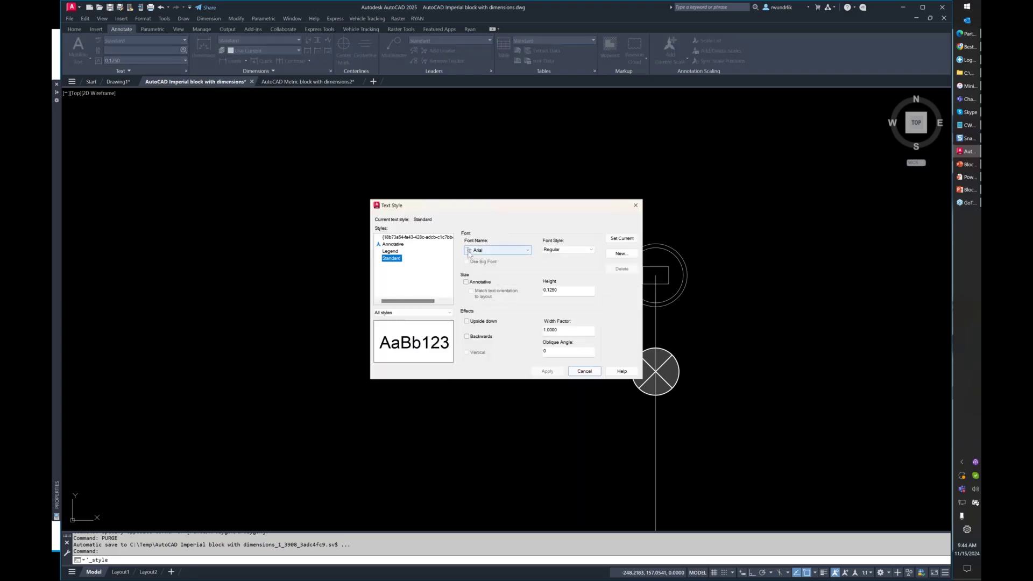
{"action": "left_click", "coordinate": [389, 252]}
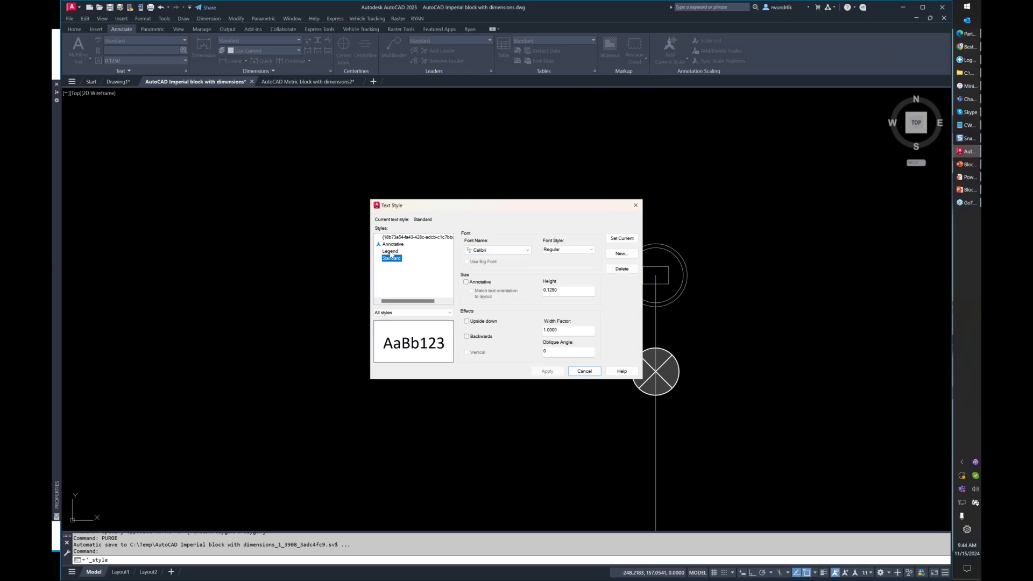
{"action": "left_click", "coordinate": [396, 244]}
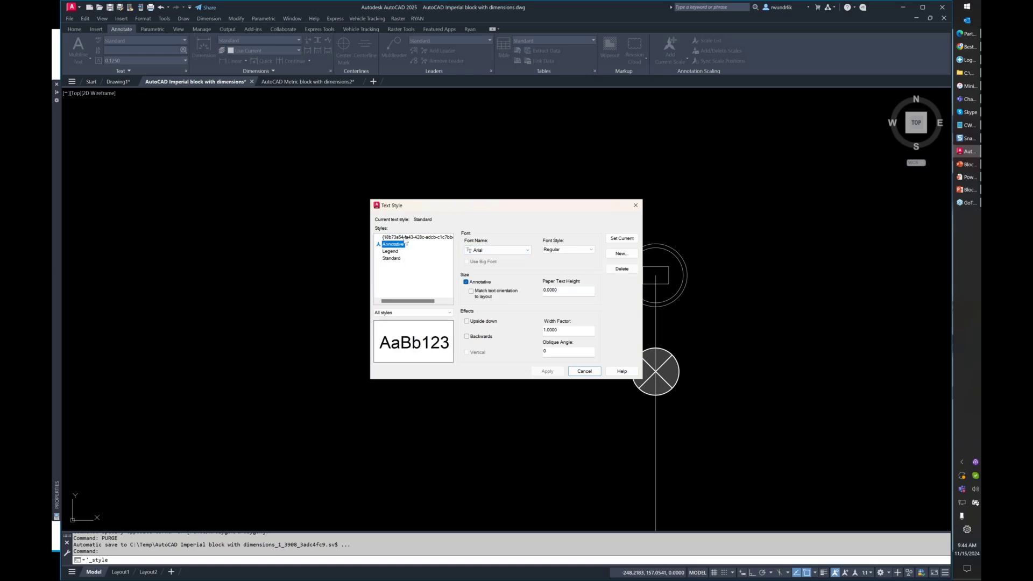
{"action": "left_click", "coordinate": [406, 237]}
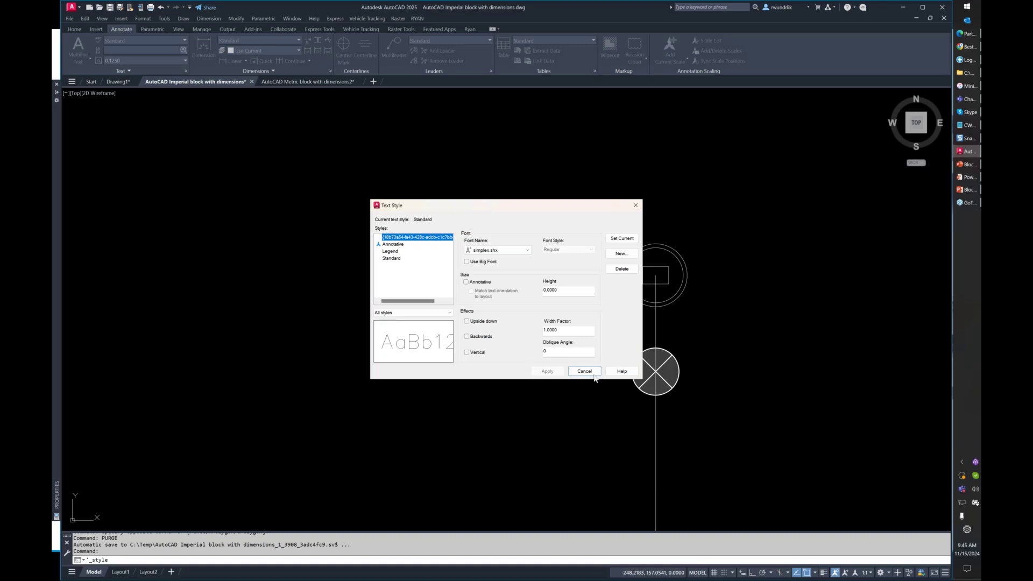
{"action": "left_click", "coordinate": [592, 373]}
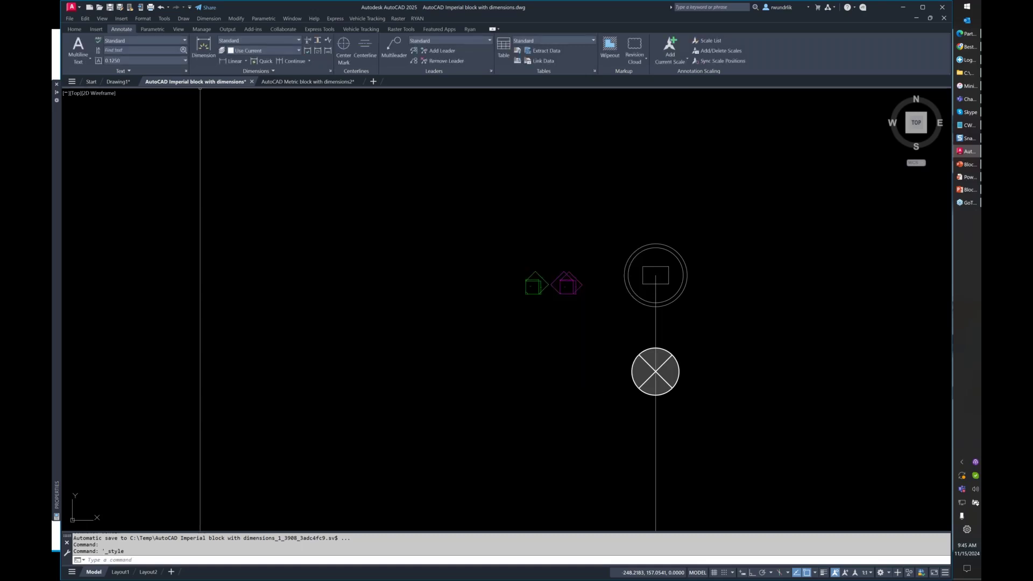
- Open the Express Tools system variables editor and look up the PDFSHX variable
{"action": "left_click", "coordinate": [322, 29]}
{"action": "left_click", "coordinate": [567, 63]}
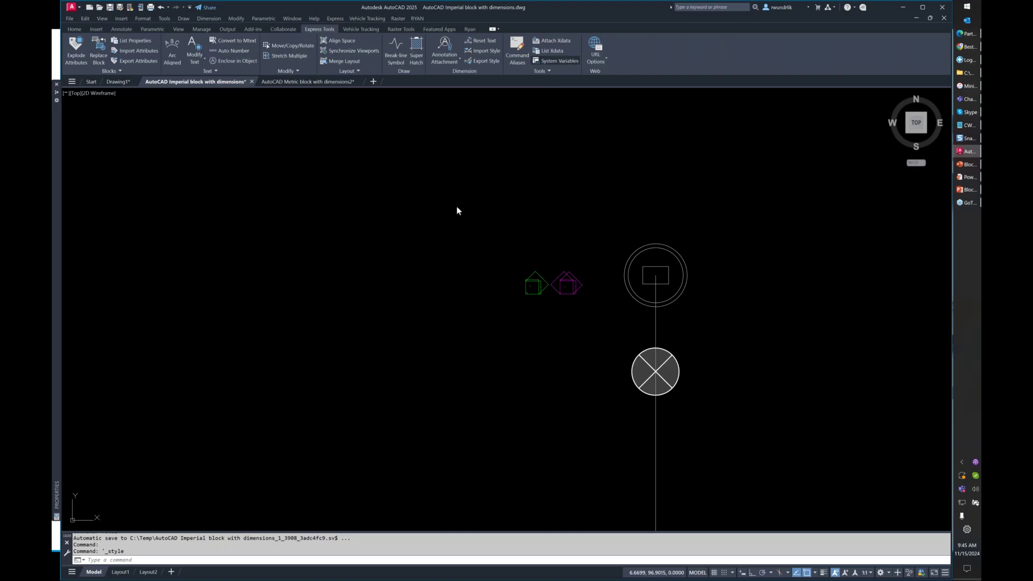
{"action": "scroll", "coordinate": [419, 289], "scroll_direction": "down", "scroll_amount": 20}
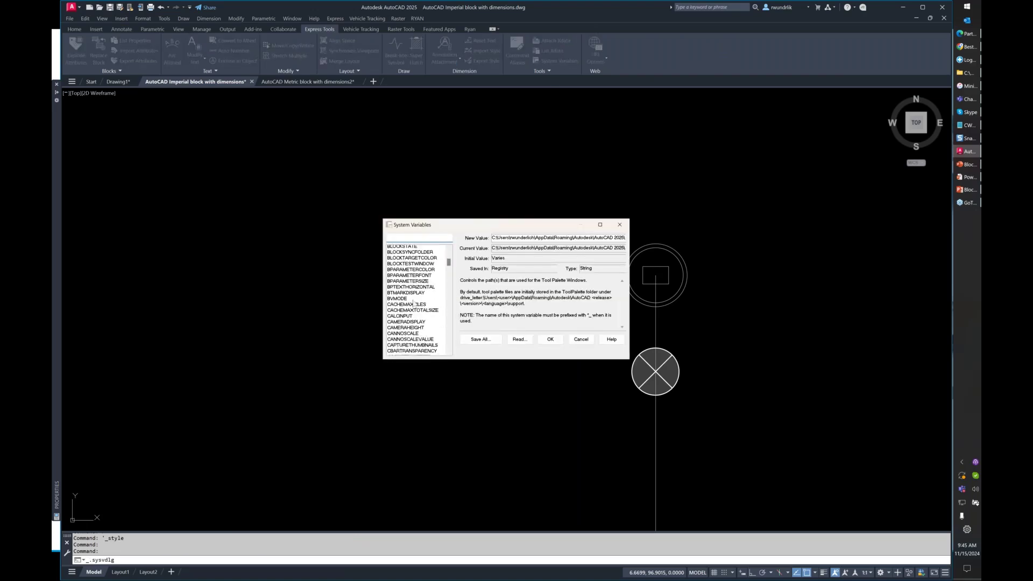
{"action": "scroll", "coordinate": [416, 308], "scroll_direction": "down", "scroll_amount": 3}
{"action": "left_click_drag", "start_coordinate": [448, 268], "coordinate": [450, 314]}
{"action": "left_click", "coordinate": [402, 296]}
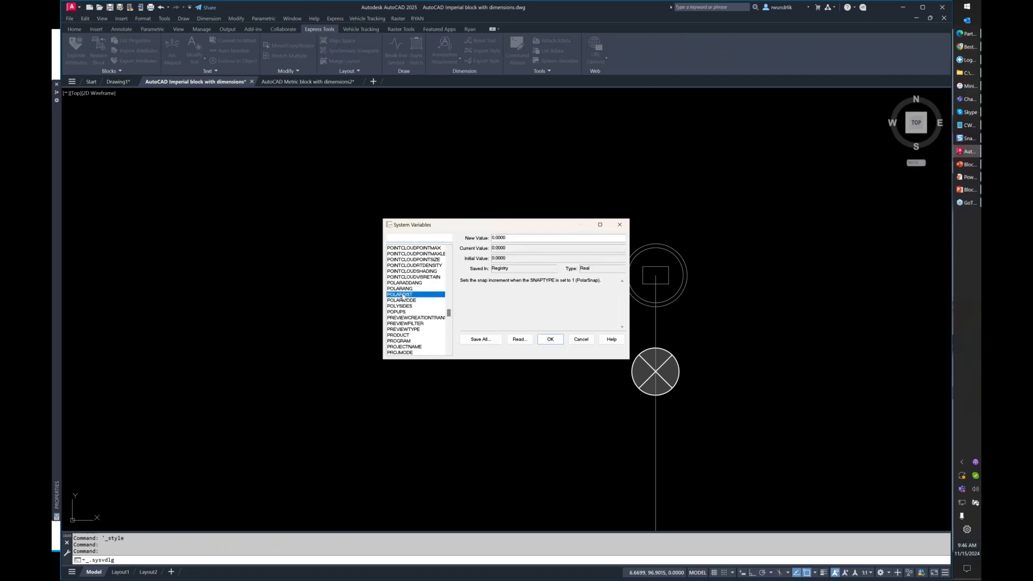
{"action": "key", "text": "p"}
{"action": "key", "text": "d"}
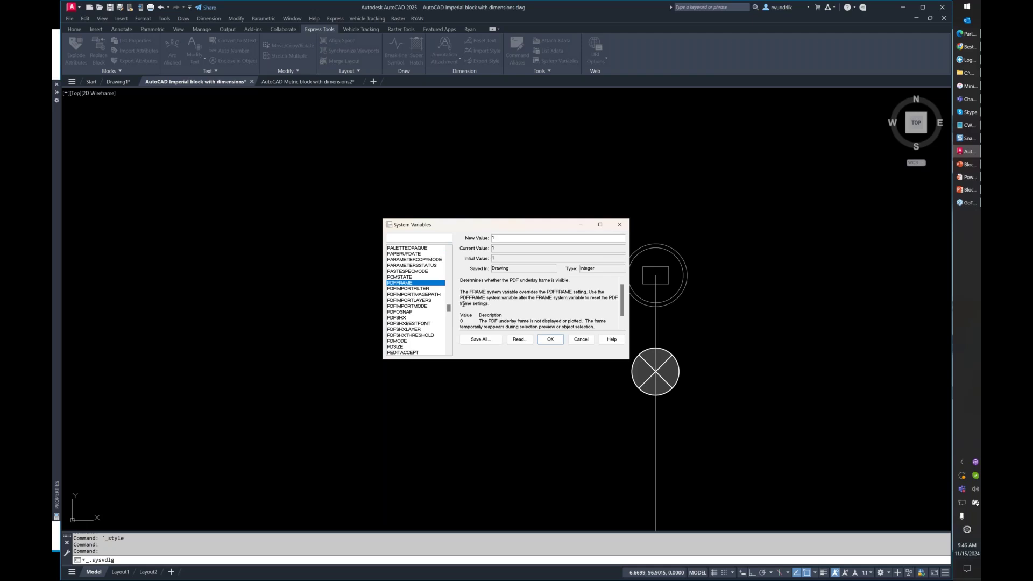
{"action": "left_click", "coordinate": [401, 318]}
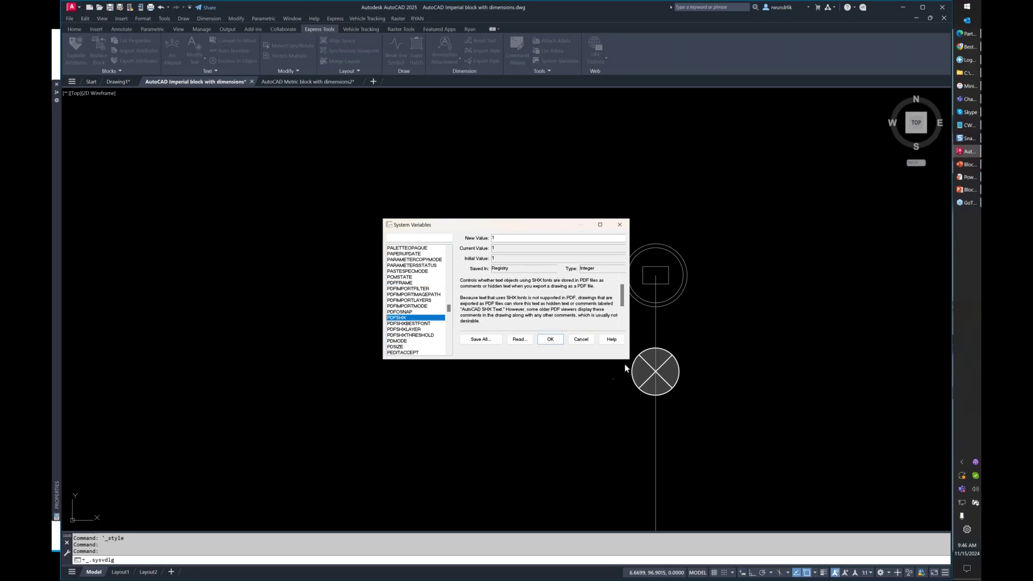
- Enlarge the System Variables dialog to read the PDFSHX value descriptions, including value 2, and cancel without changes
{"action": "left_click_drag", "start_coordinate": [626, 359], "coordinate": [656, 462]}
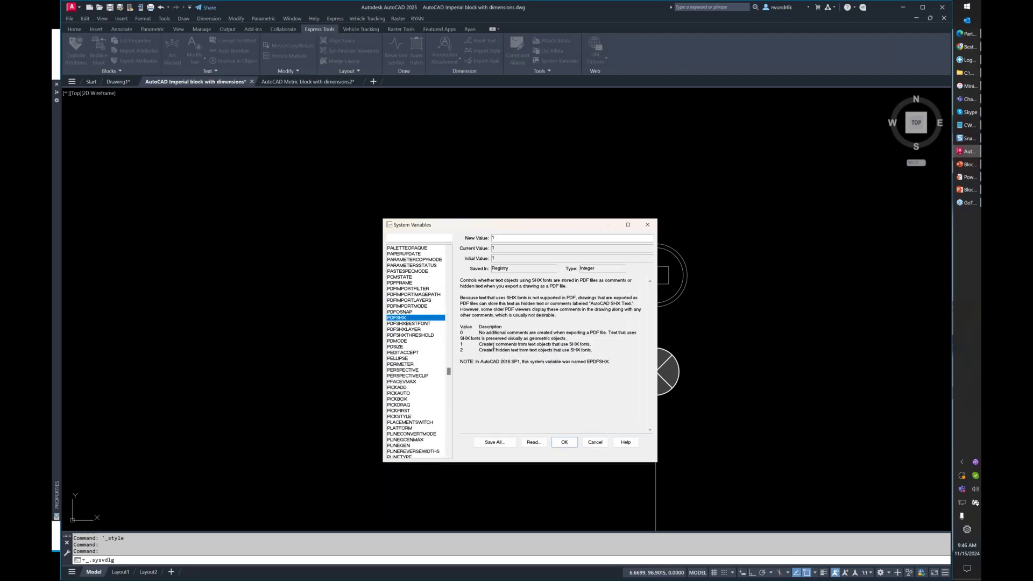
{"action": "left_click_drag", "start_coordinate": [482, 350], "coordinate": [591, 351]}
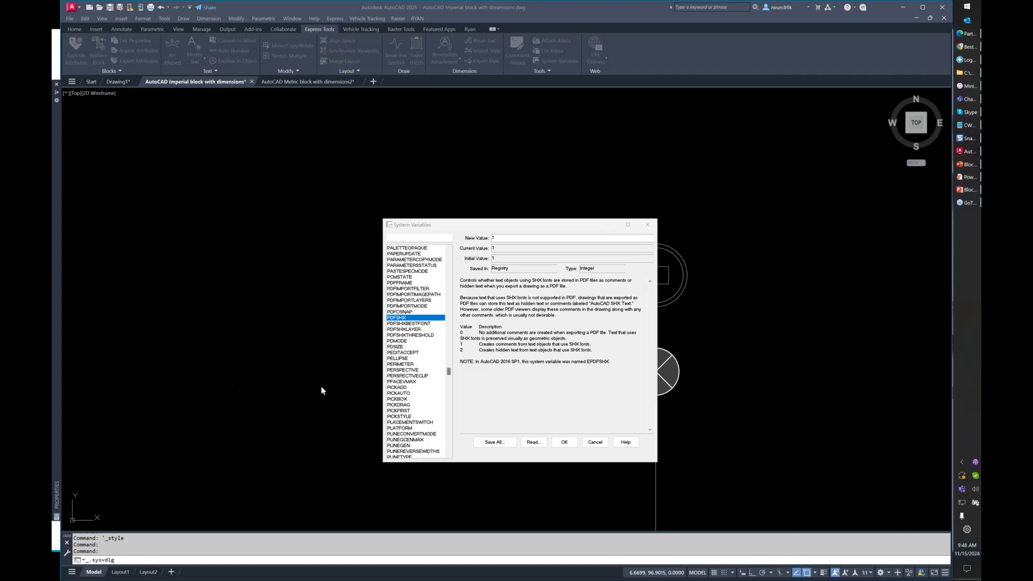
{"action": "left_click", "coordinate": [600, 446]}
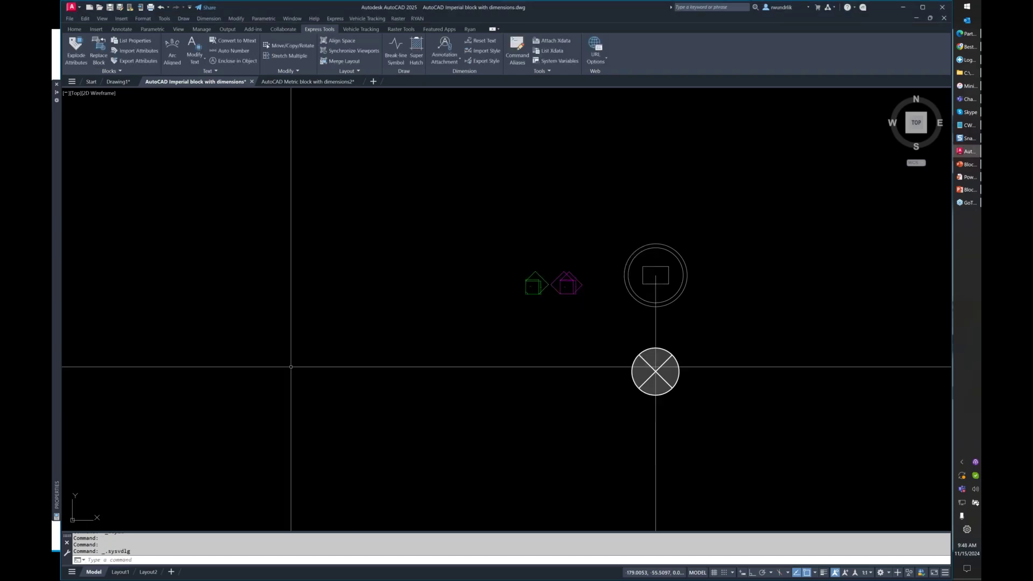